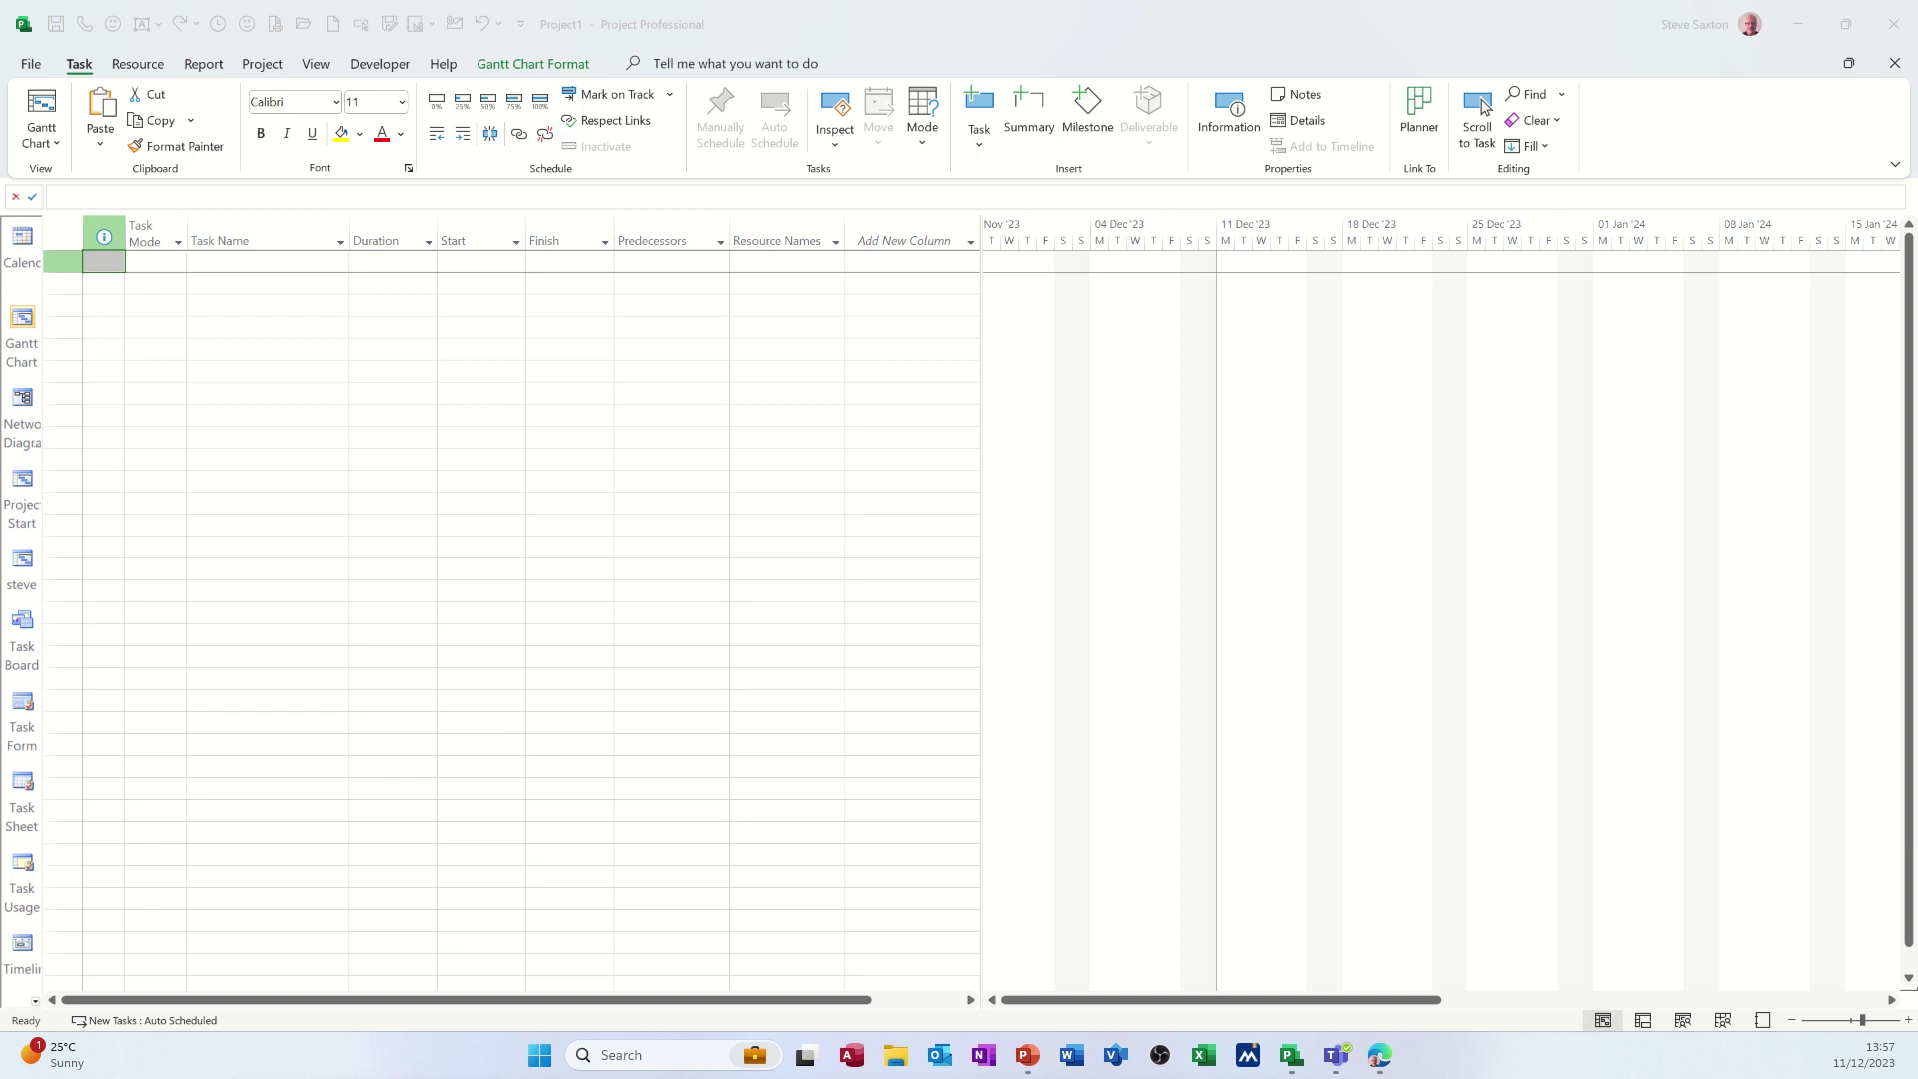
Enter five tasks in the Task Name column: Project A, Phase 1, Phase 2, Phase 3 and Phase 4
{"action": "left_click", "coordinate": [243, 262]}
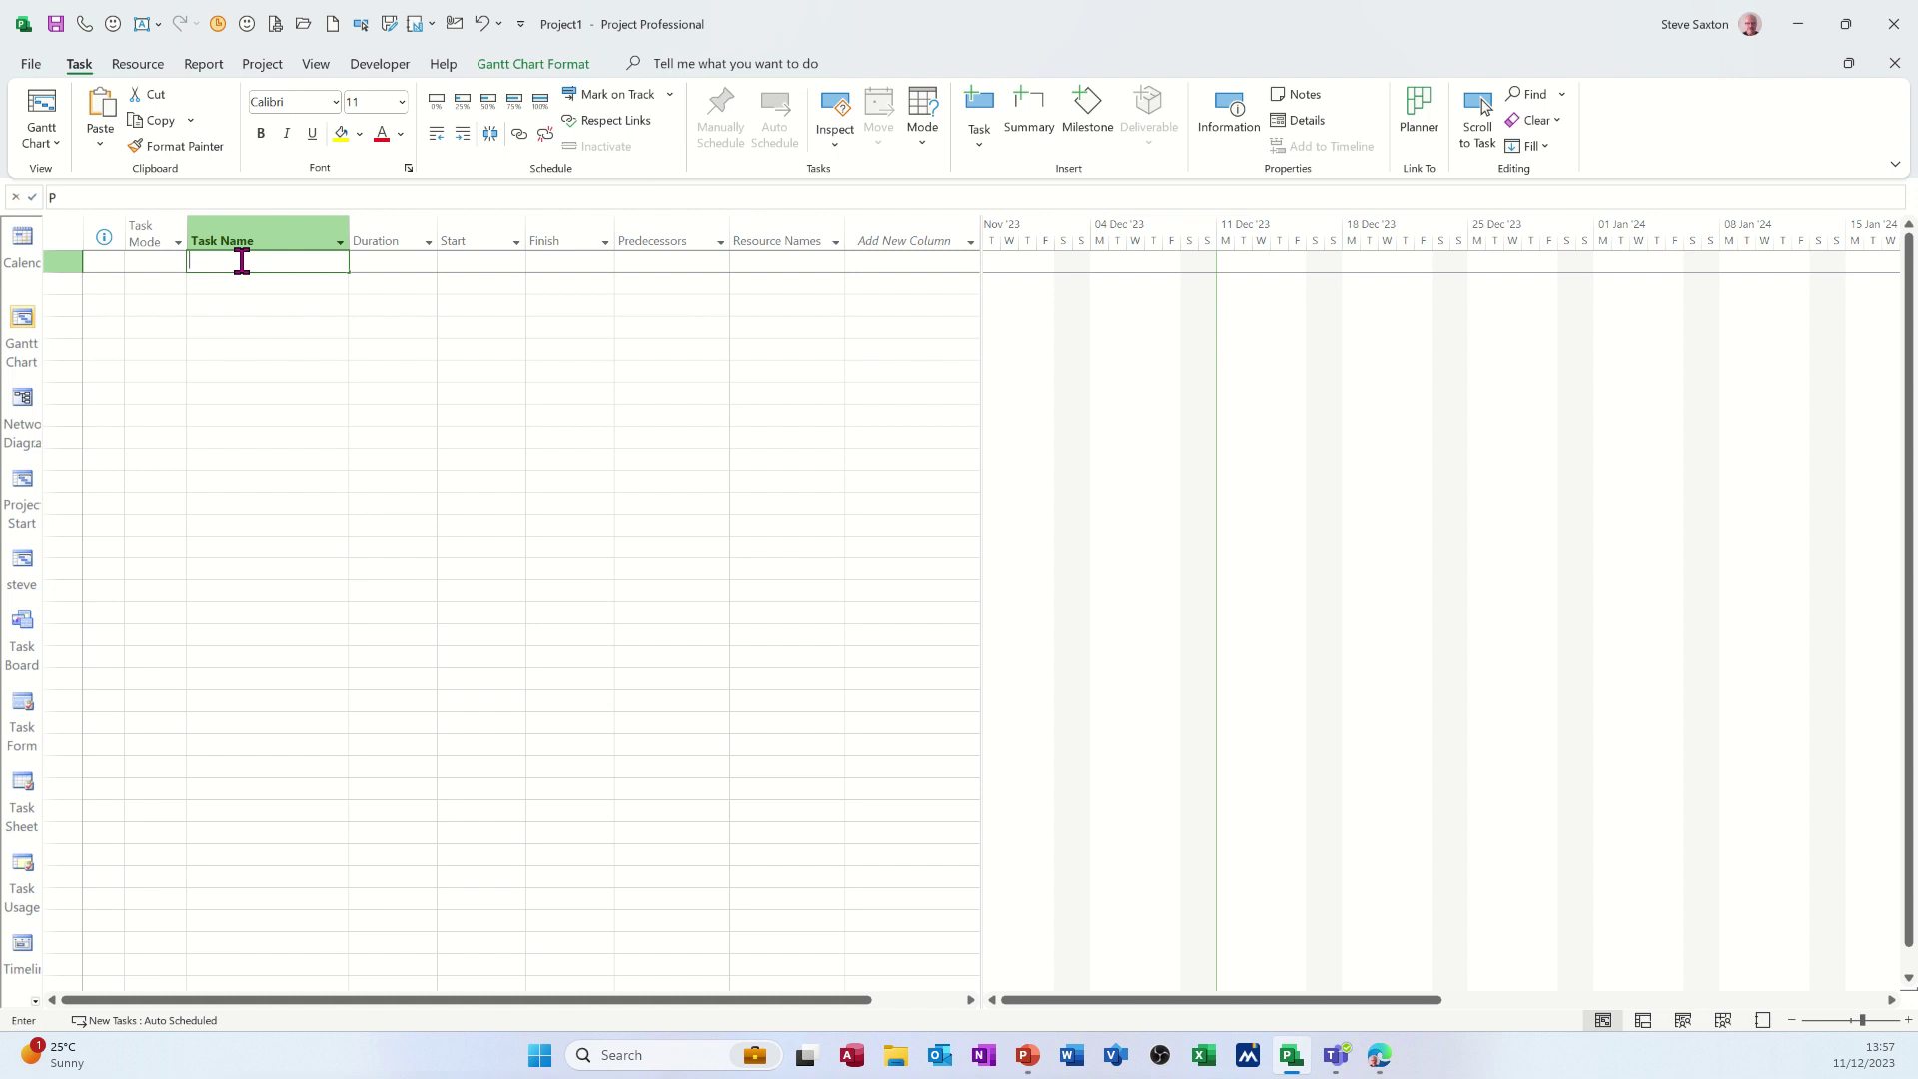
{"action": "type", "text": "Project"}
{"action": "key", "text": "Return"}
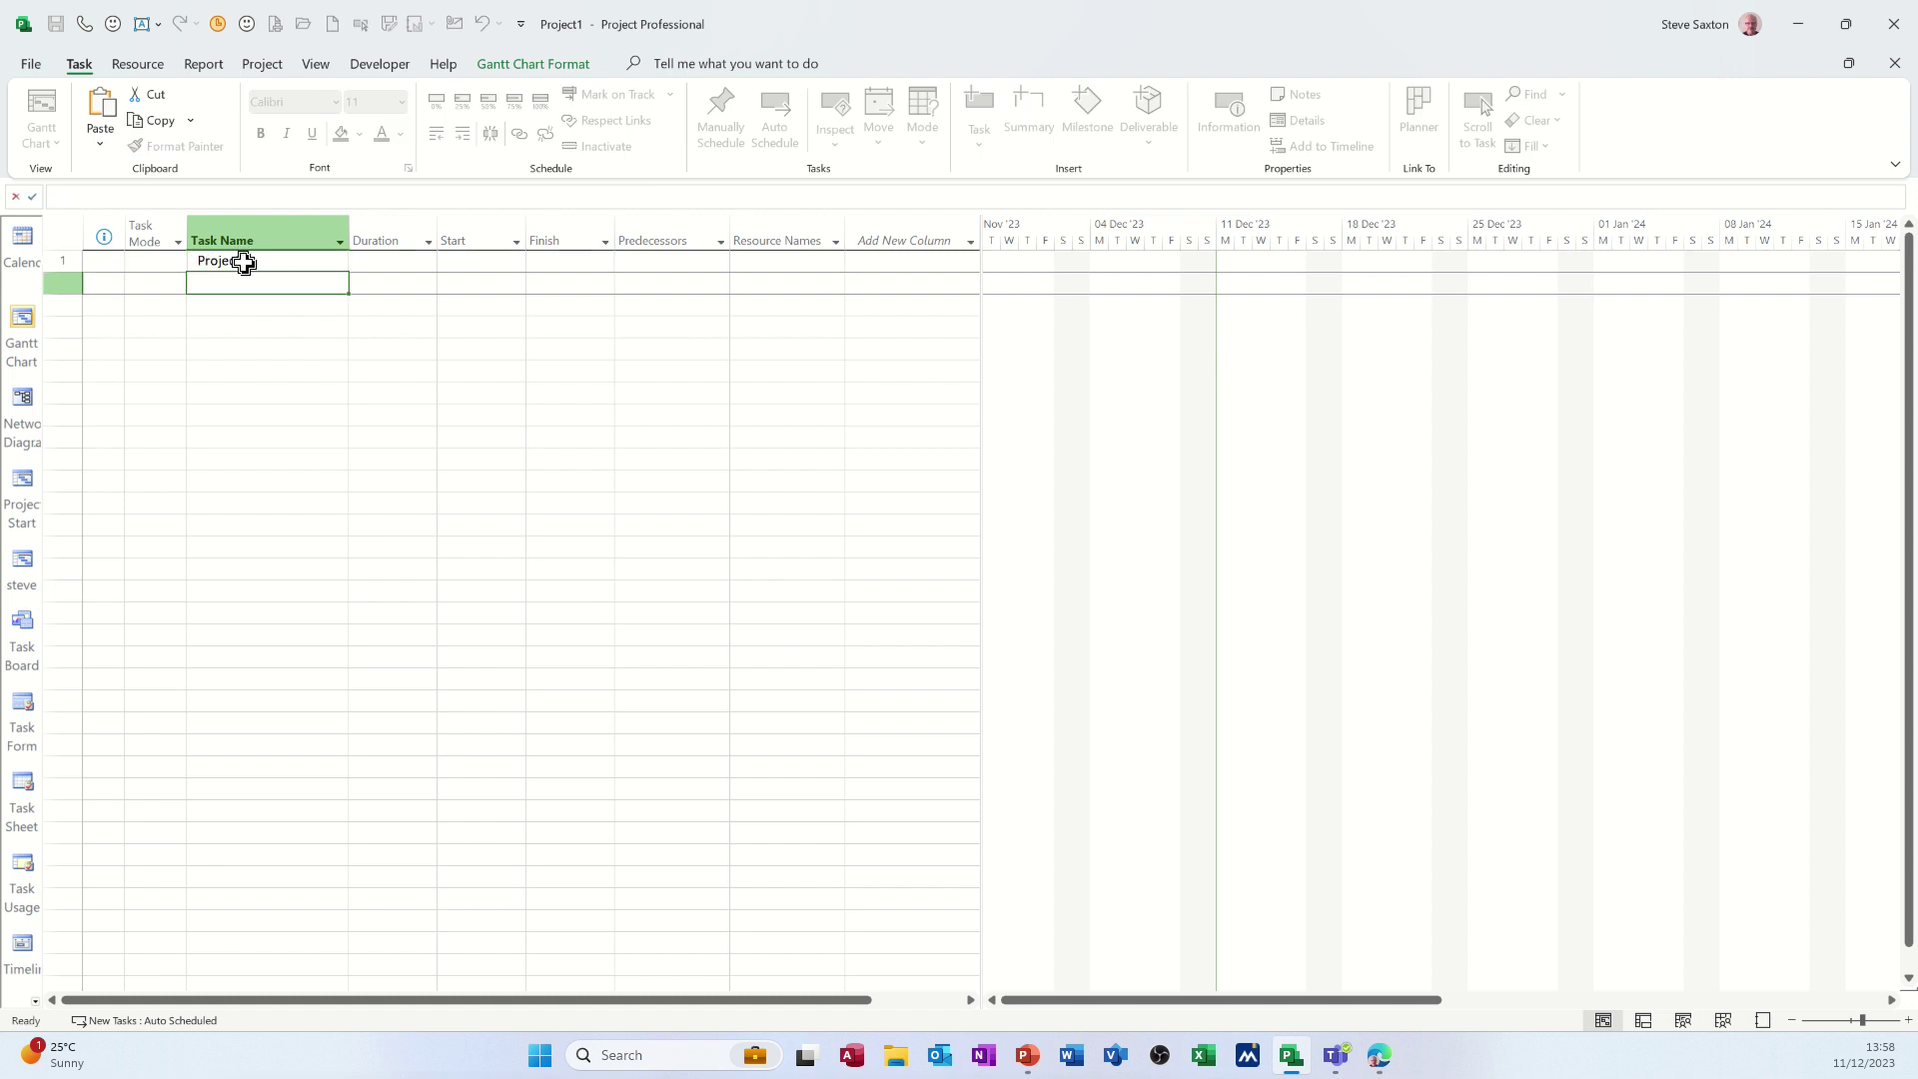
{"action": "type", "text": "Phase 1"}
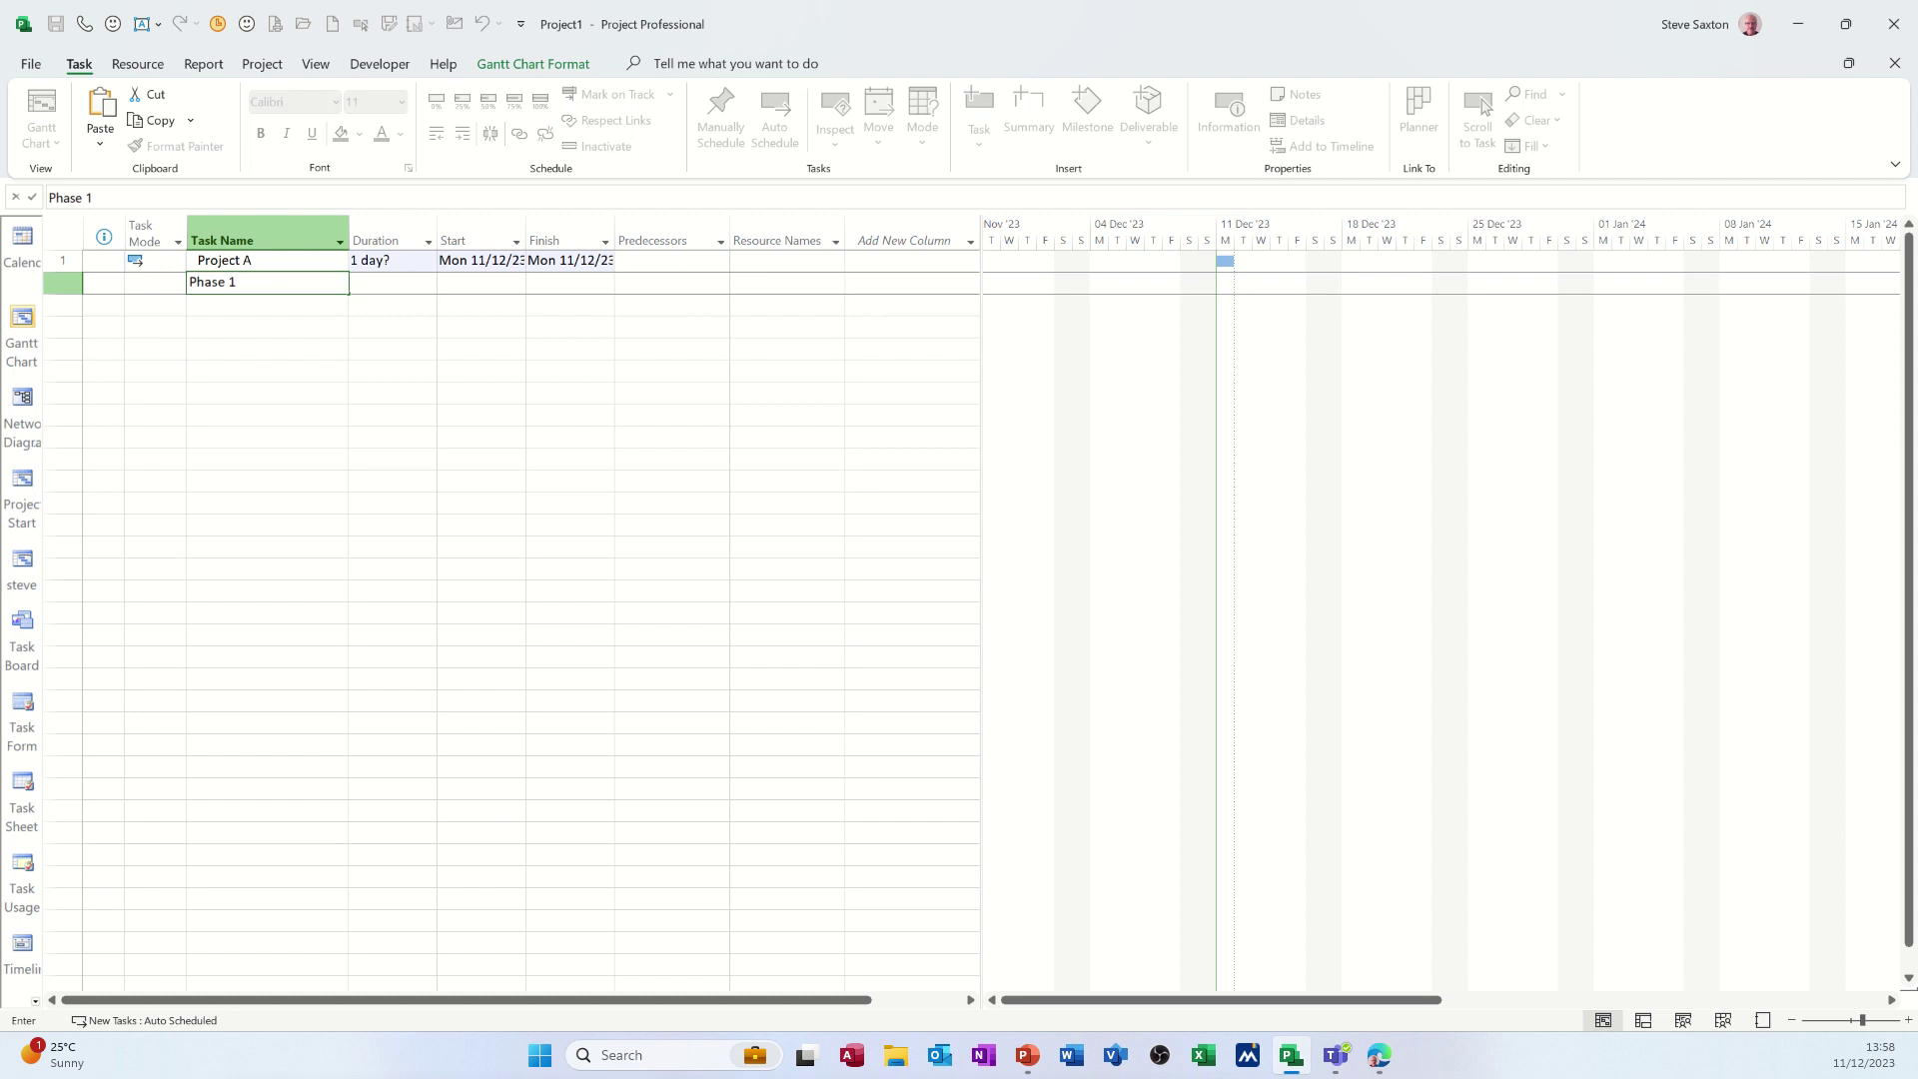
{"action": "key", "text": "Return"}
{"action": "type", "text": "Phase 2"}
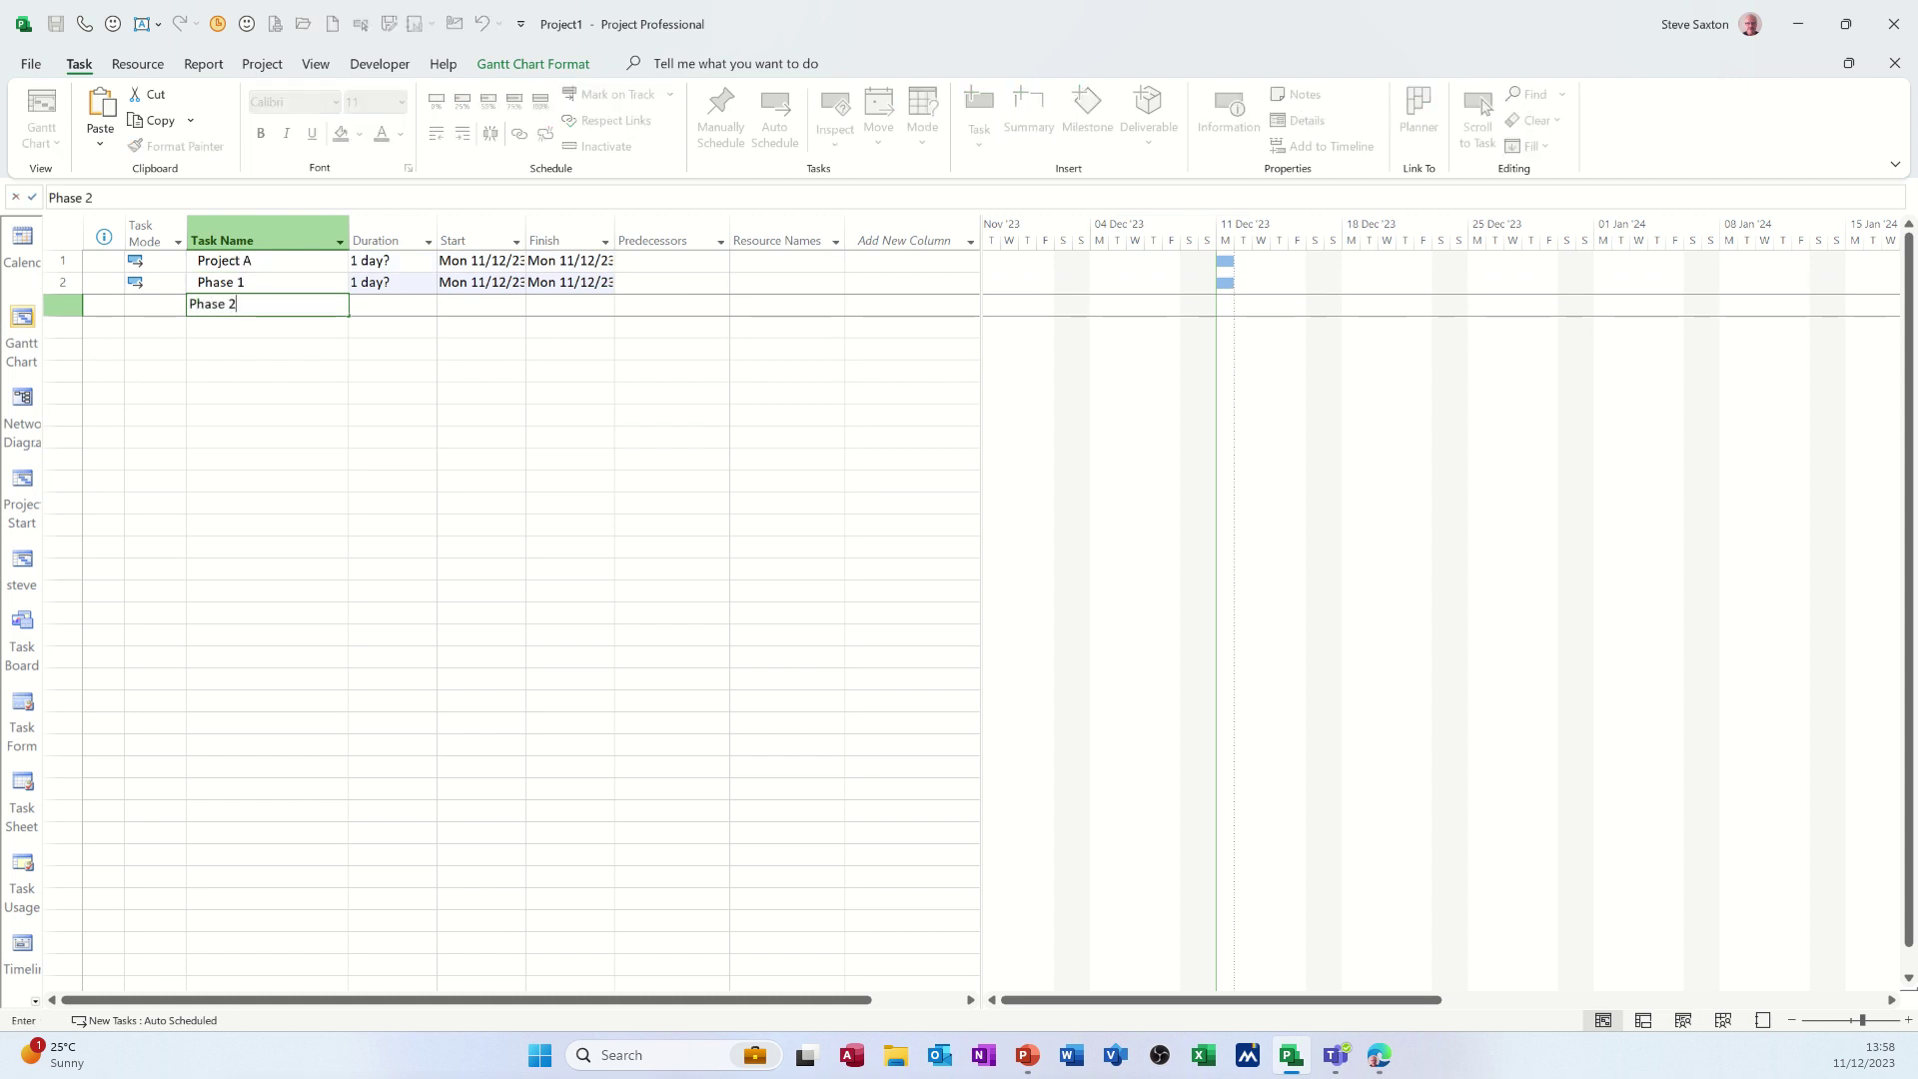
{"action": "key", "text": "Return"}
{"action": "type", "text": "Phase 2"}
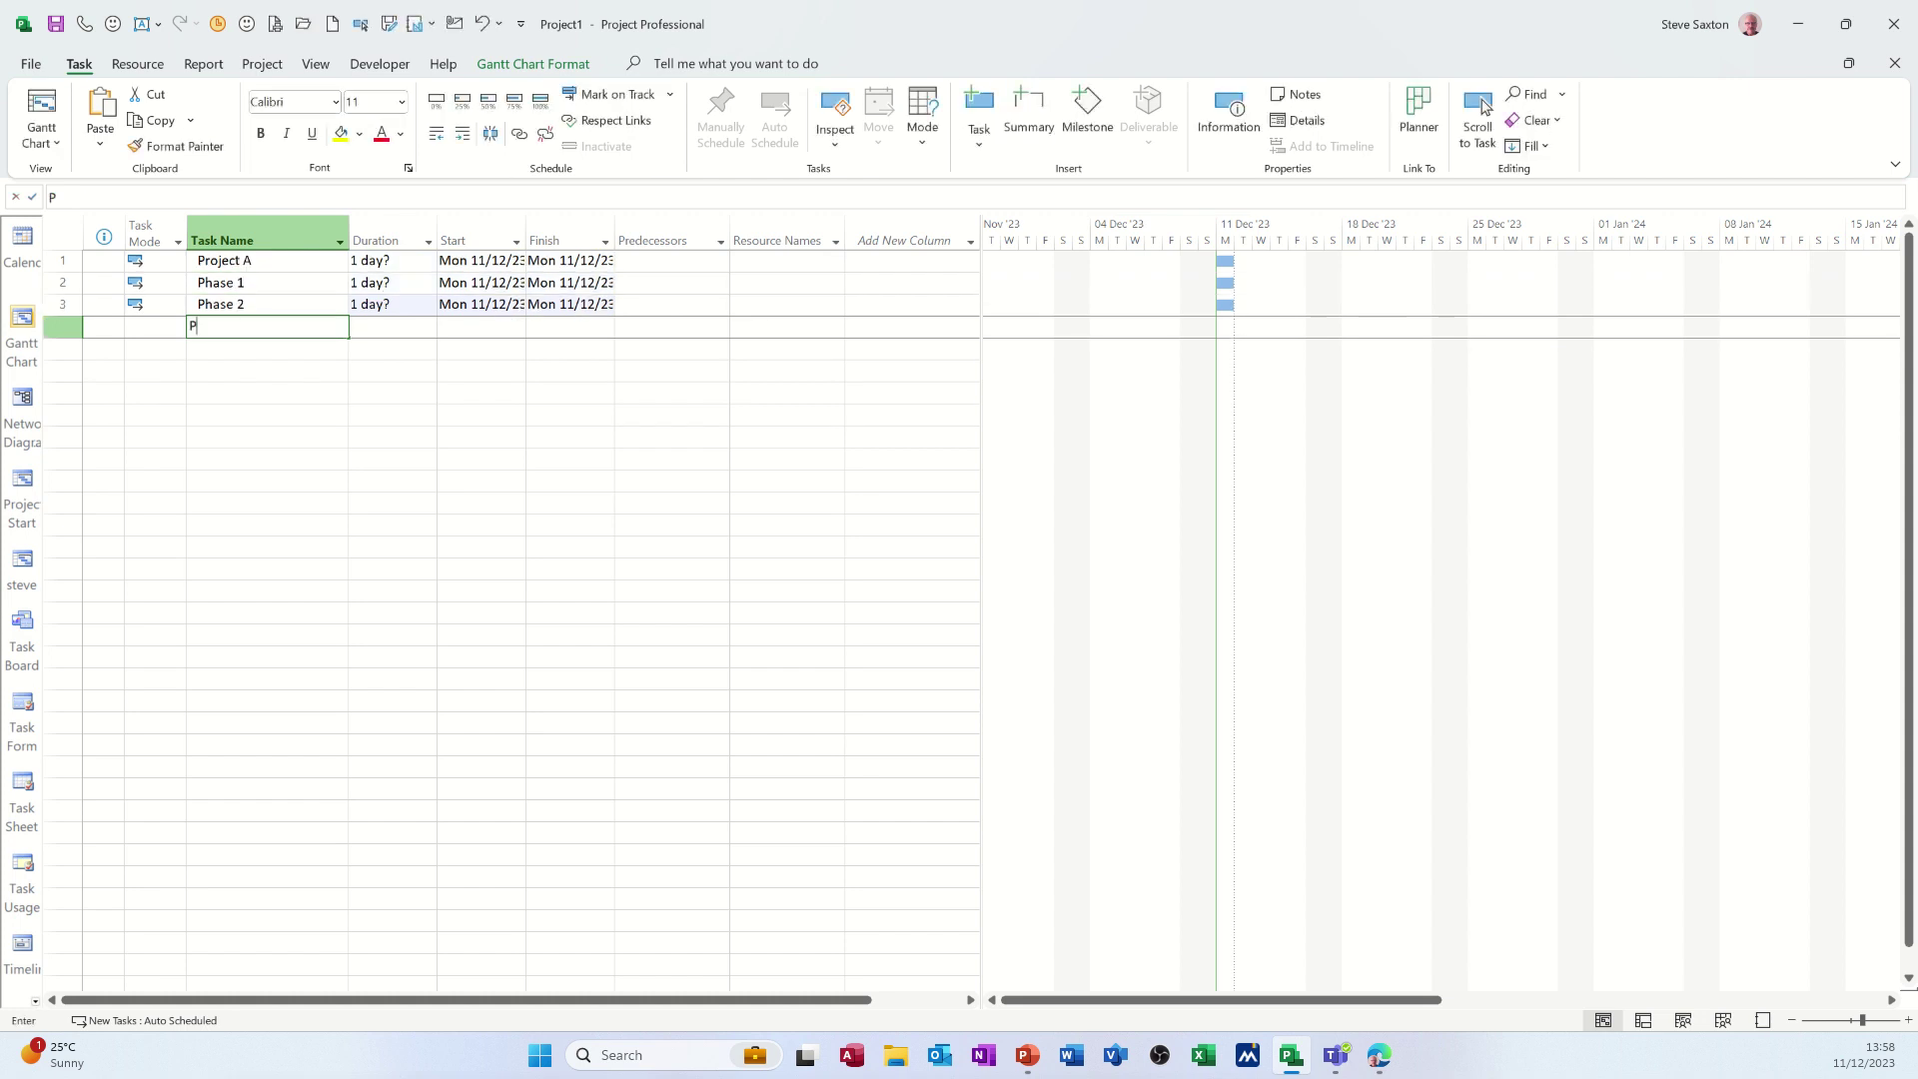
{"action": "type", "text": "e "}
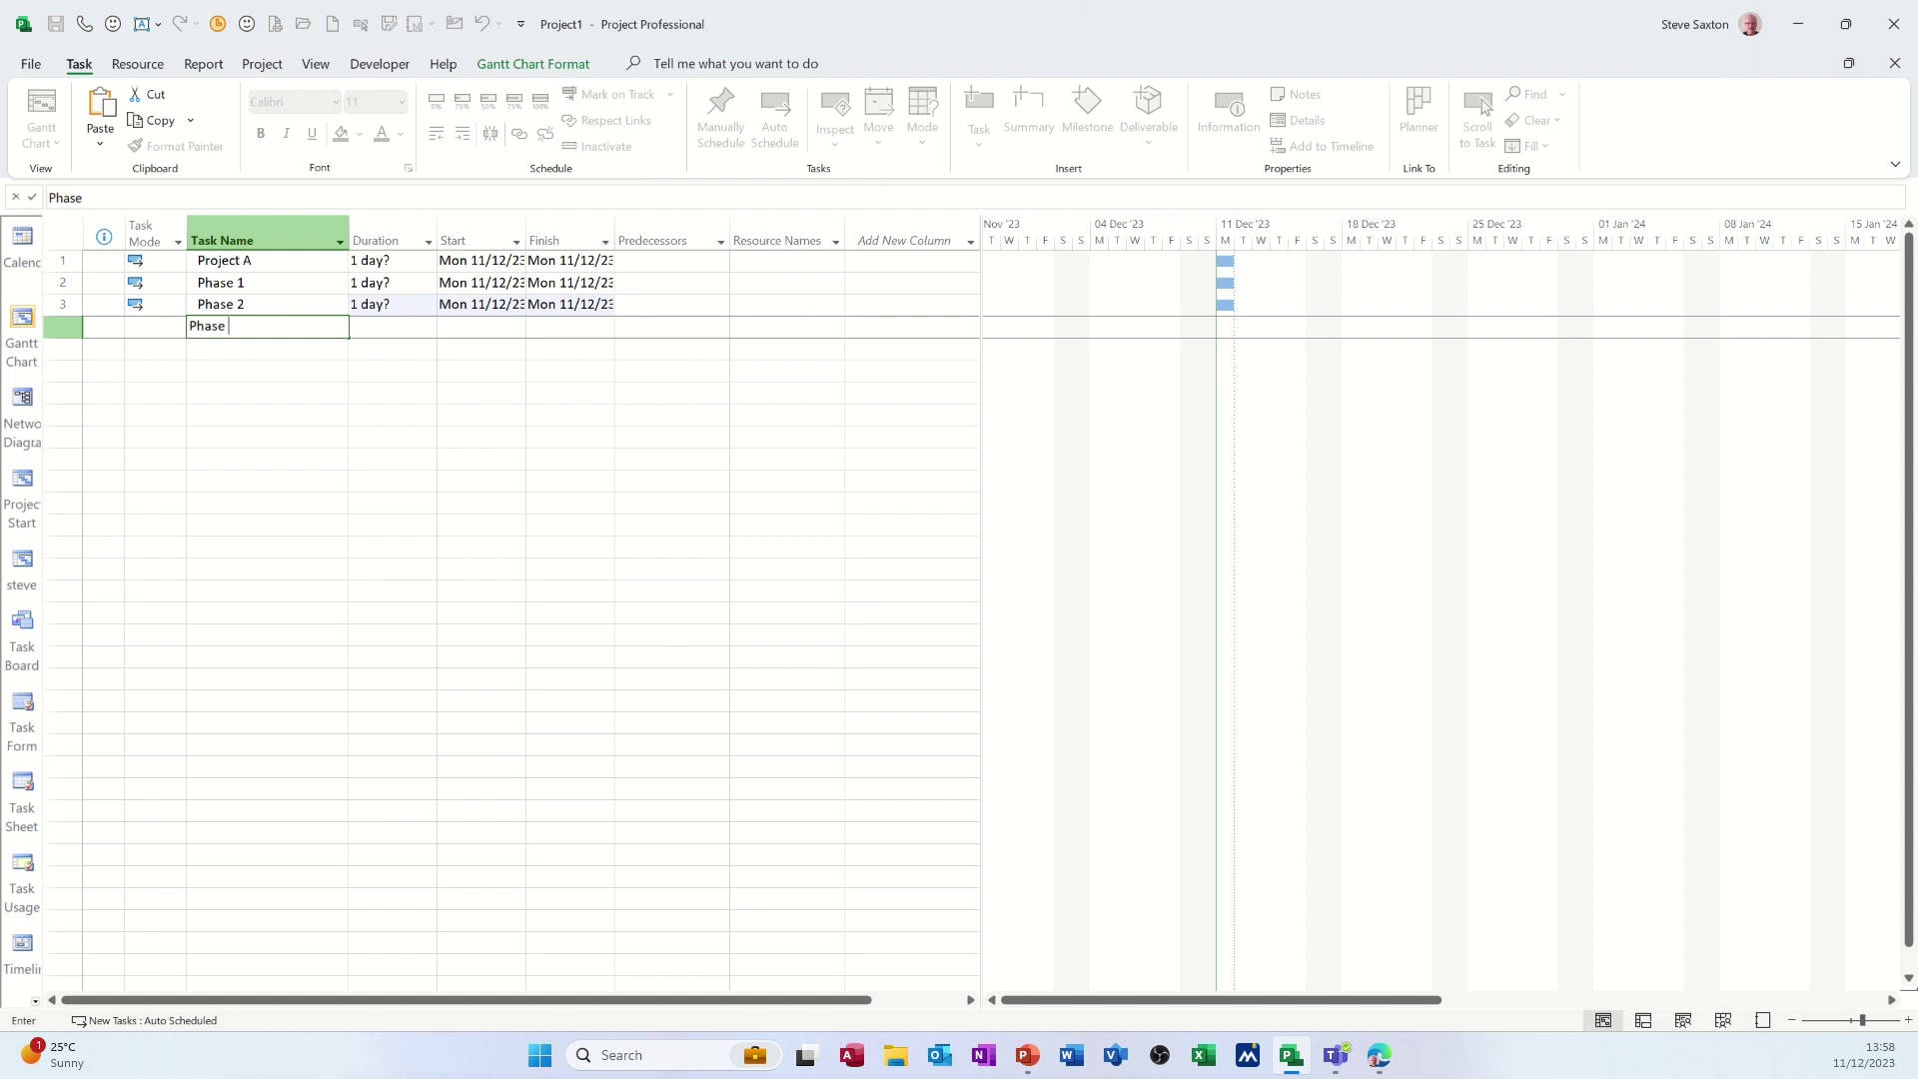
{"action": "type", "text": "3"}
{"action": "key", "text": "Return"}
{"action": "type", "text": "Ph"}
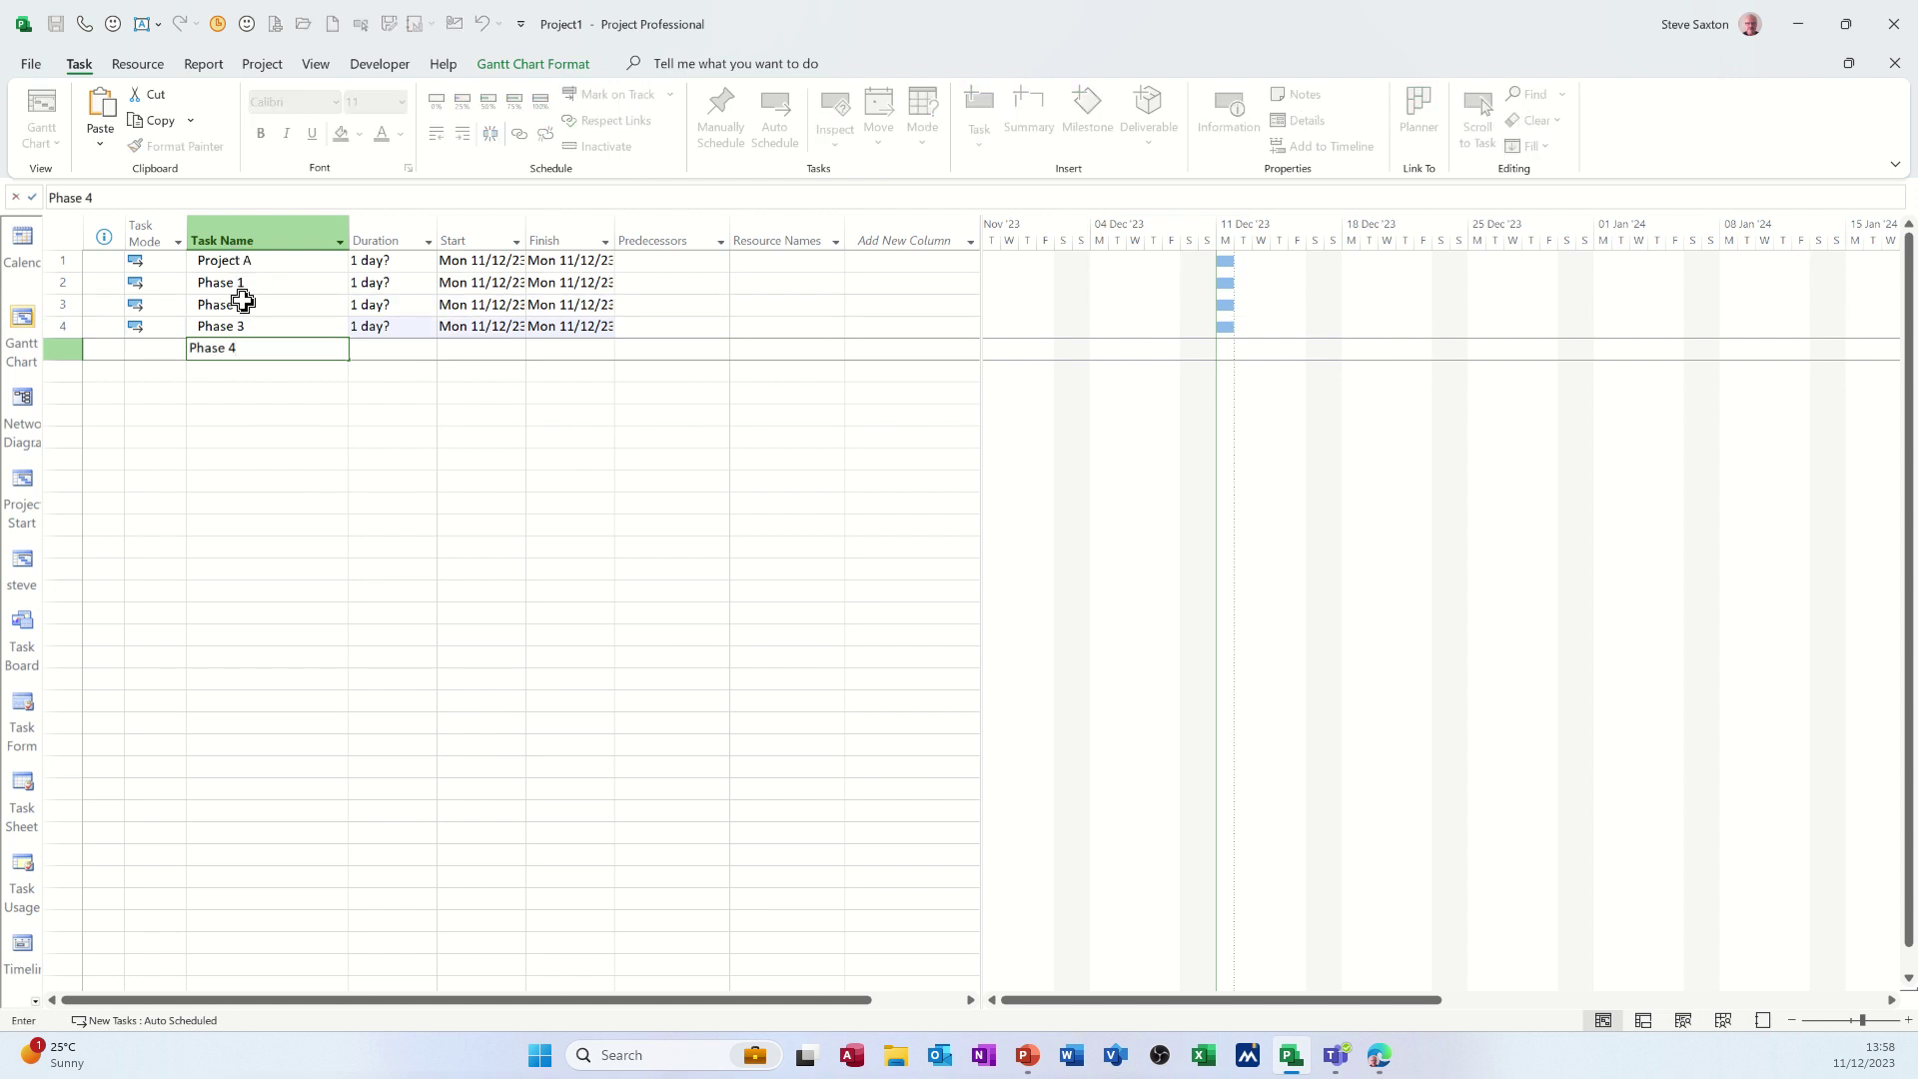
{"action": "type", "text": "ase 4"}
{"action": "key", "text": "Return"}
Set the durations of Phases 1–4 to 2, 3, 2 and 3 days
{"action": "left_click", "coordinate": [366, 280]}
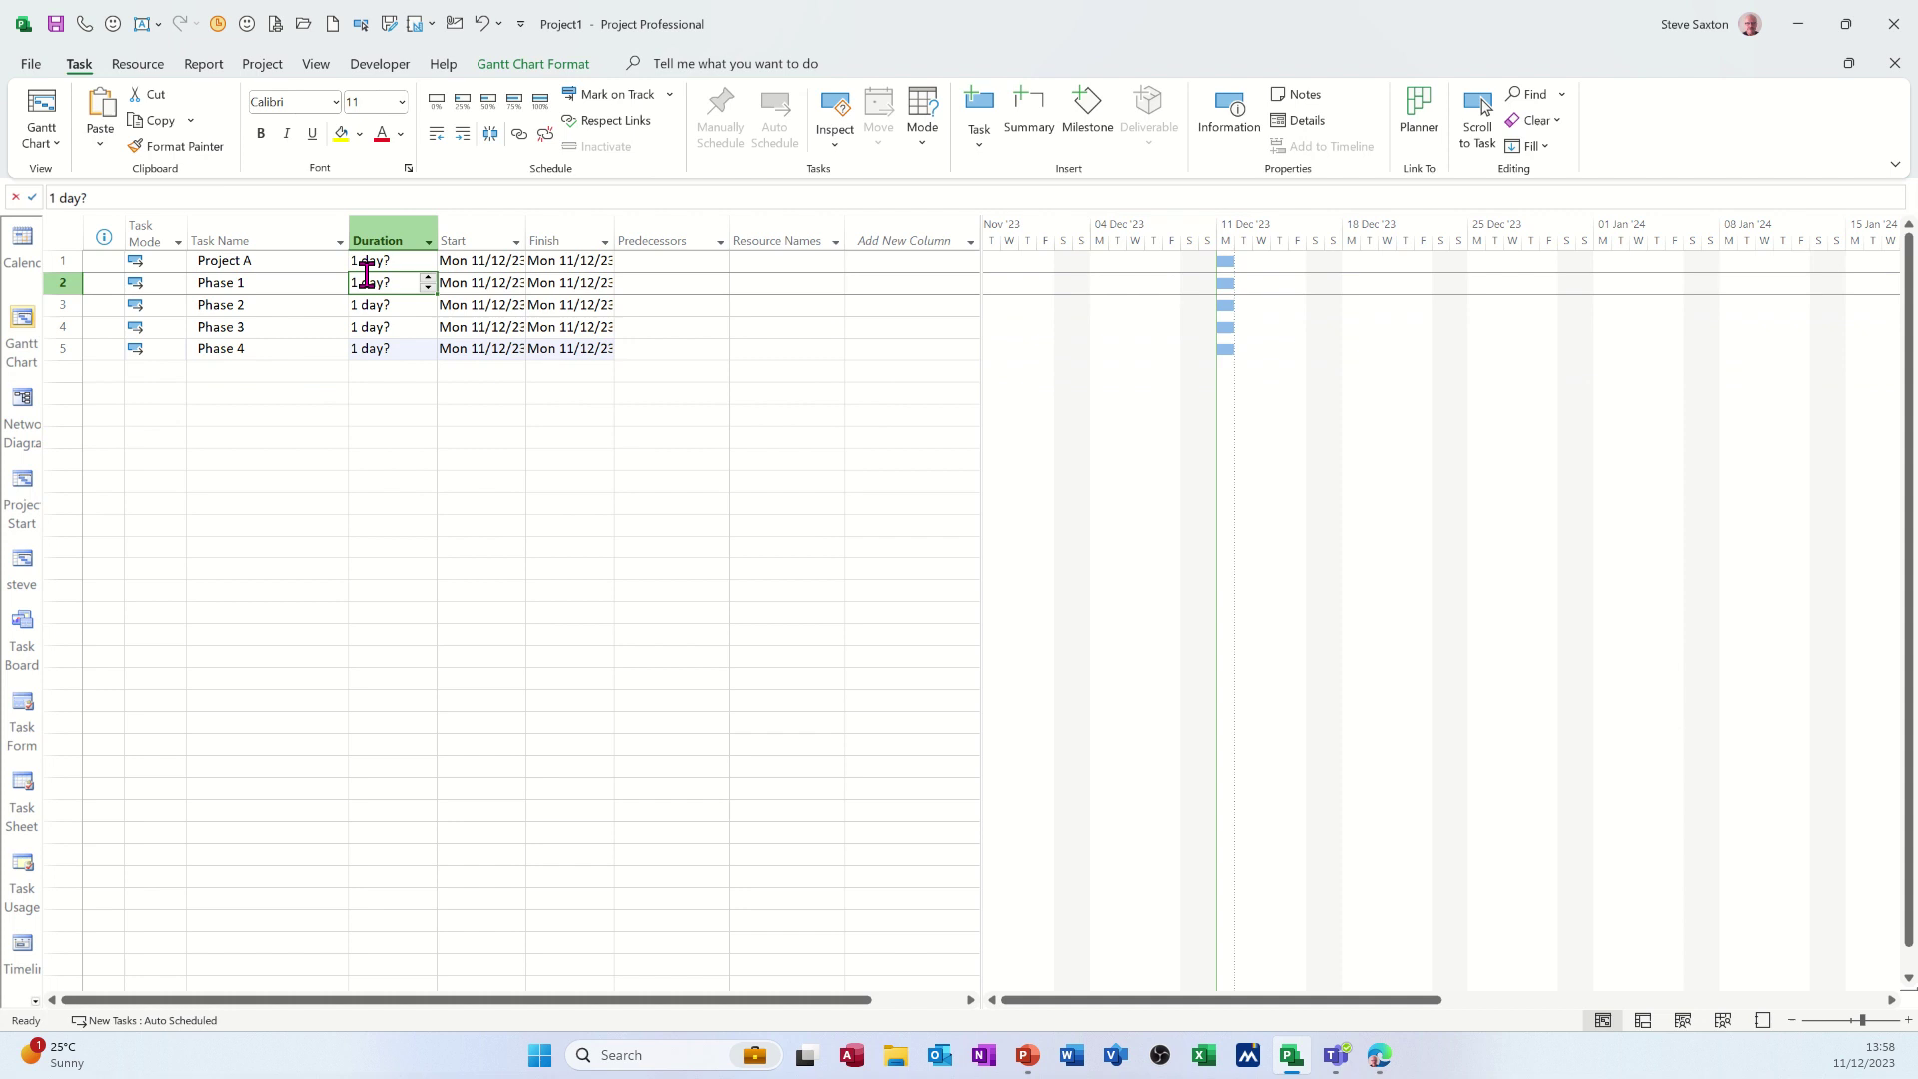
{"action": "type", "text": "2"}
{"action": "key", "text": "Return"}
{"action": "type", "text": "3"}
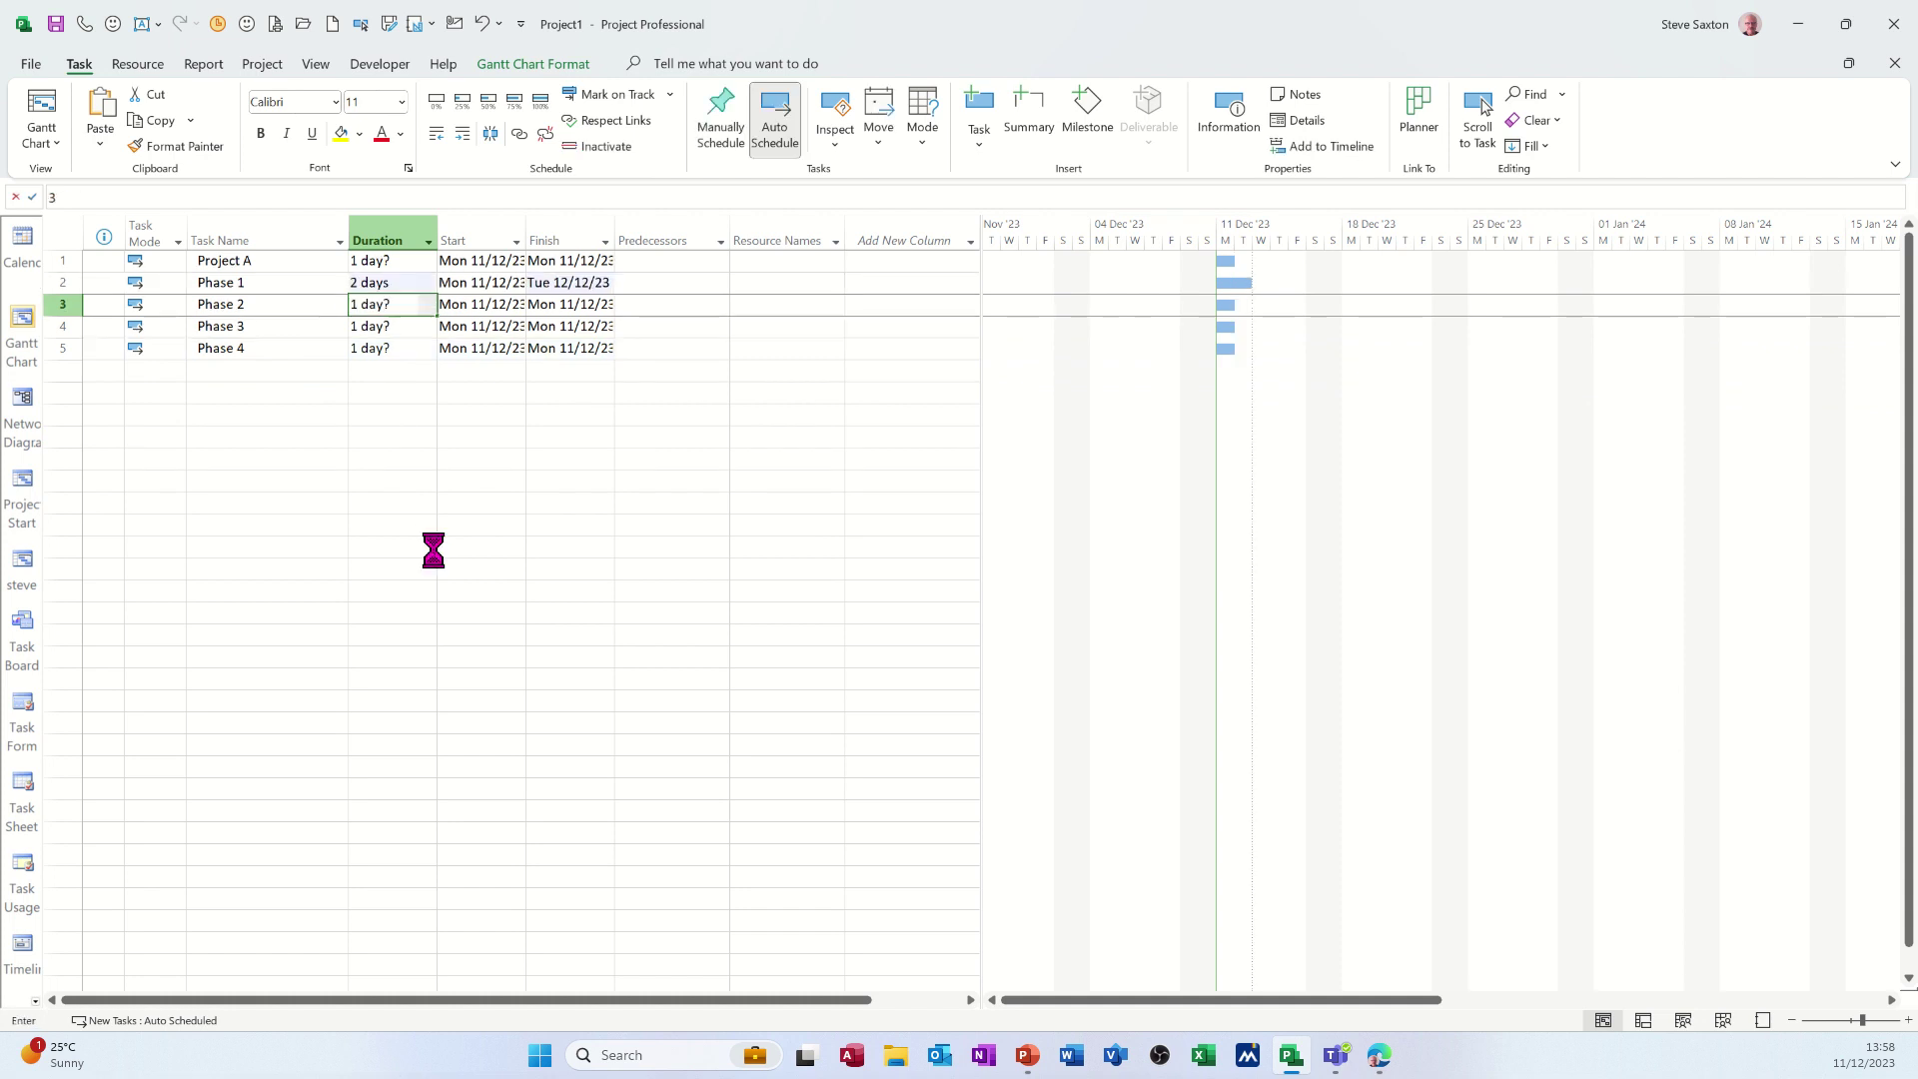
{"action": "key", "text": "Return"}
{"action": "type", "text": "2"}
{"action": "key", "text": "Return"}
{"action": "type", "text": "3"}
{"action": "left_click", "coordinate": [373, 454]}
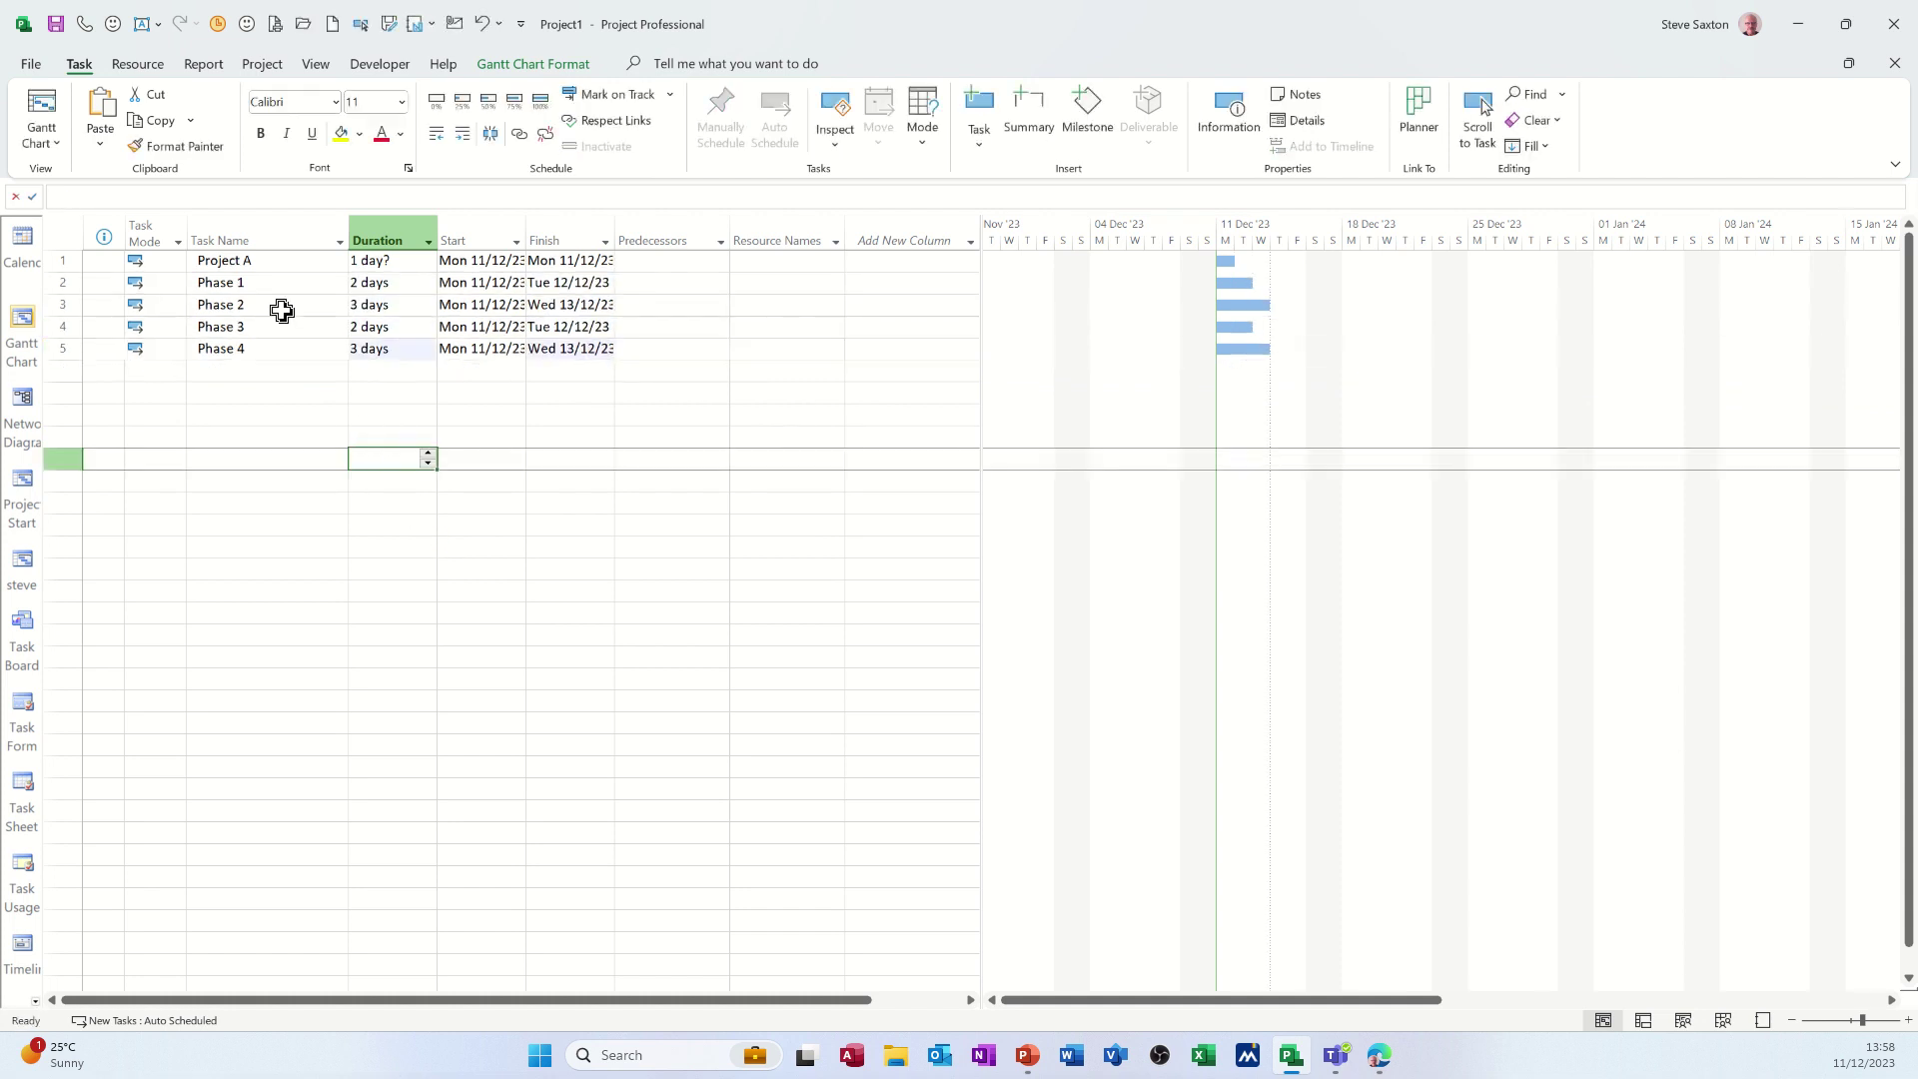
Indent Phases 1–4 so they become subtasks of Project A
{"action": "left_click_drag", "start_coordinate": [63, 280], "coordinate": [63, 348]}
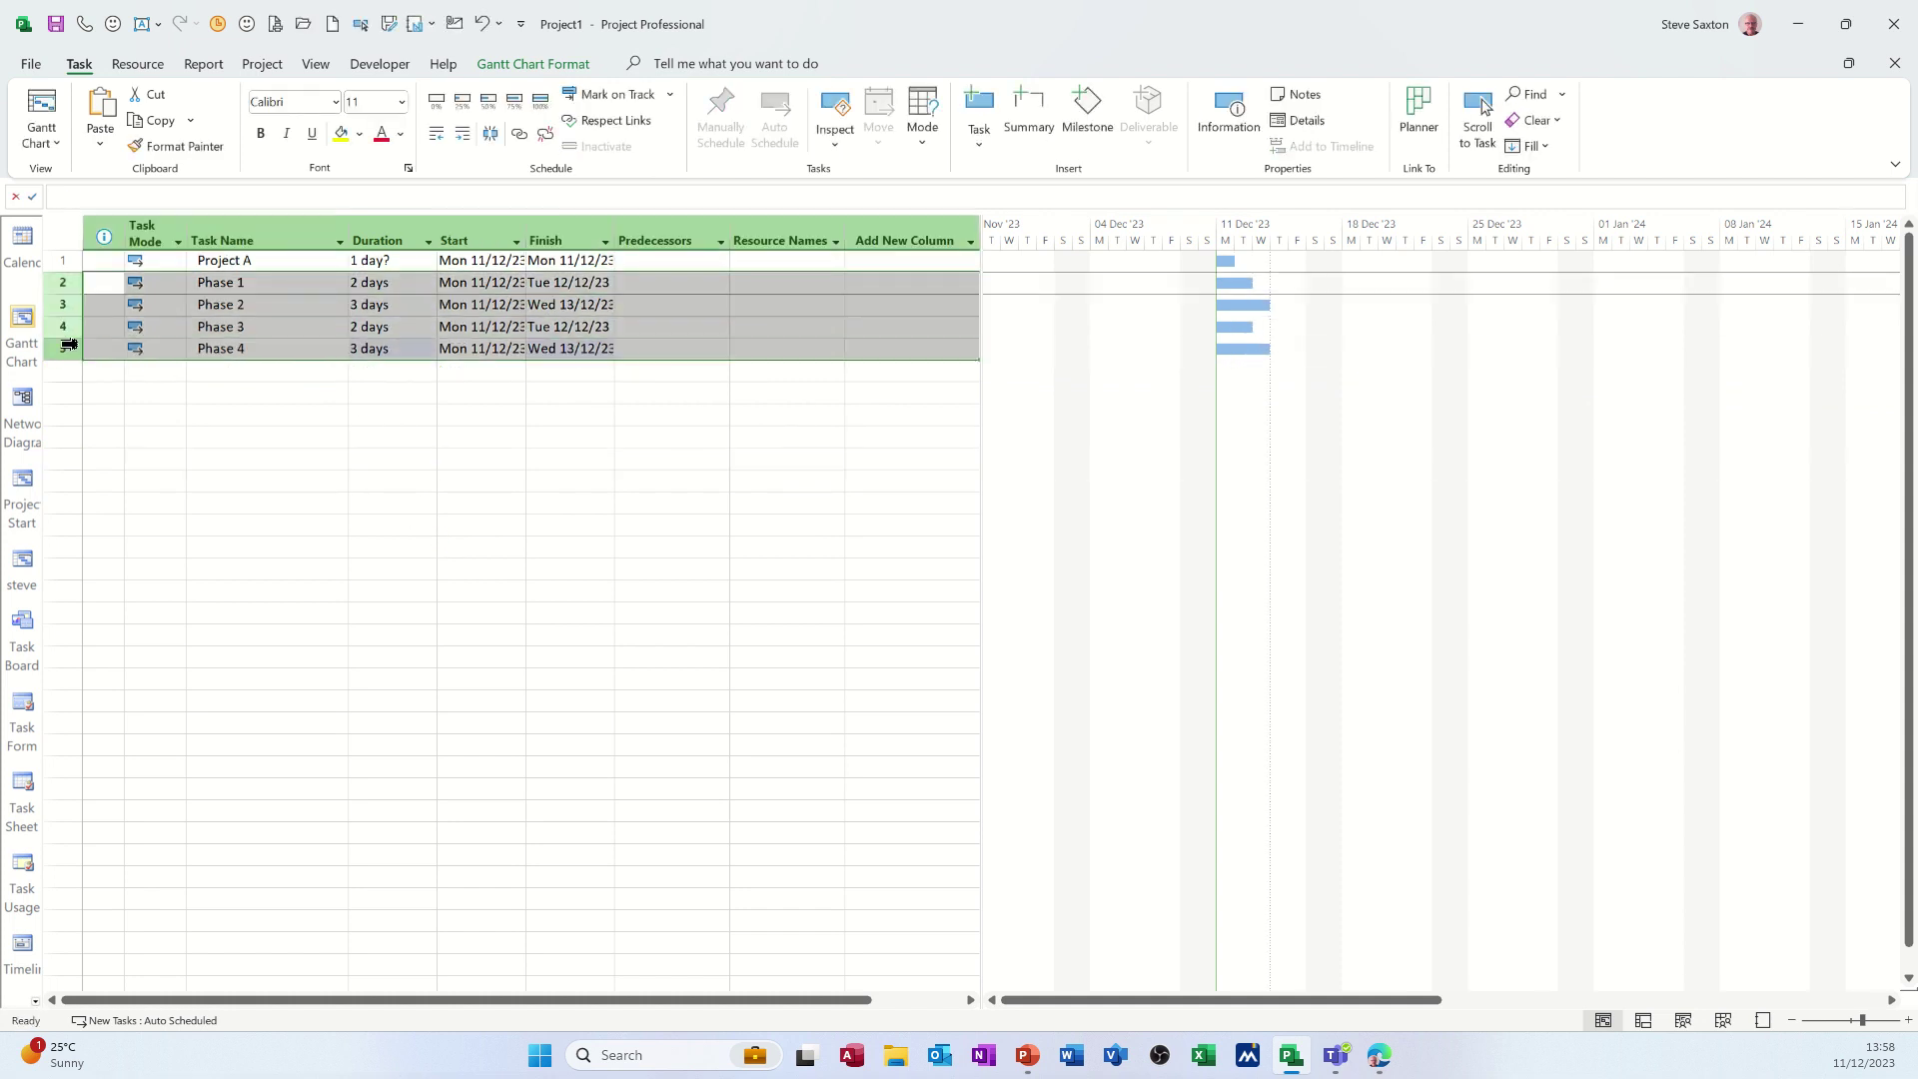
{"action": "left_click", "coordinate": [463, 134]}
{"action": "left_click", "coordinate": [239, 311]}
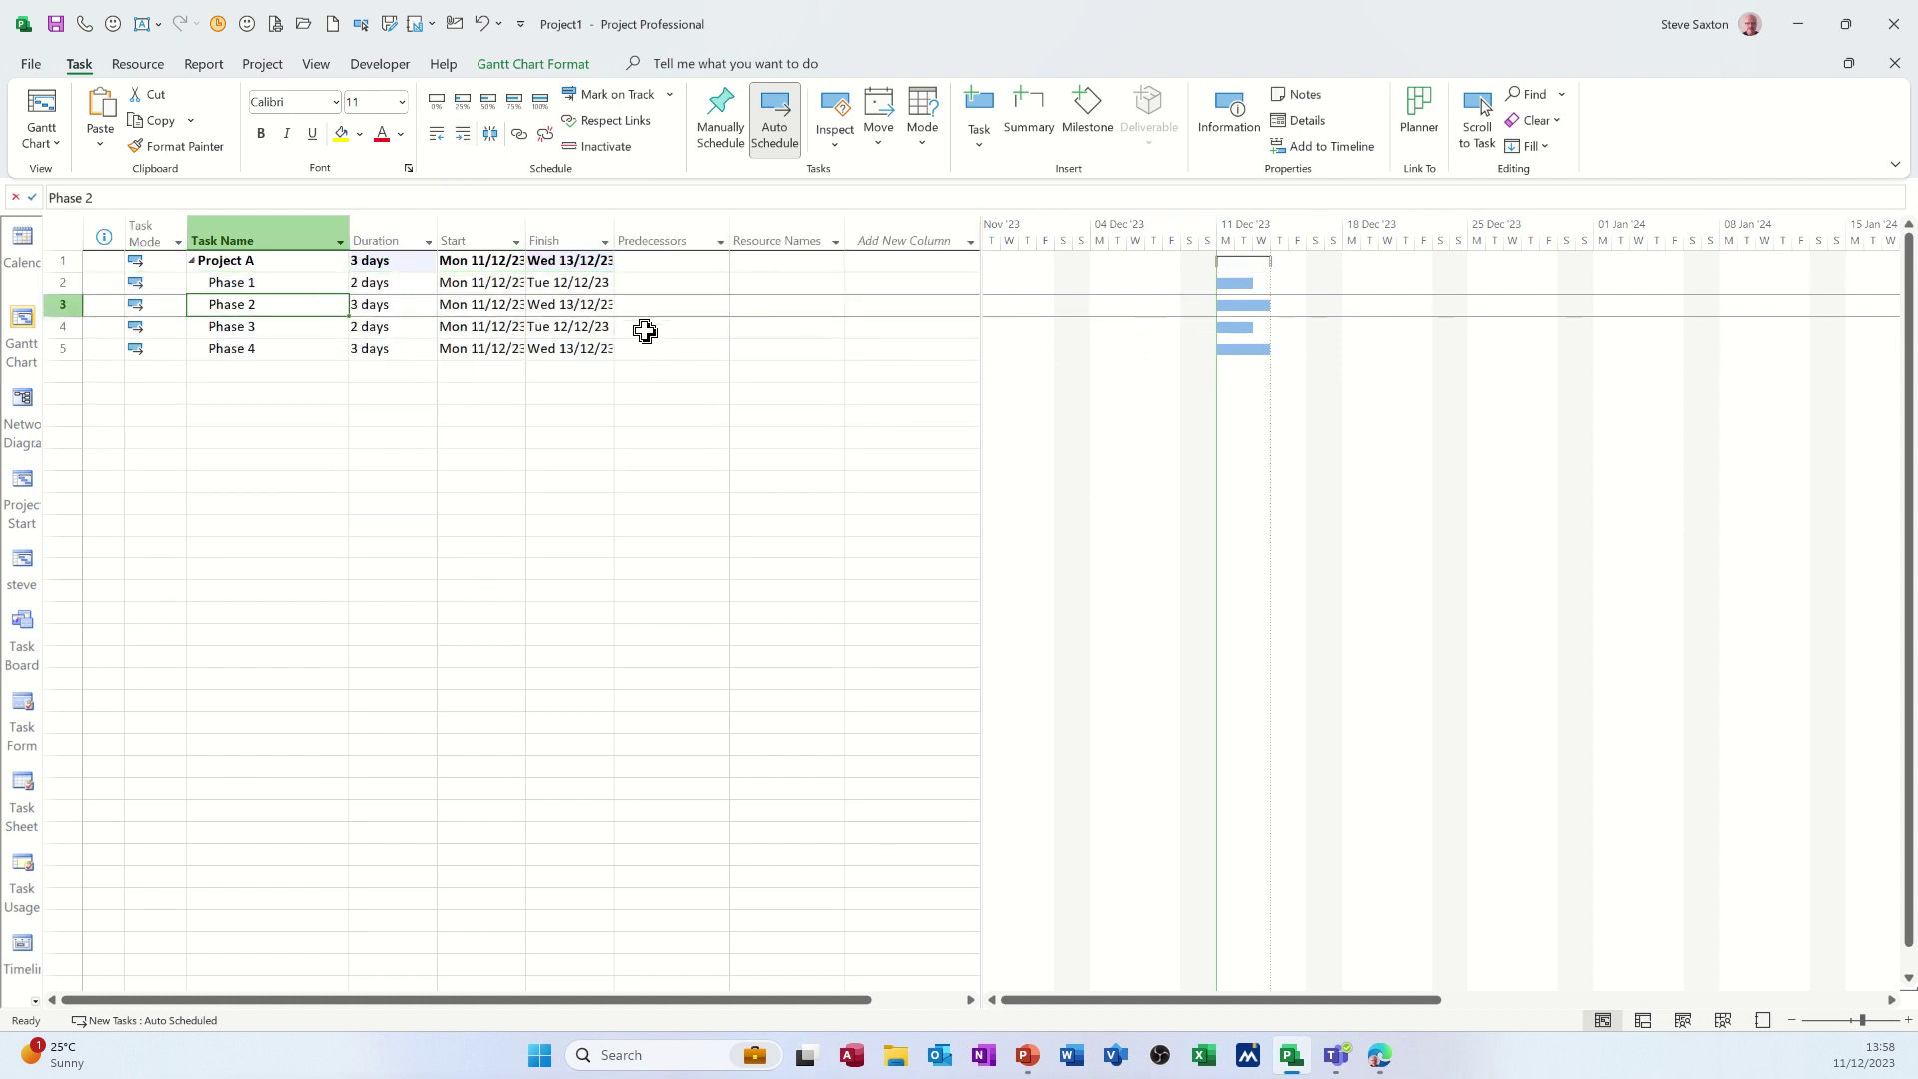
On the Resource Sheet, enter the first three team members' names as work resources
{"action": "left_click", "coordinate": [1722, 1020]}
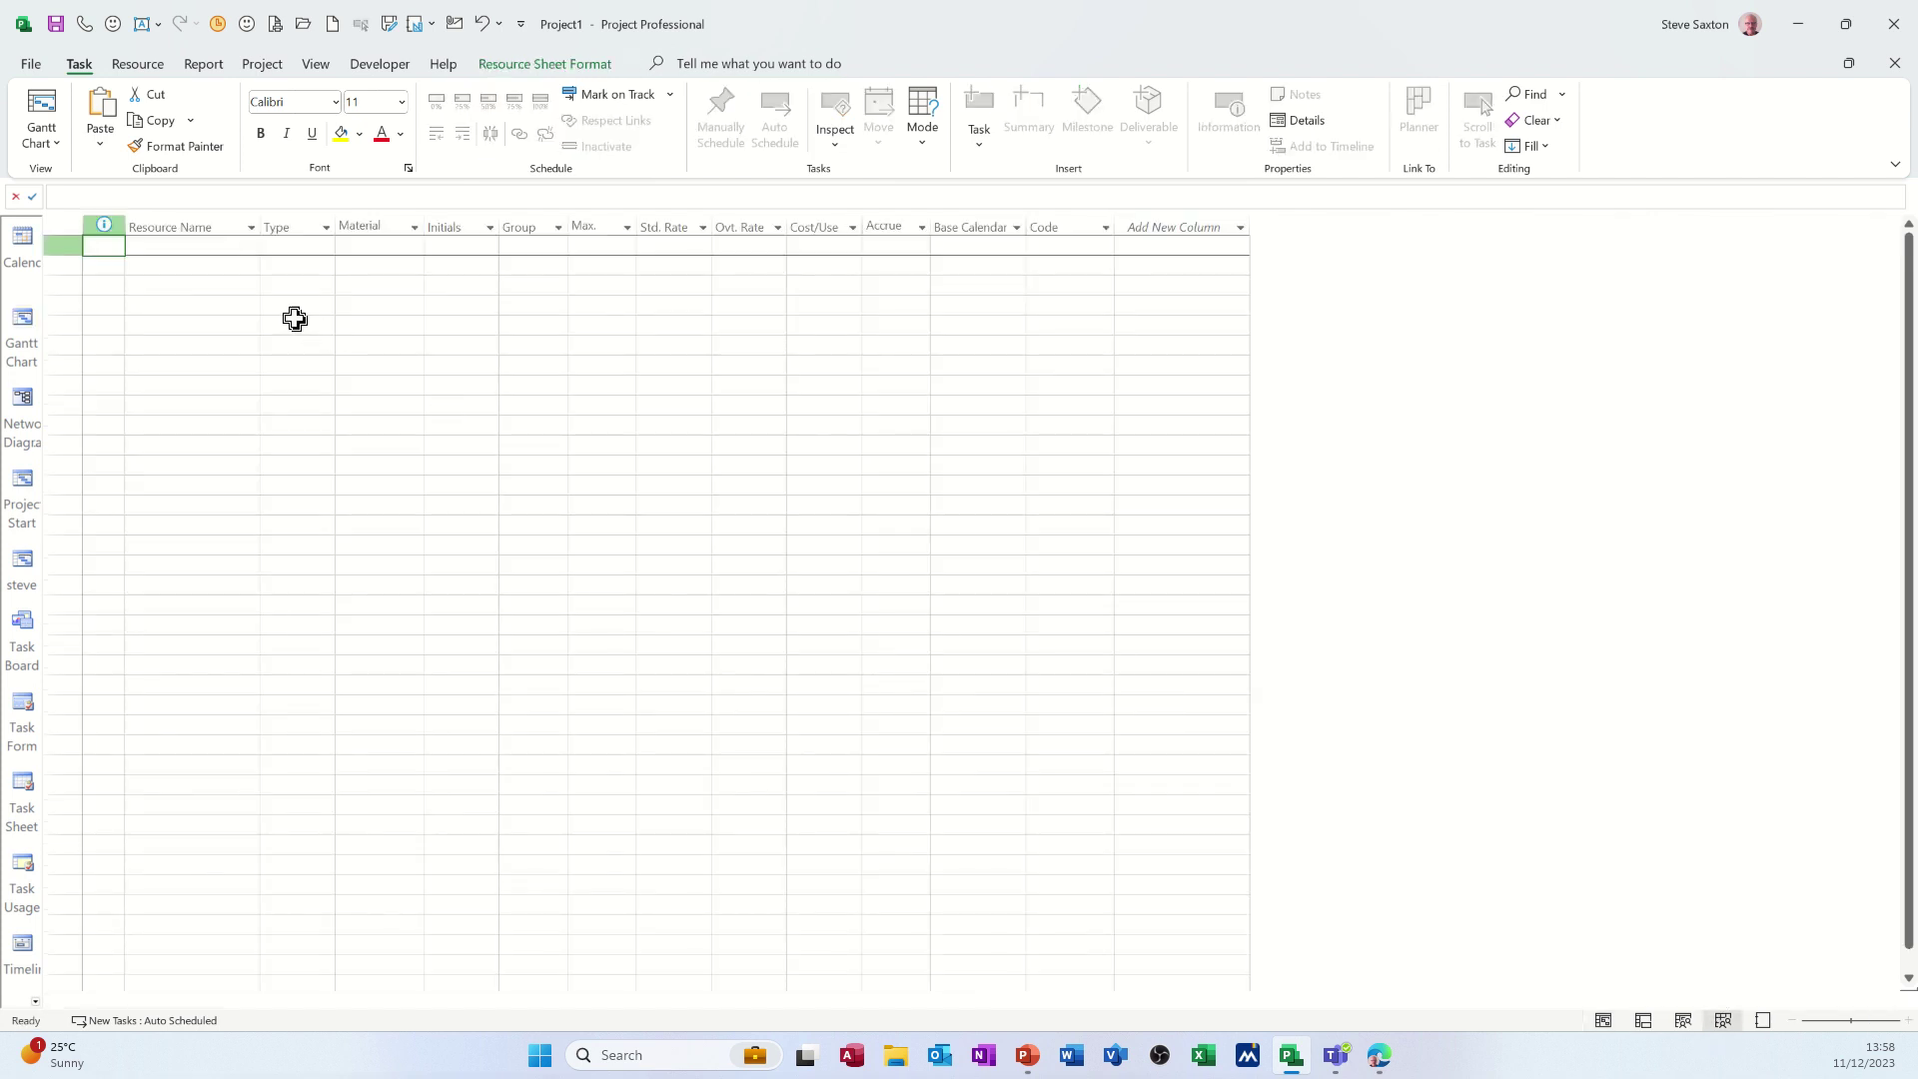
{"action": "left_click", "coordinate": [204, 246]}
{"action": "type", "text": "Bill"}
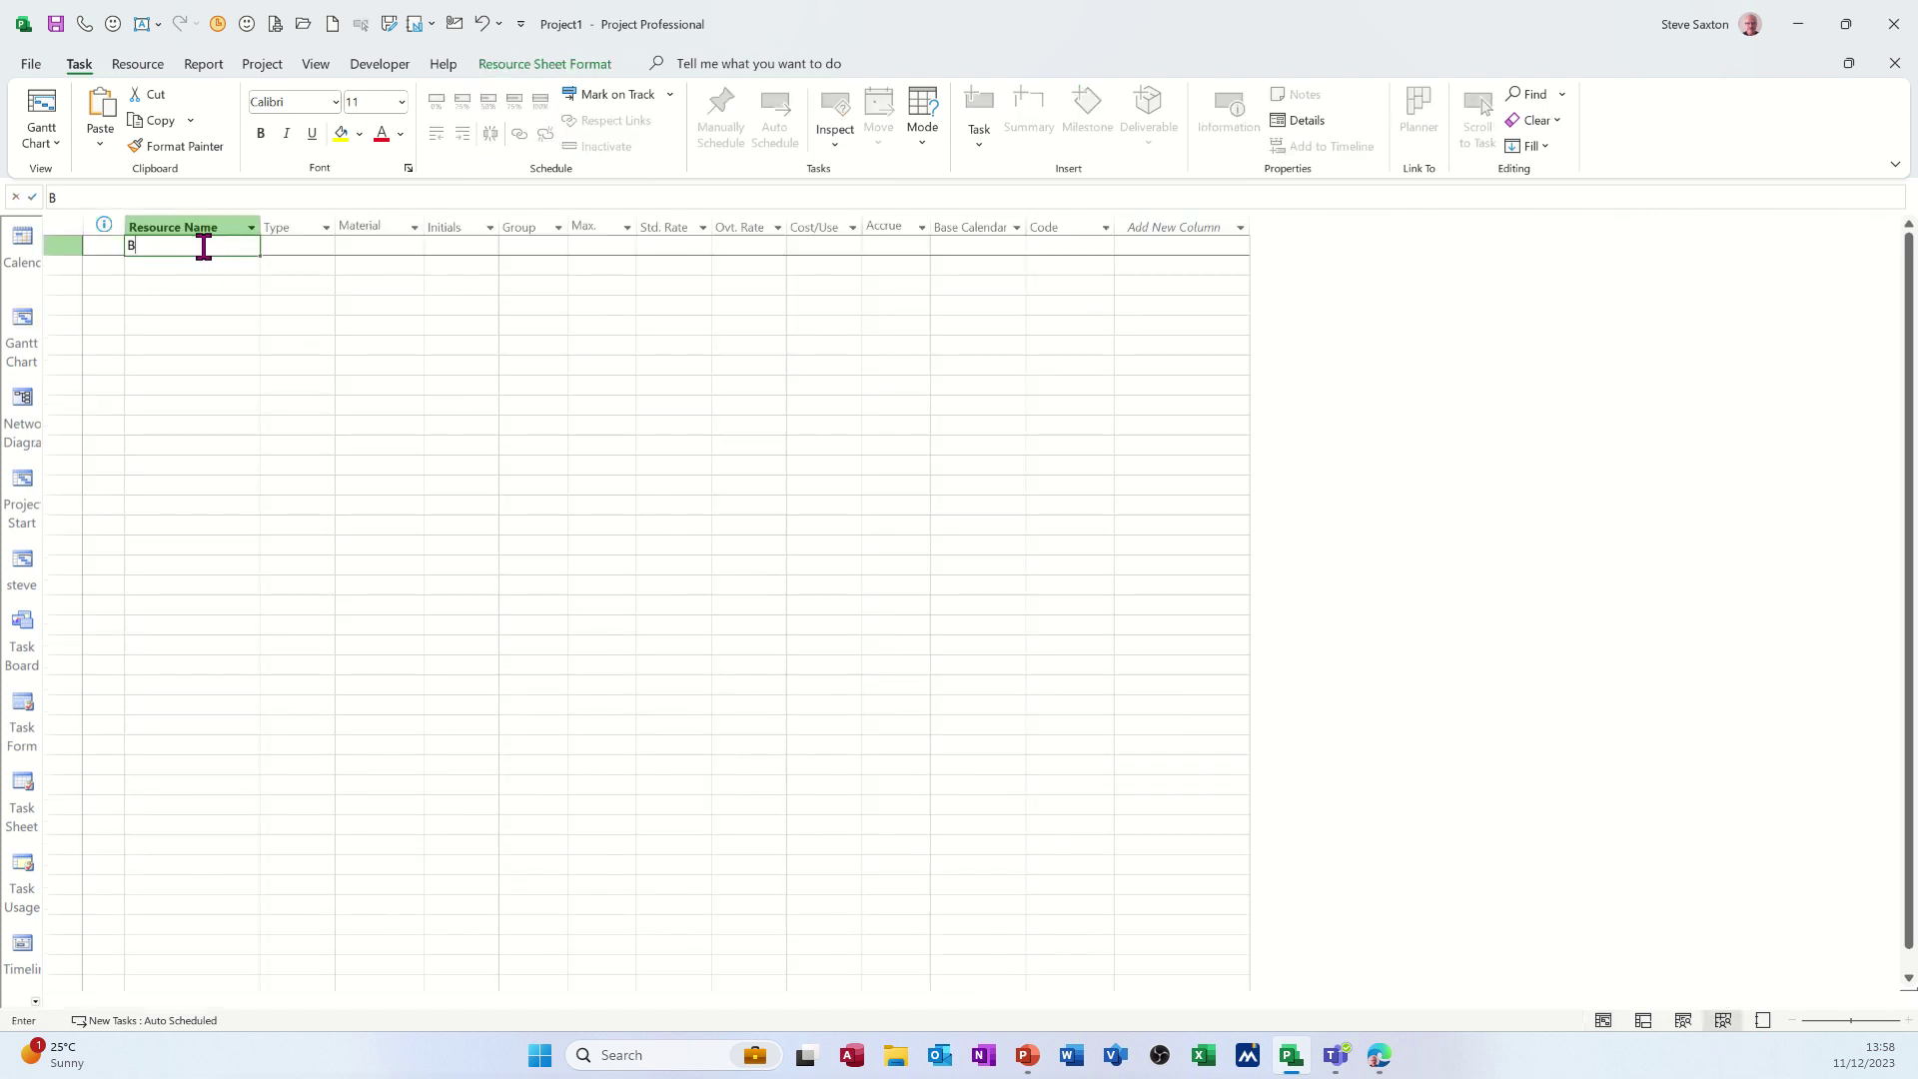
{"action": "key", "text": "Return"}
{"action": "type", "text": "Ben"}
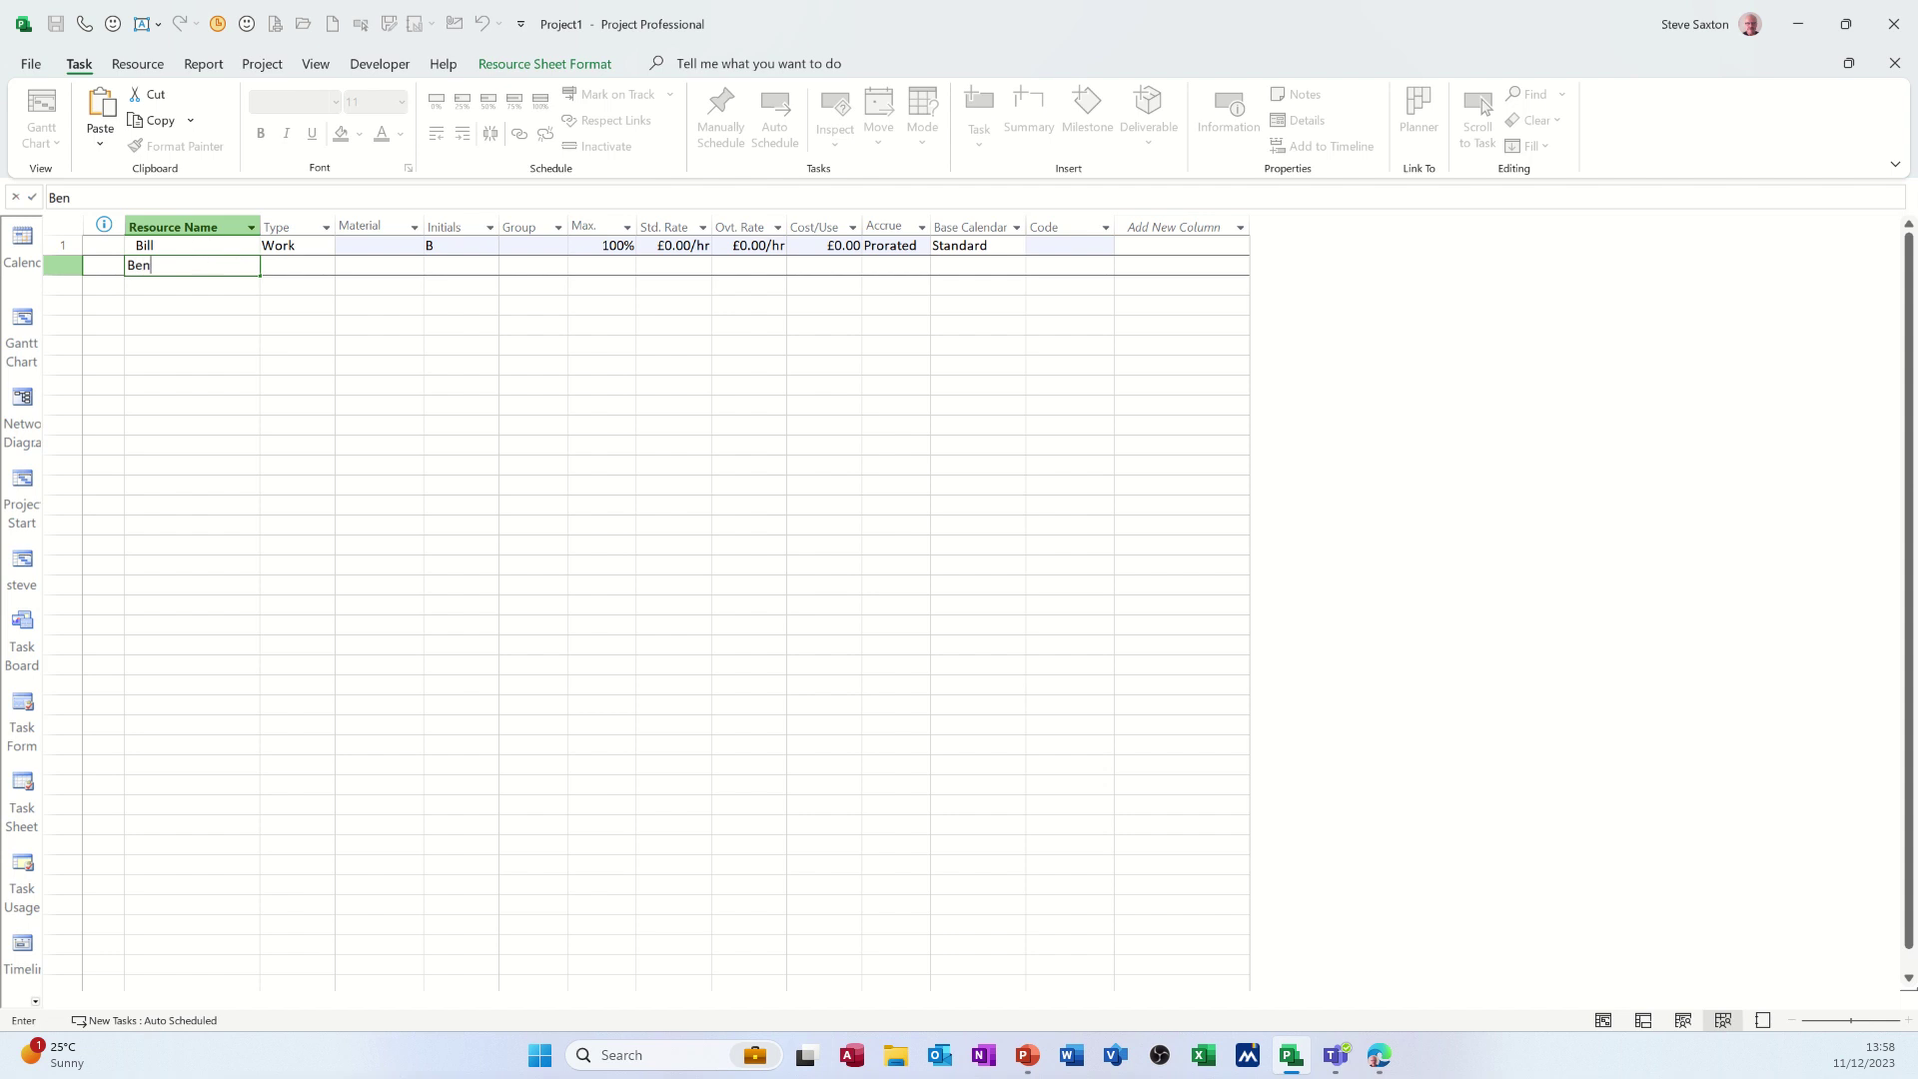
{"action": "key", "text": "Return"}
{"action": "type", "text": "Bob"}
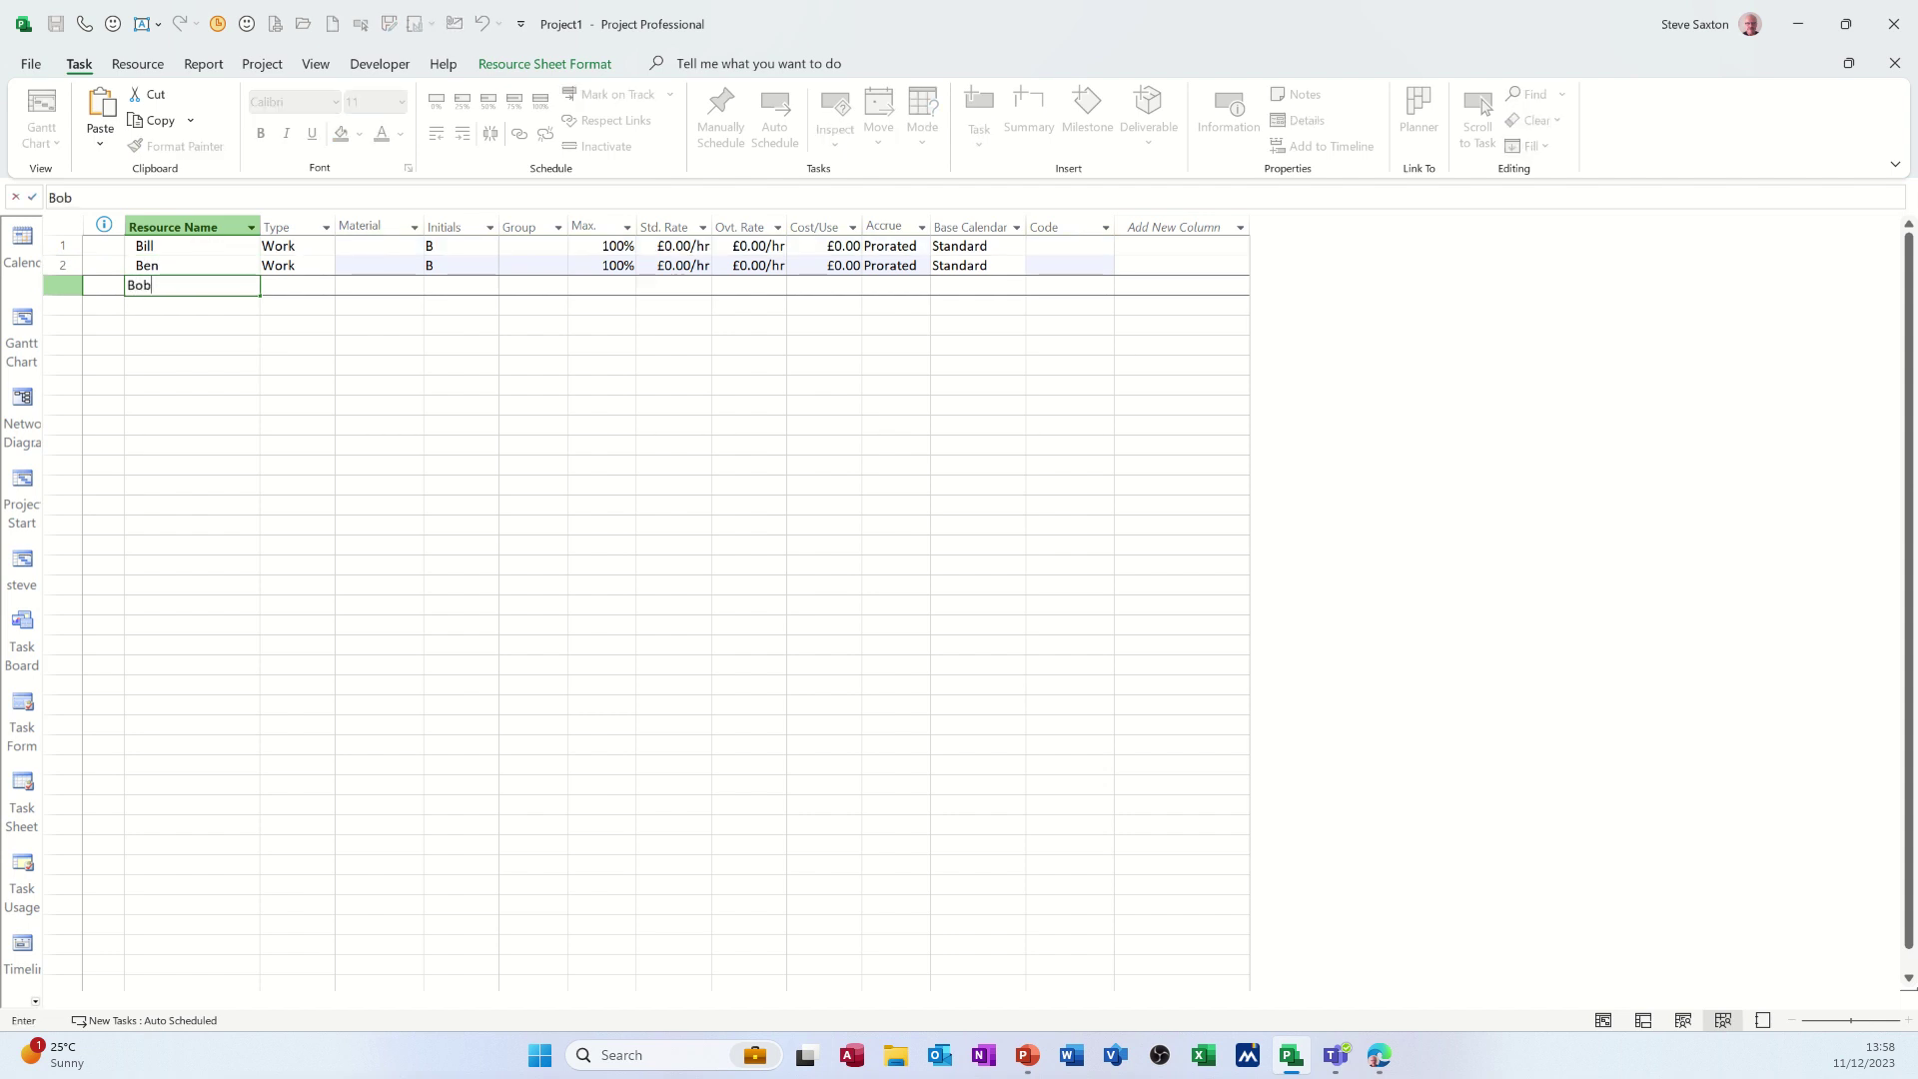
{"action": "key", "text": "Return"}
Add the fourth resource and give all four resources £10.00/hr standard and £20.00/hr overtime rates
{"action": "type", "text": "Anne"}
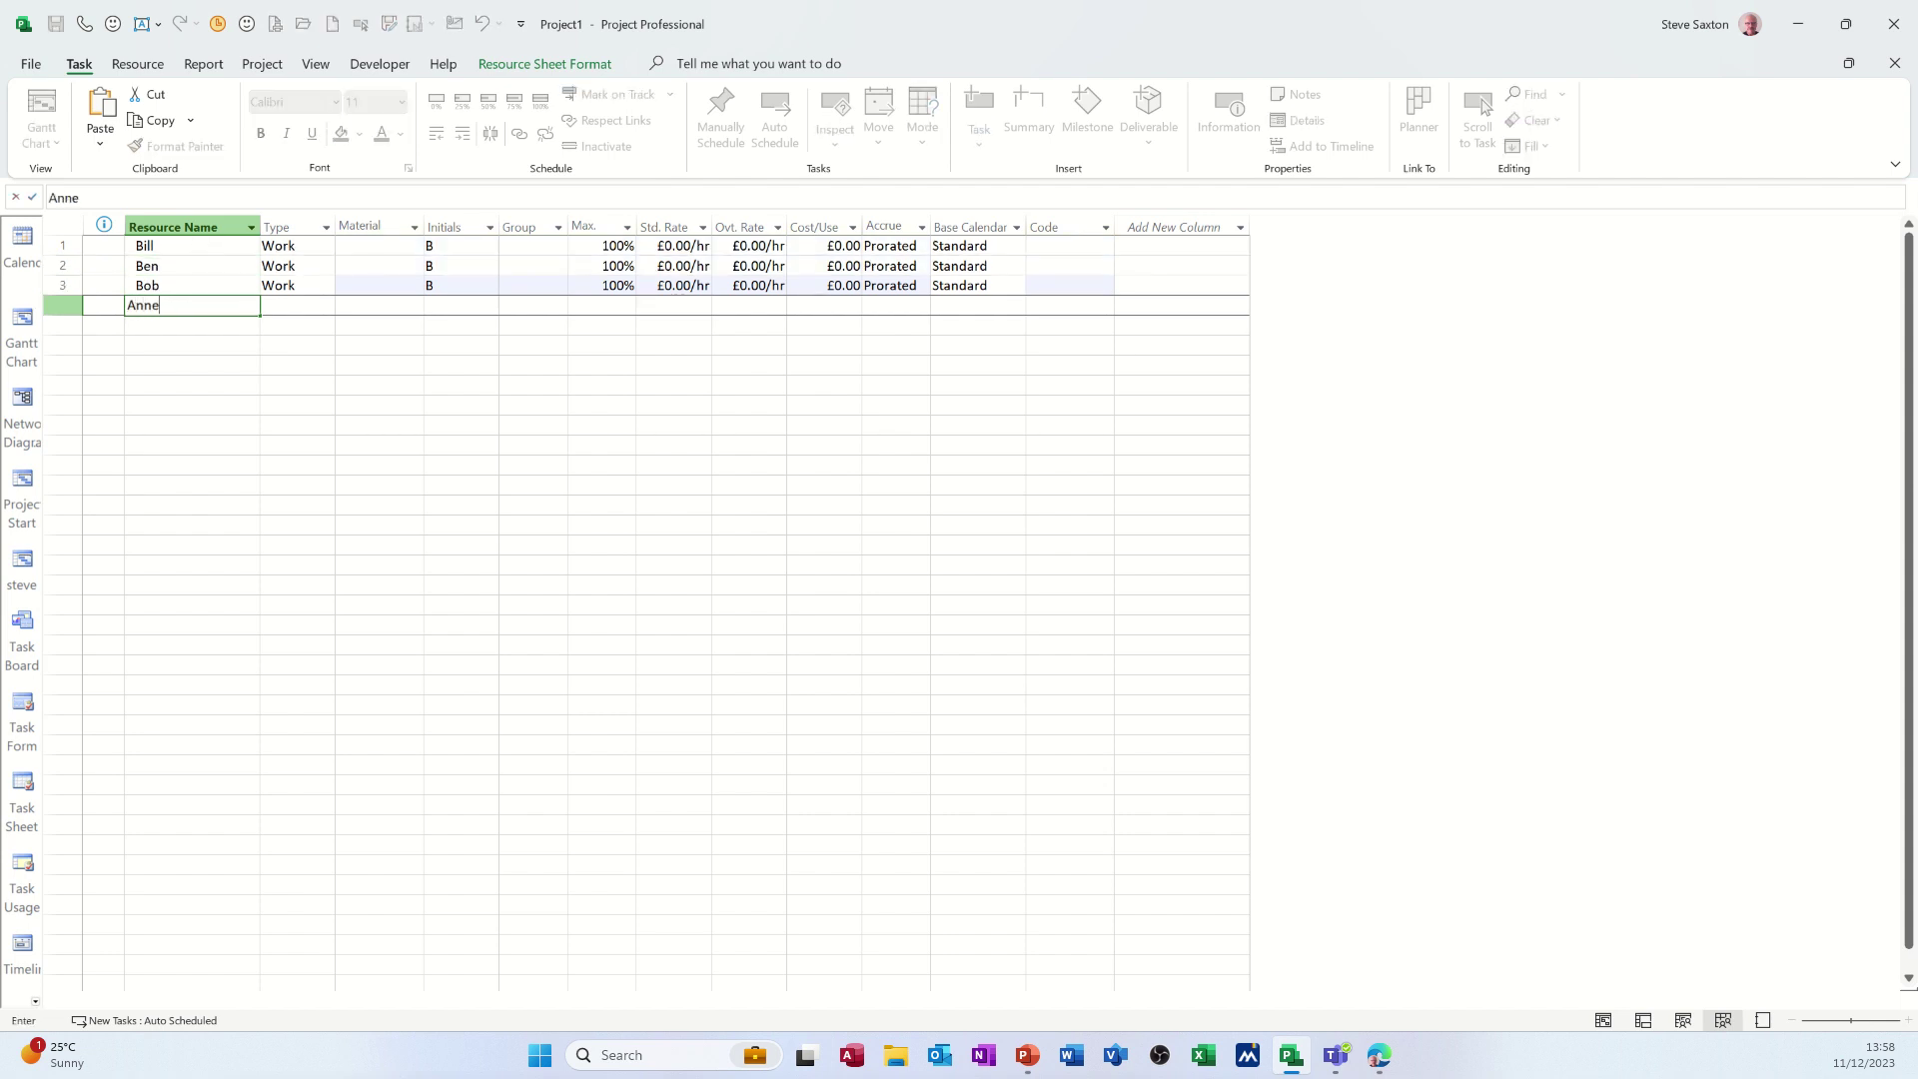
{"action": "left_click", "coordinate": [394, 367]}
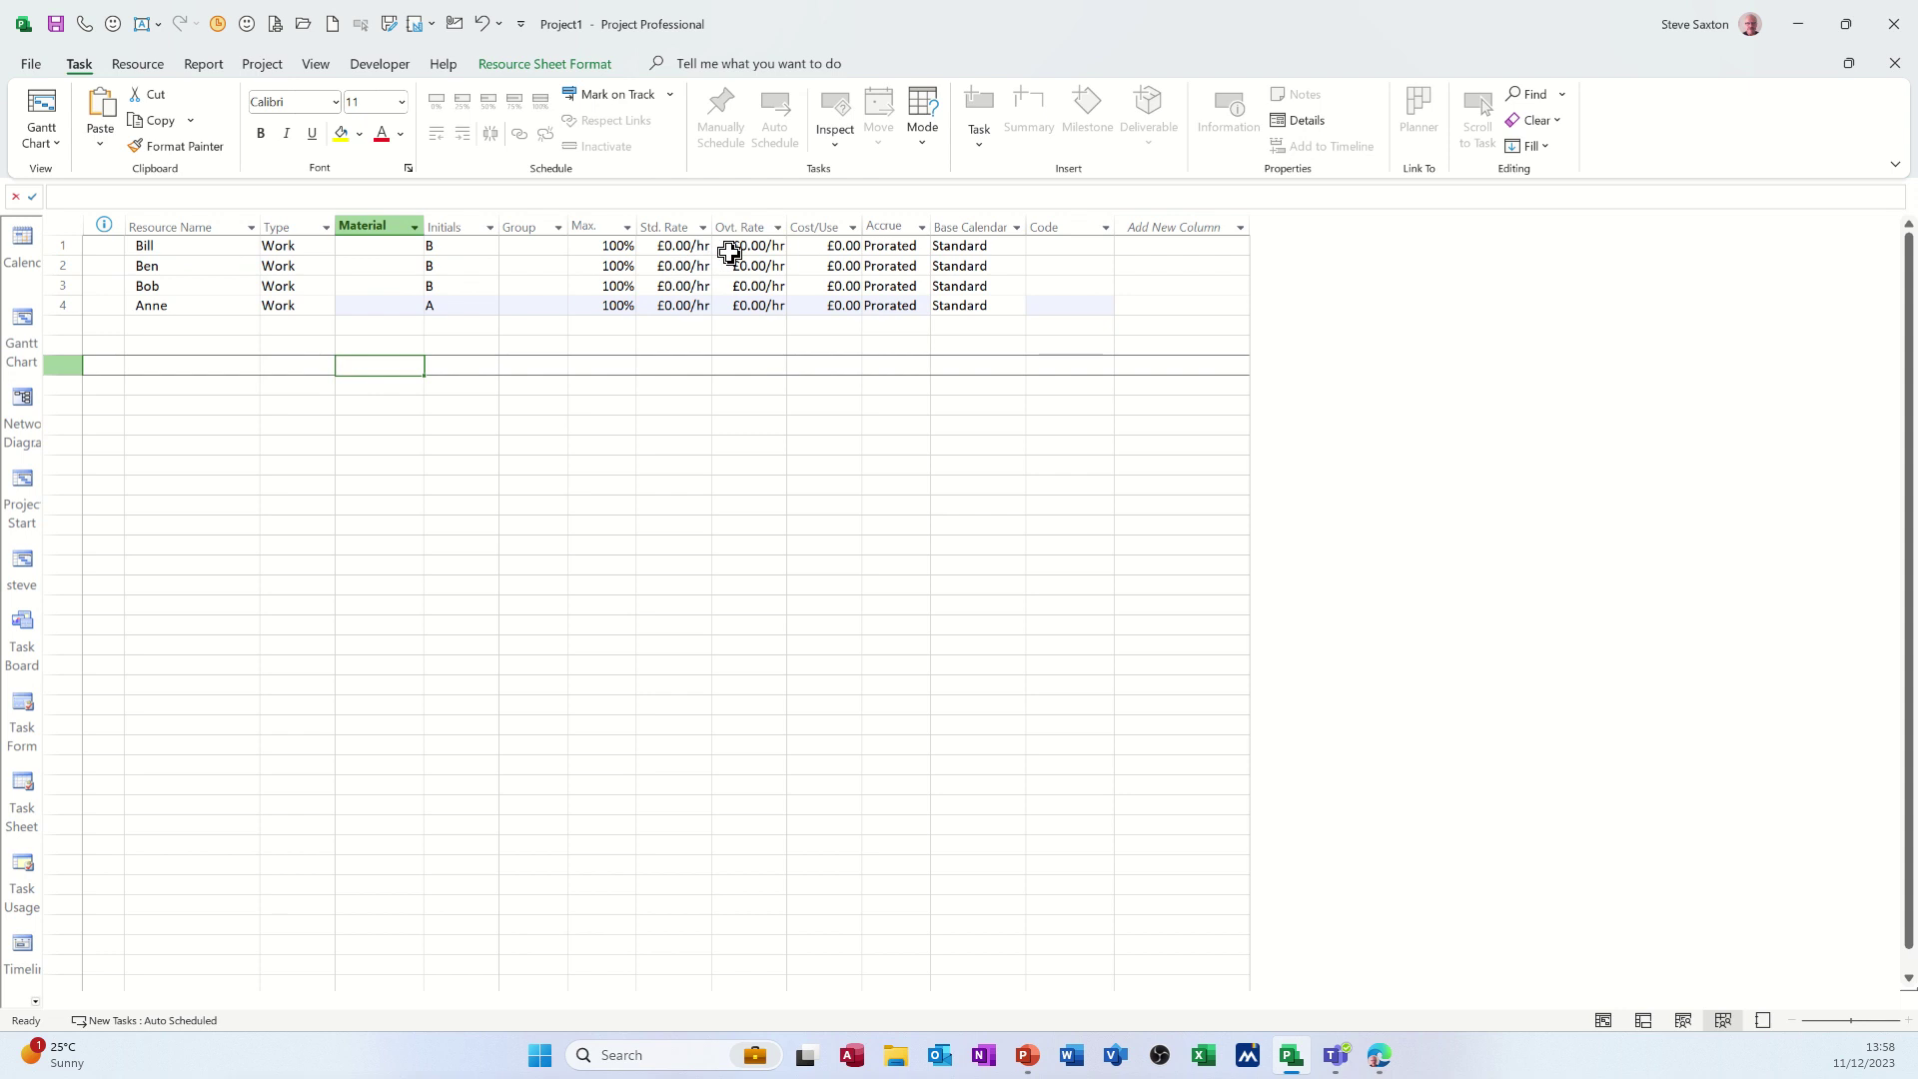
{"action": "left_click", "coordinate": [682, 250]}
{"action": "type", "text": "10"}
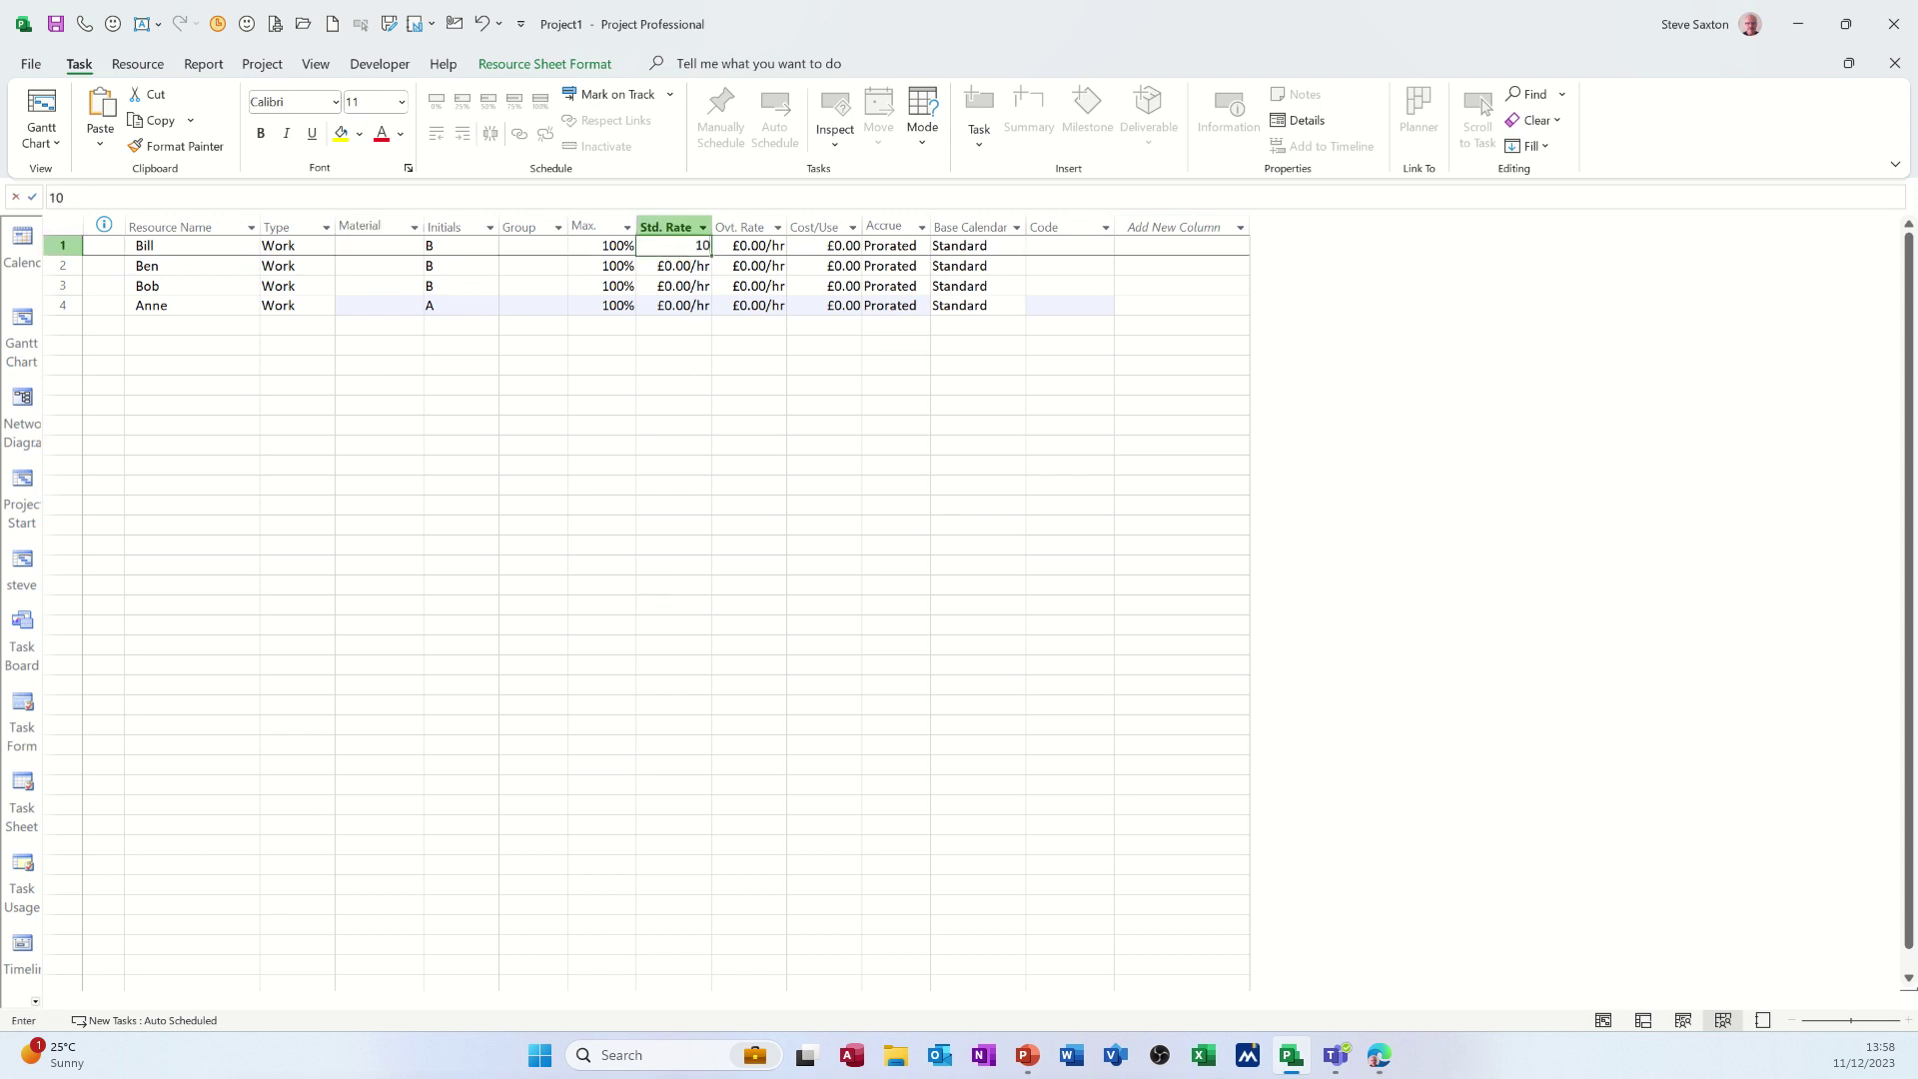
{"action": "left_click", "coordinate": [740, 248]}
{"action": "type", "text": "20"}
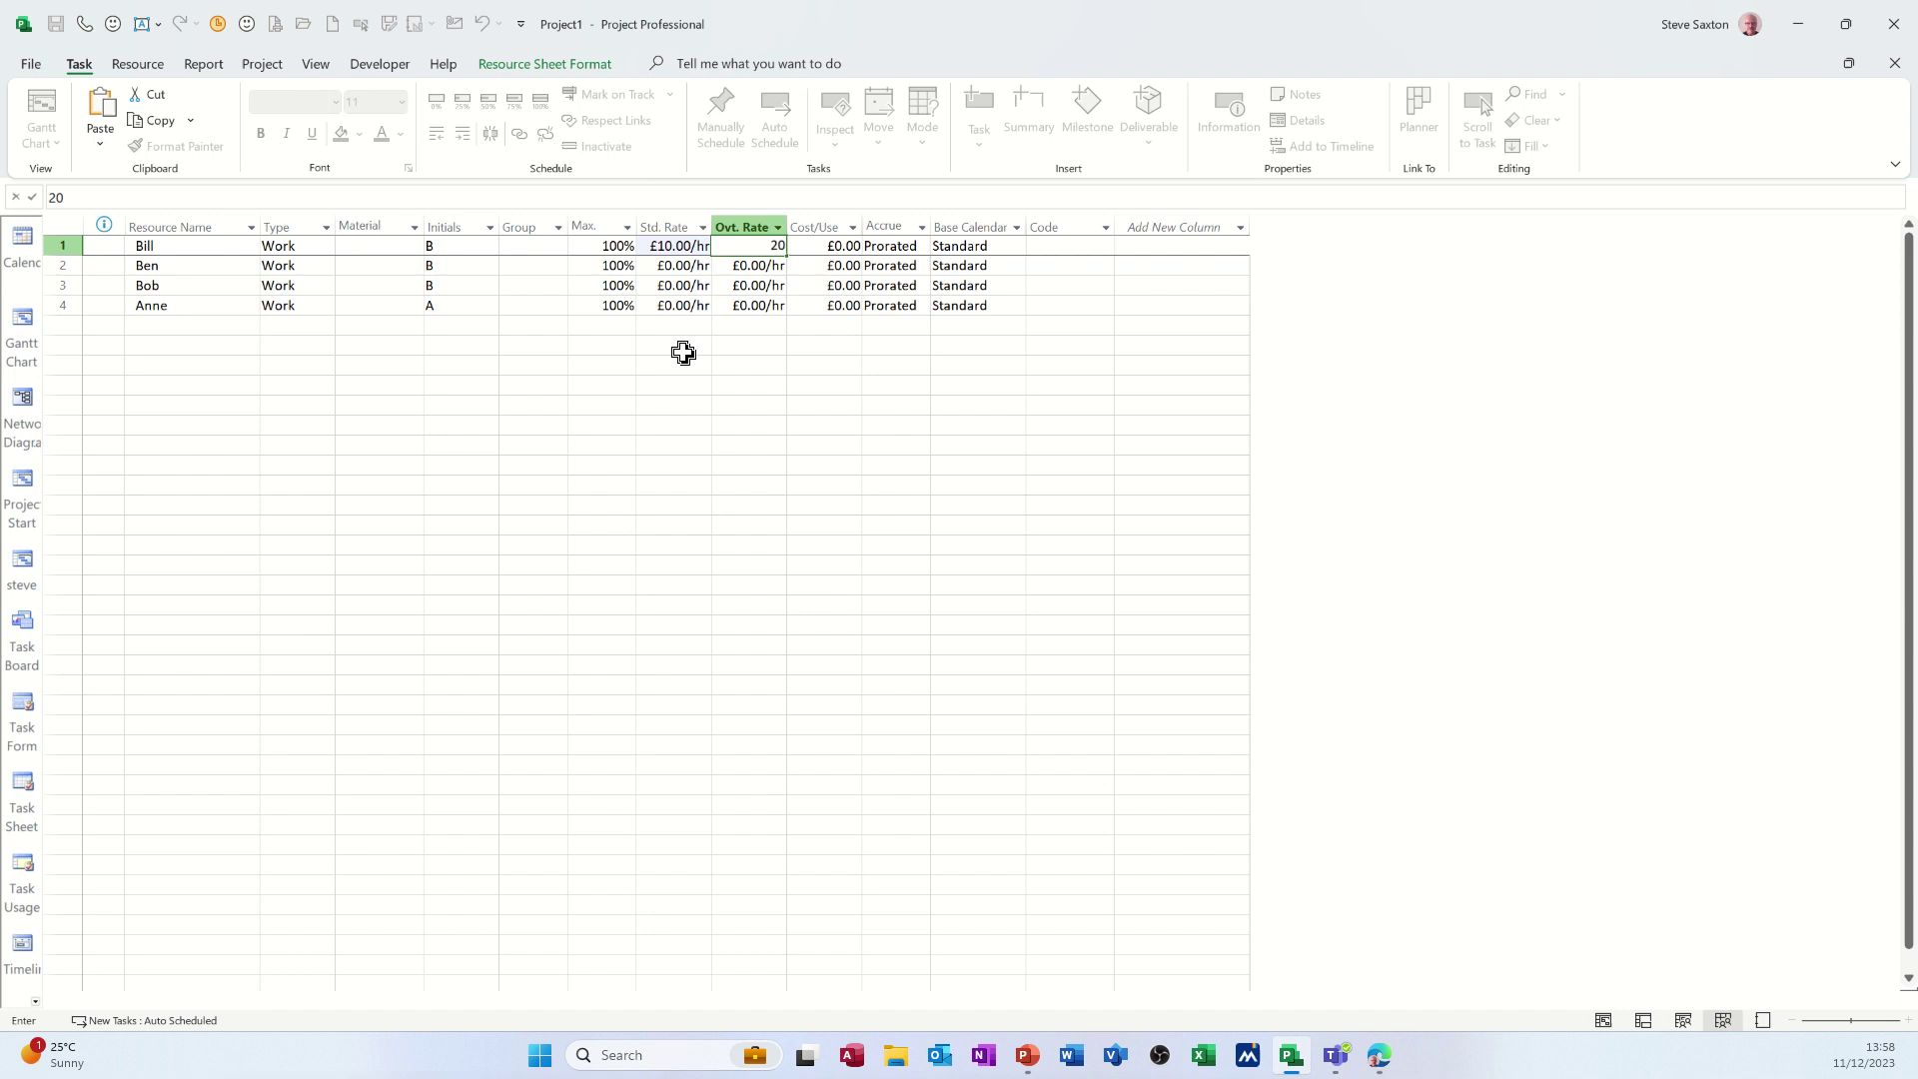
{"action": "left_click", "coordinate": [680, 347]}
{"action": "left_click", "coordinate": [684, 248]}
{"action": "left_click_drag", "start_coordinate": [712, 247], "coordinate": [783, 306]}
{"action": "left_click", "coordinate": [625, 366]}
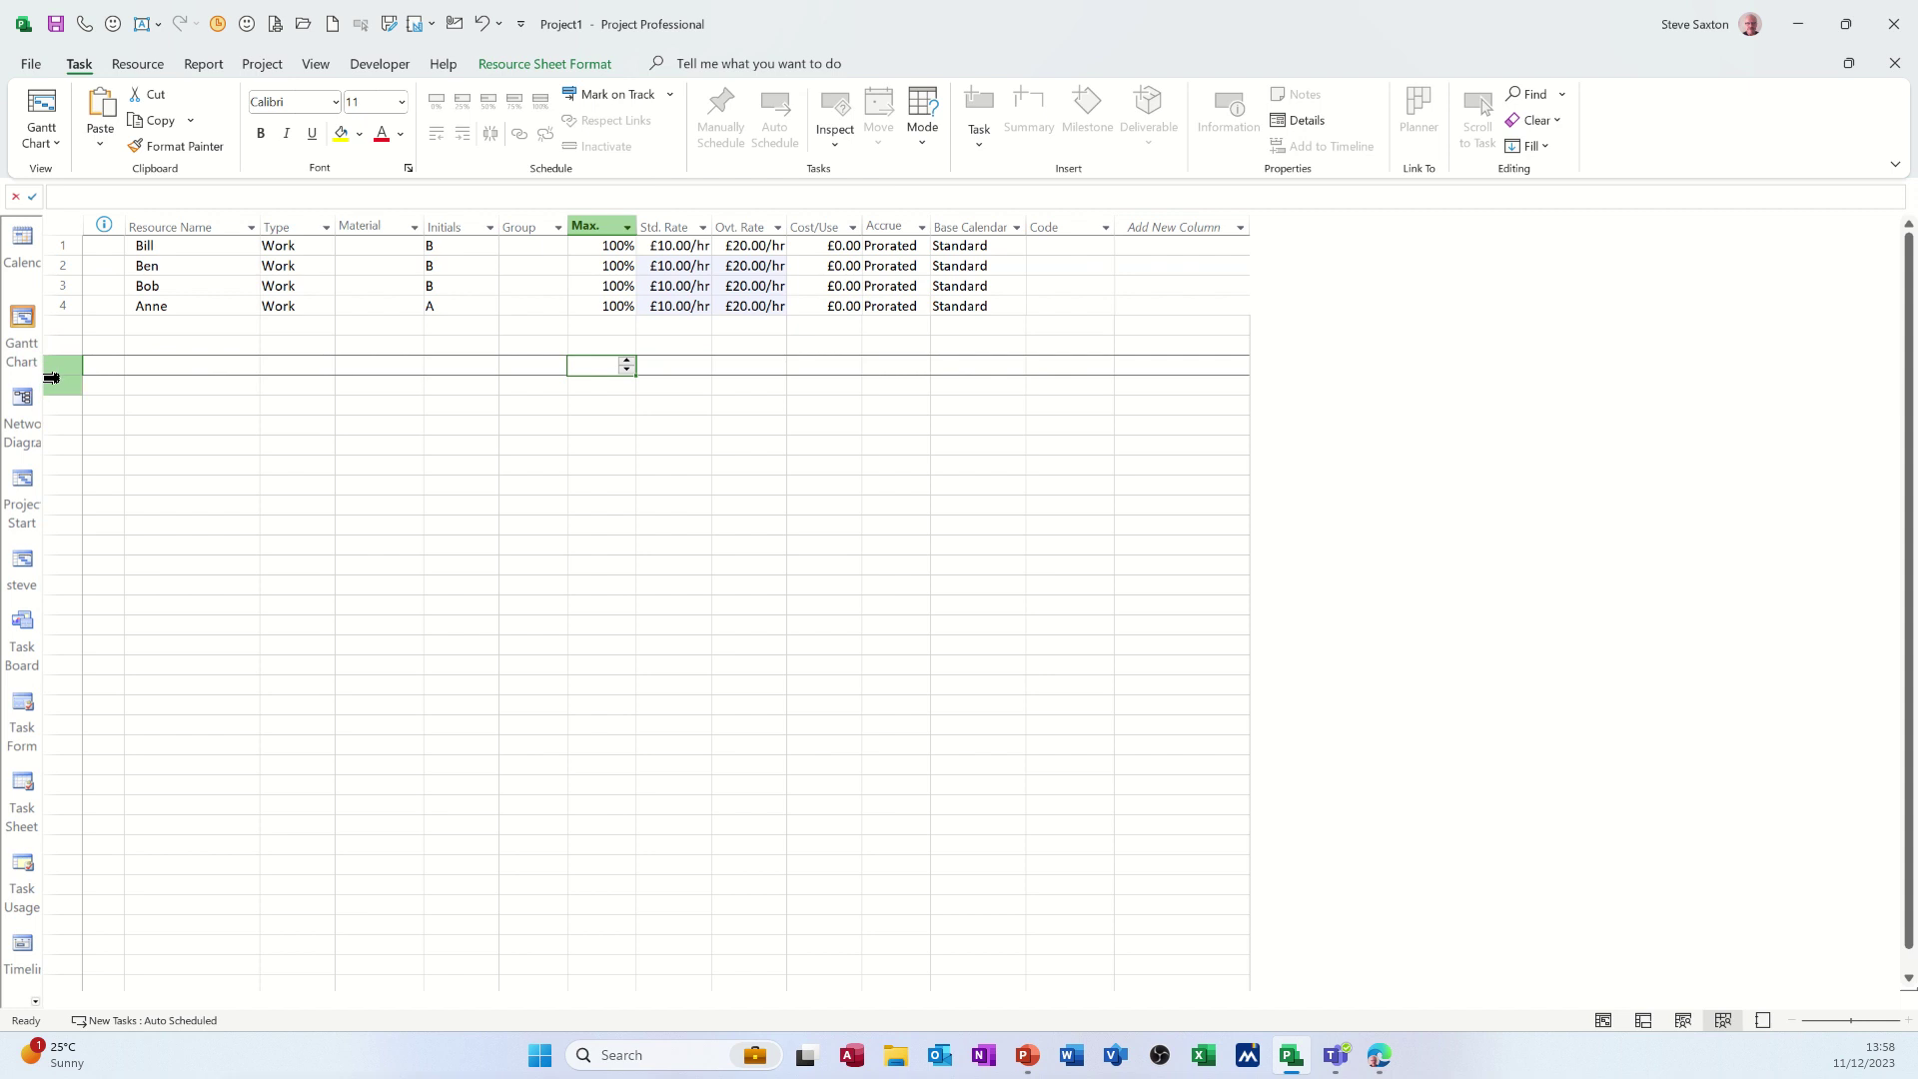
Return to the Gantt Chart and narrow the task table to show more timeline
{"action": "left_click", "coordinate": [22, 318]}
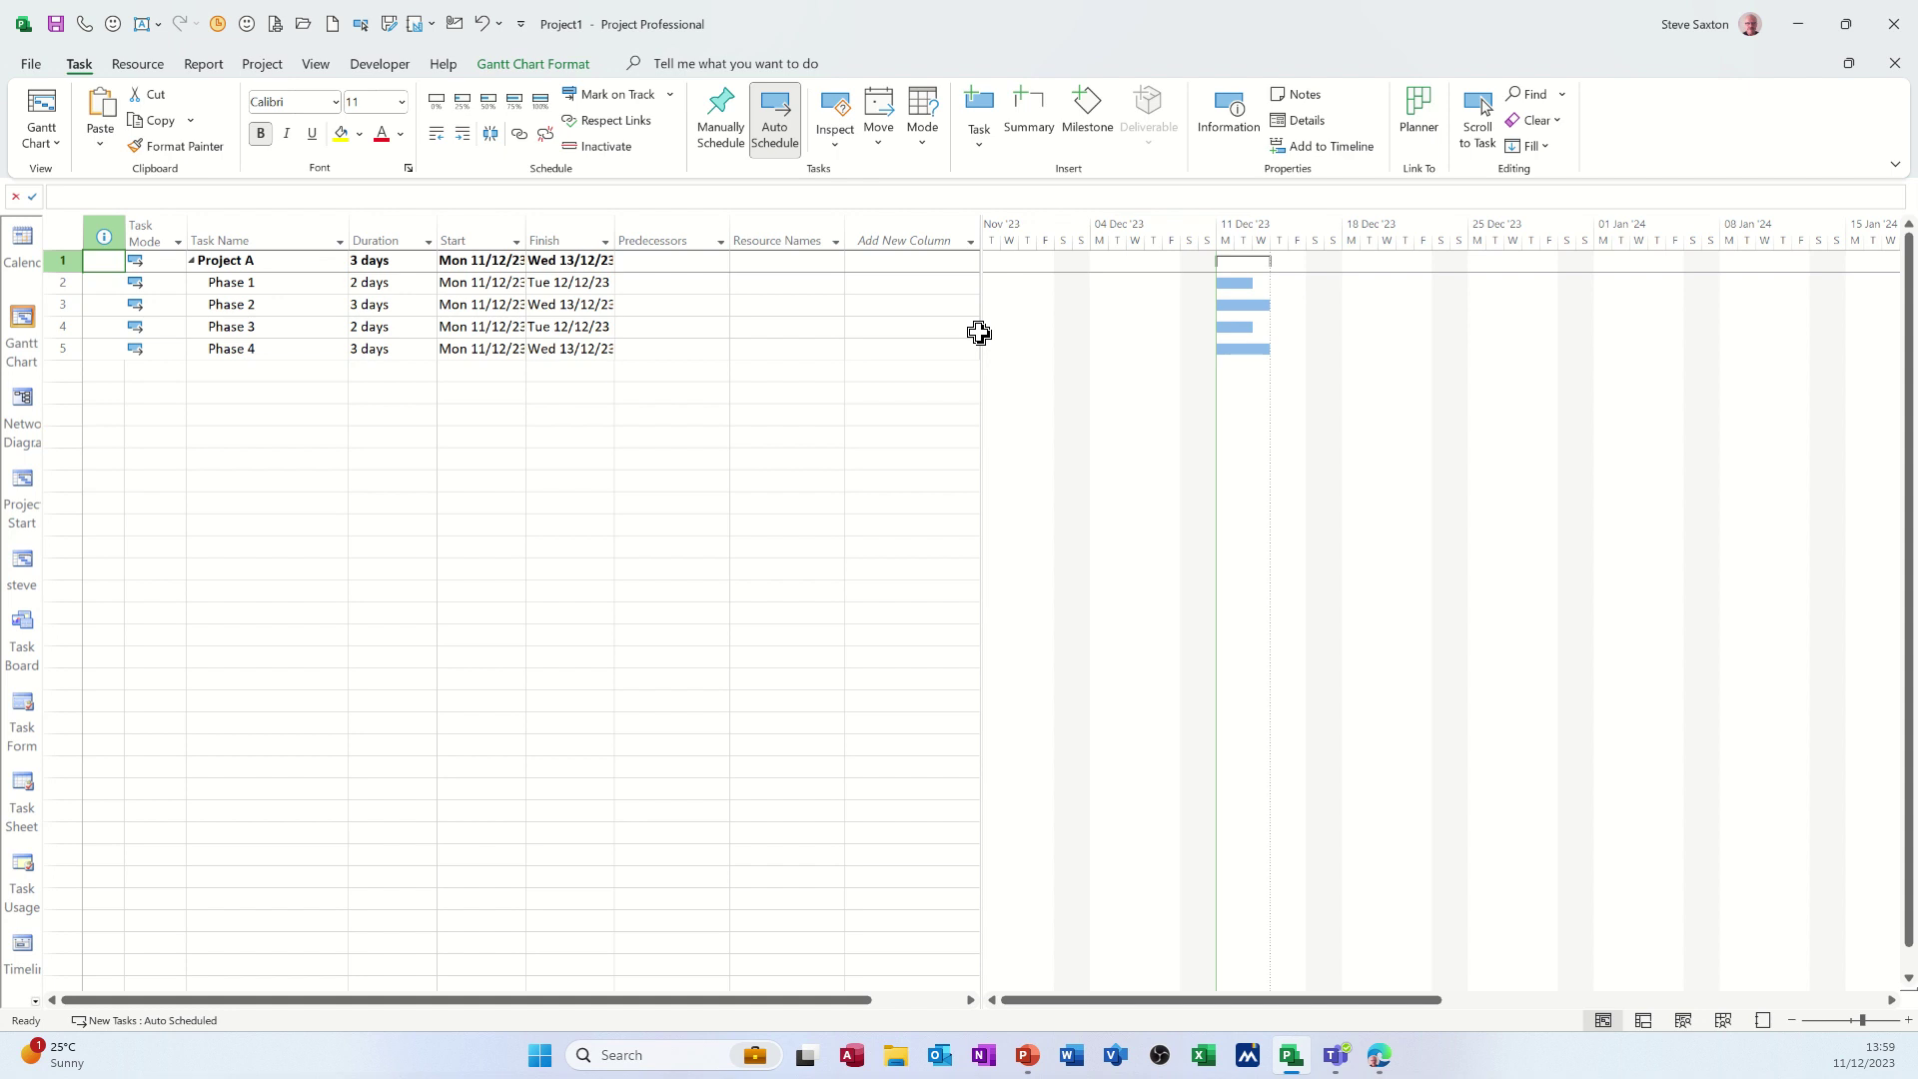
{"action": "left_click_drag", "start_coordinate": [983, 333], "coordinate": [812, 326]}
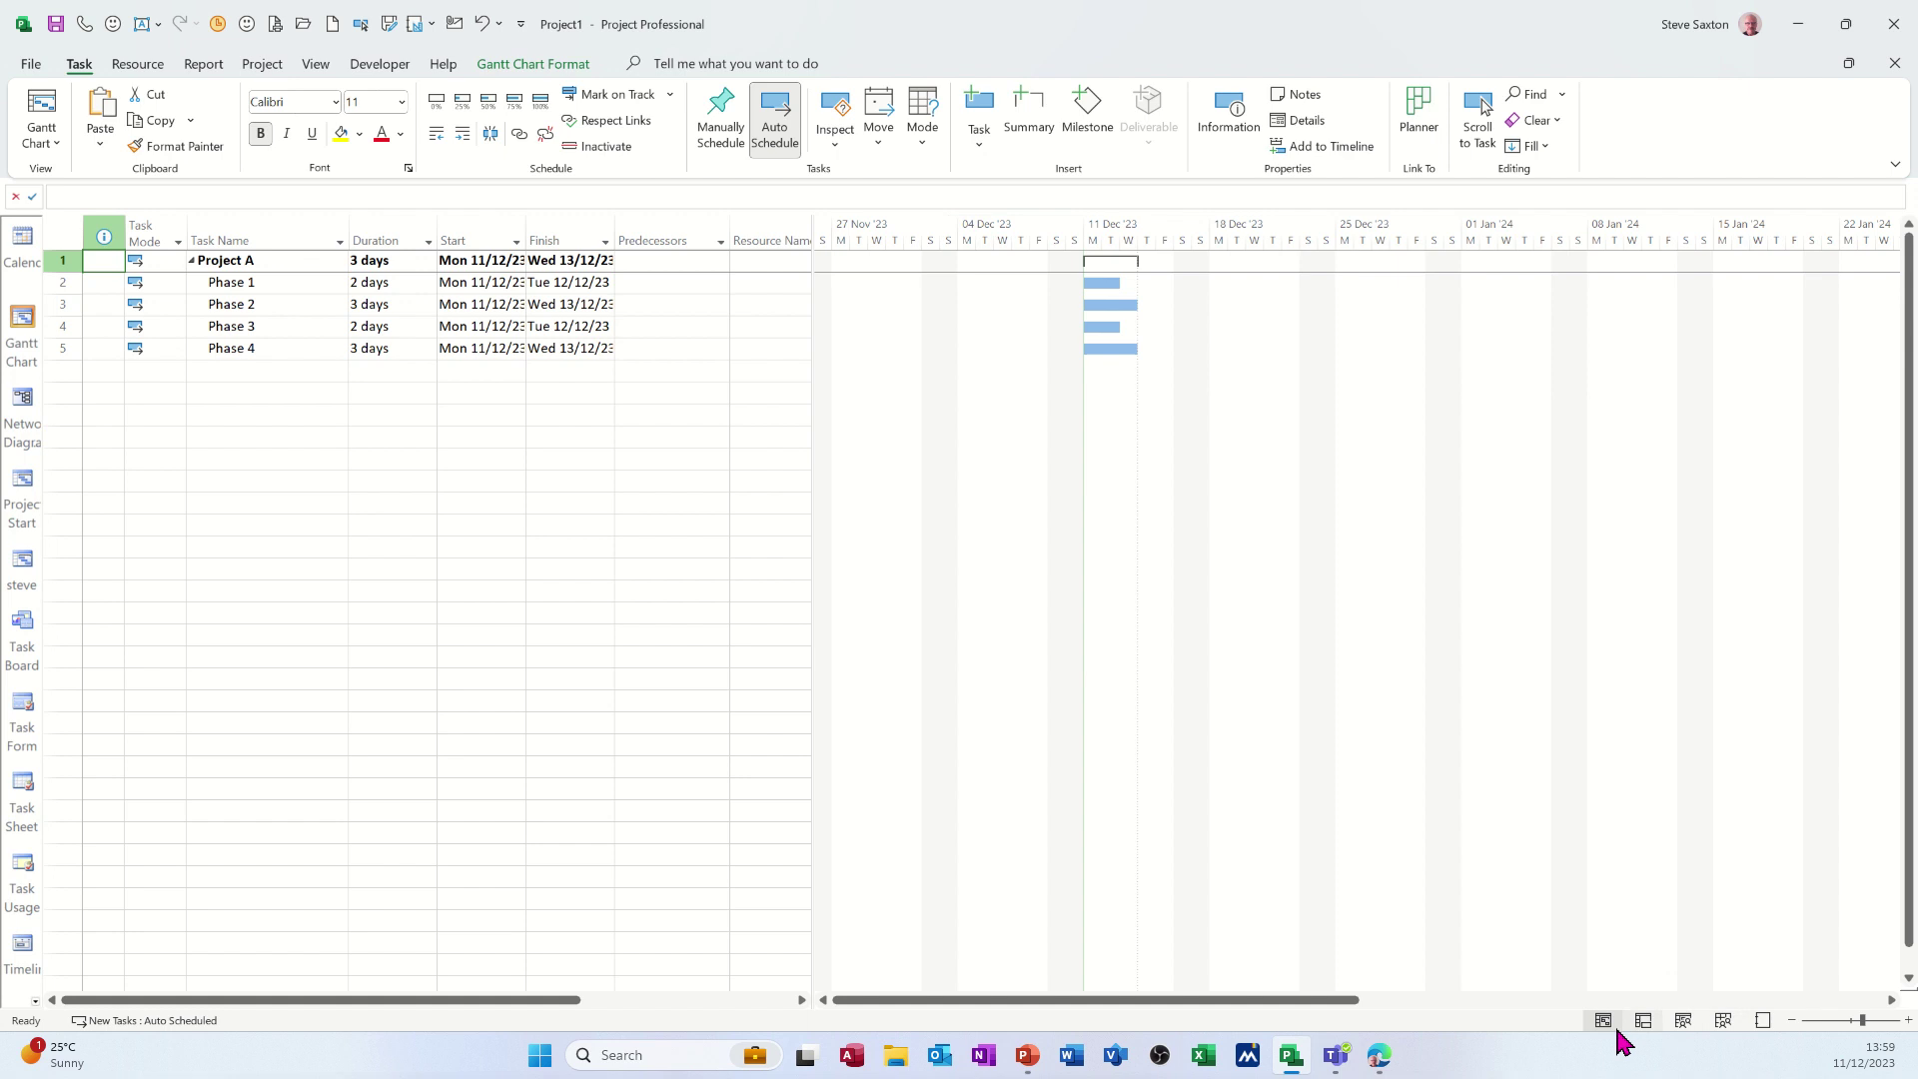
In Team Planner, assign Phases 1, 2, 3 and 4 to the first, second, third and fourth resources
{"action": "left_click", "coordinate": [1684, 1019]}
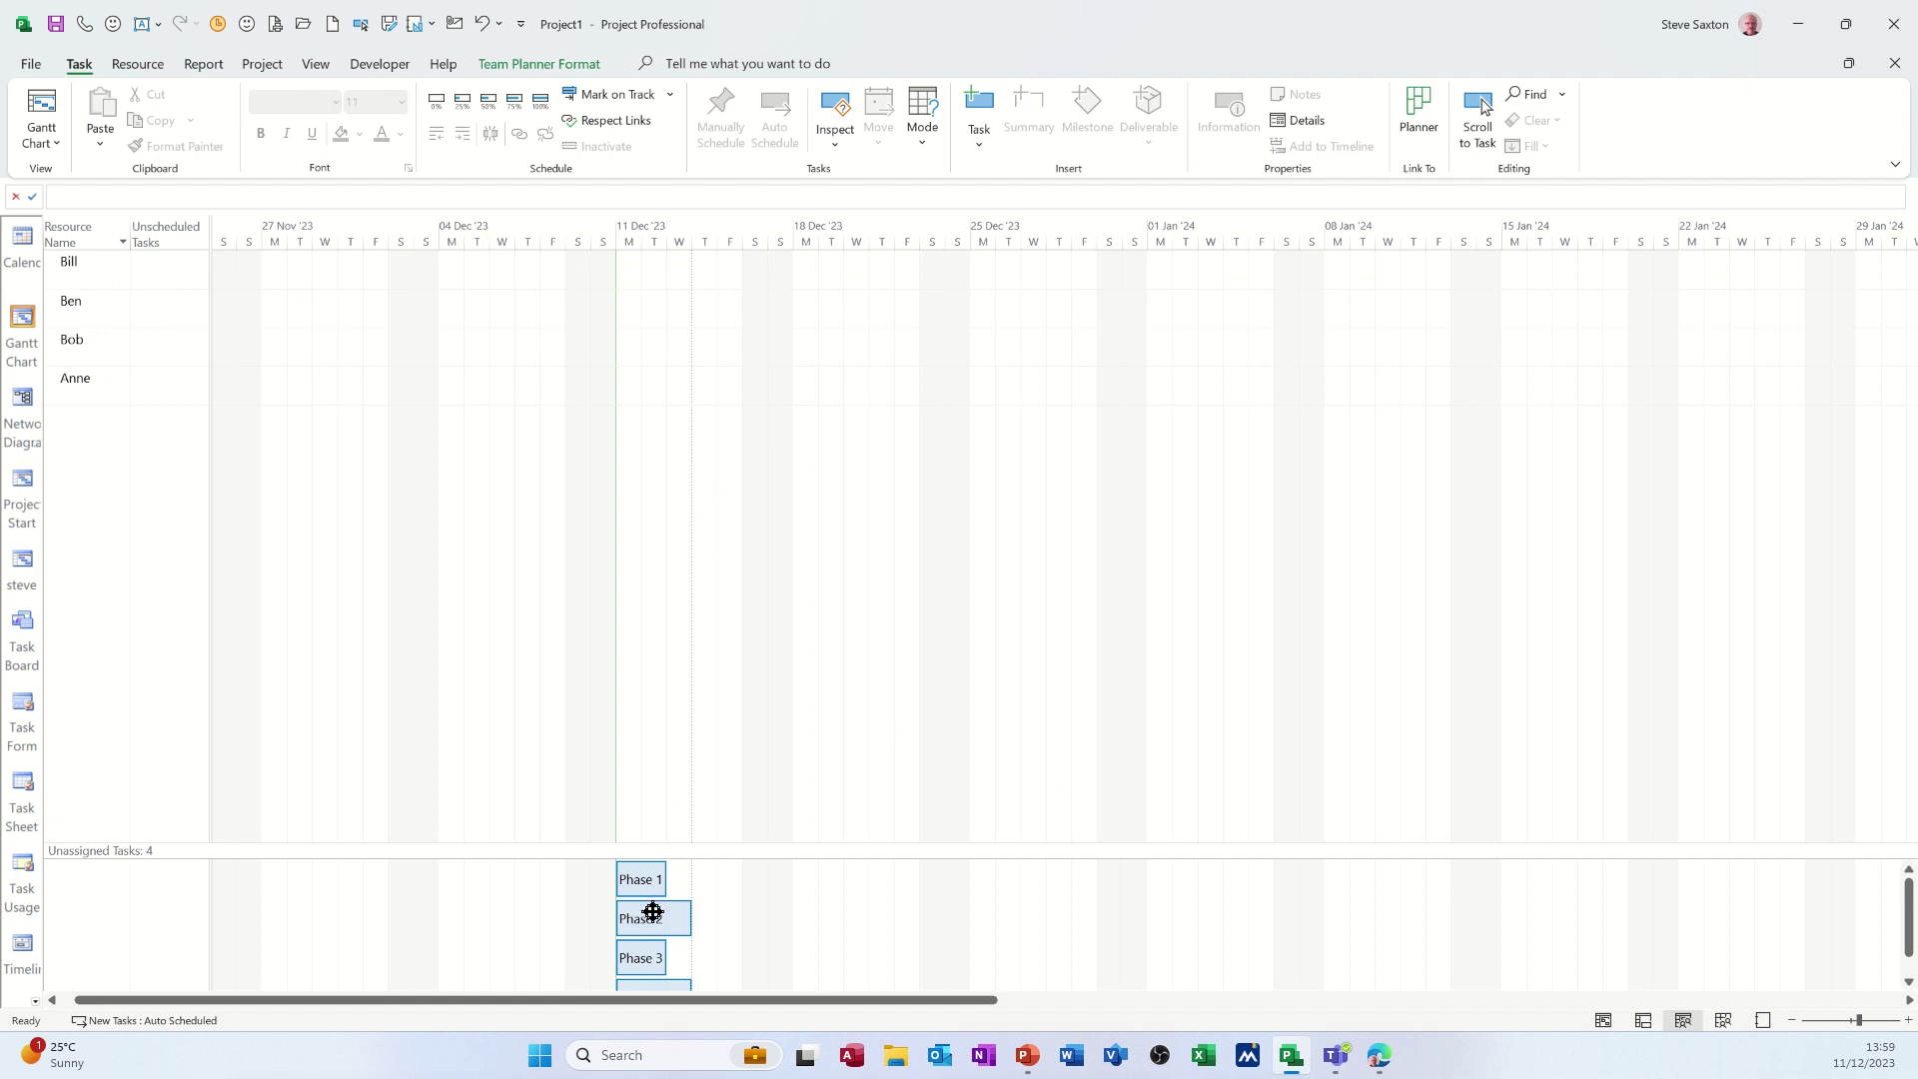
{"action": "left_click_drag", "start_coordinate": [645, 883], "coordinate": [651, 264]}
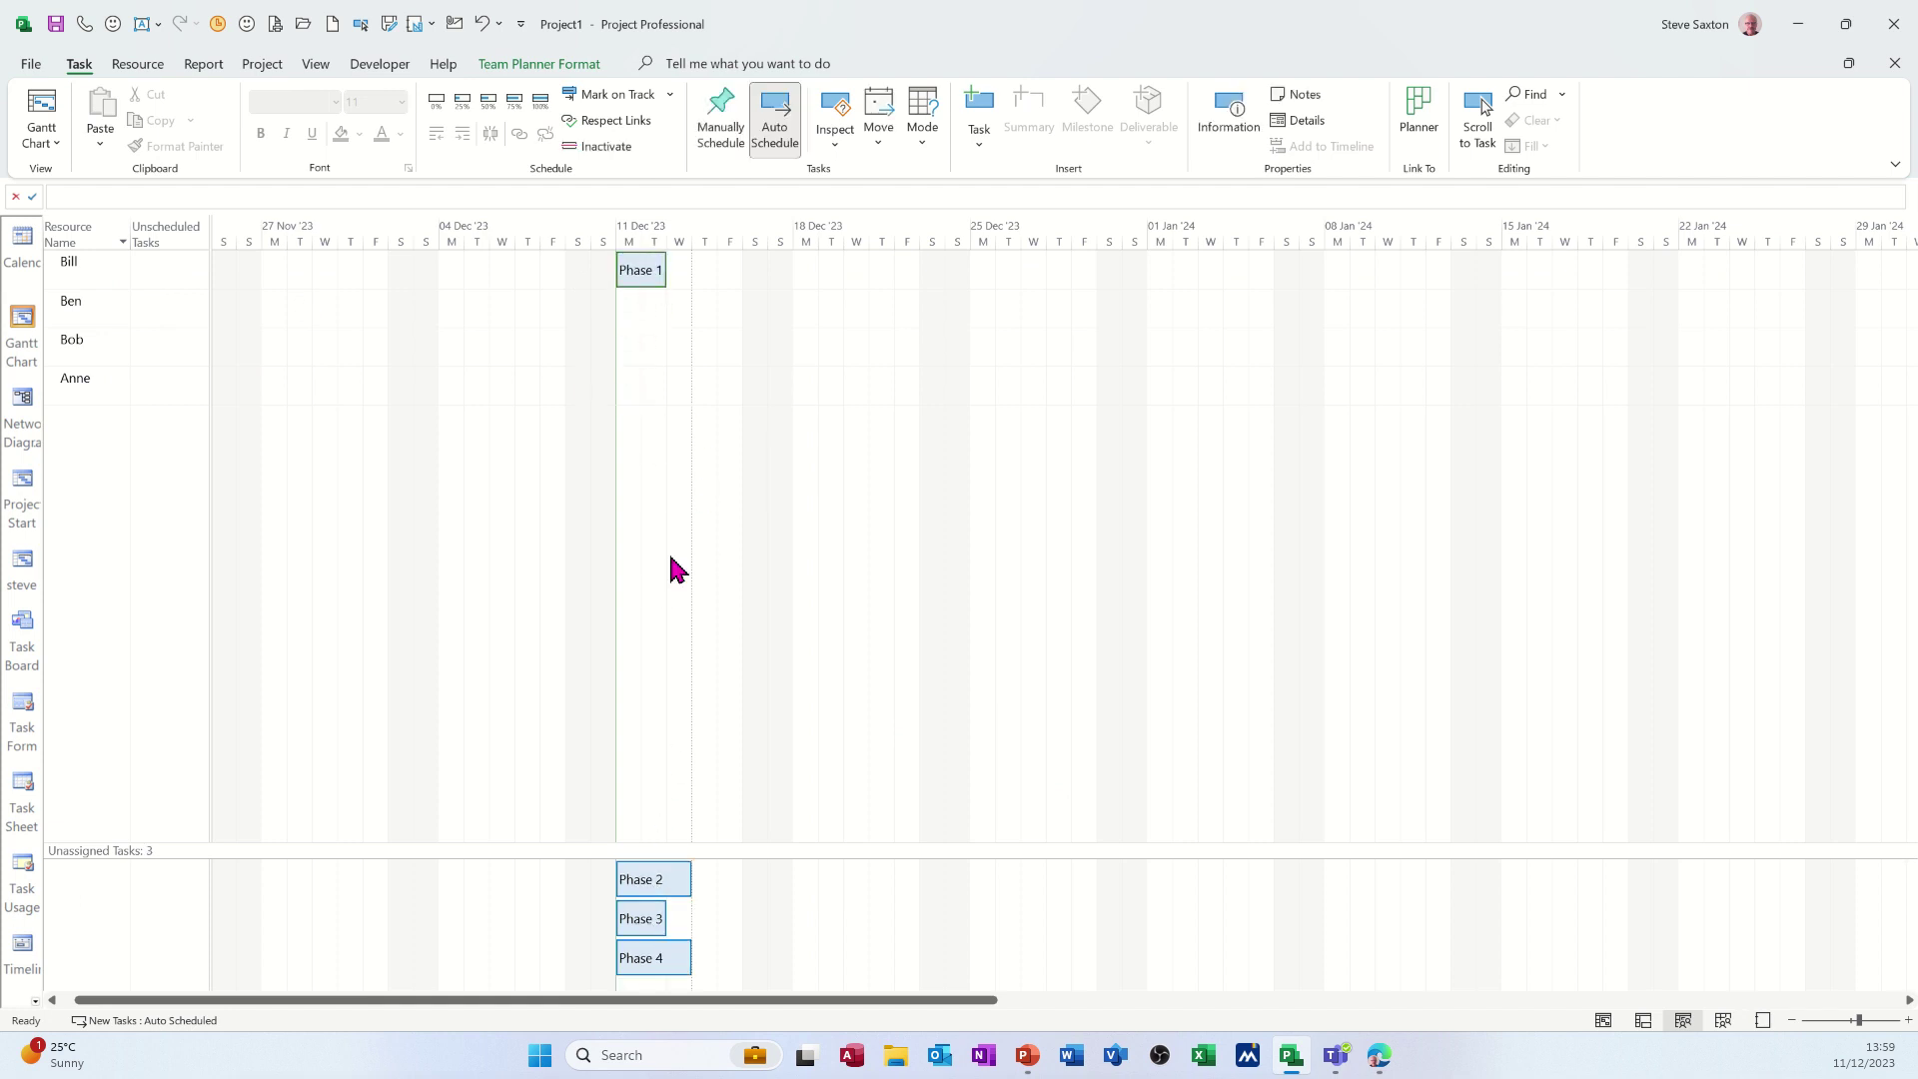
{"action": "left_click_drag", "start_coordinate": [648, 879], "coordinate": [654, 312]}
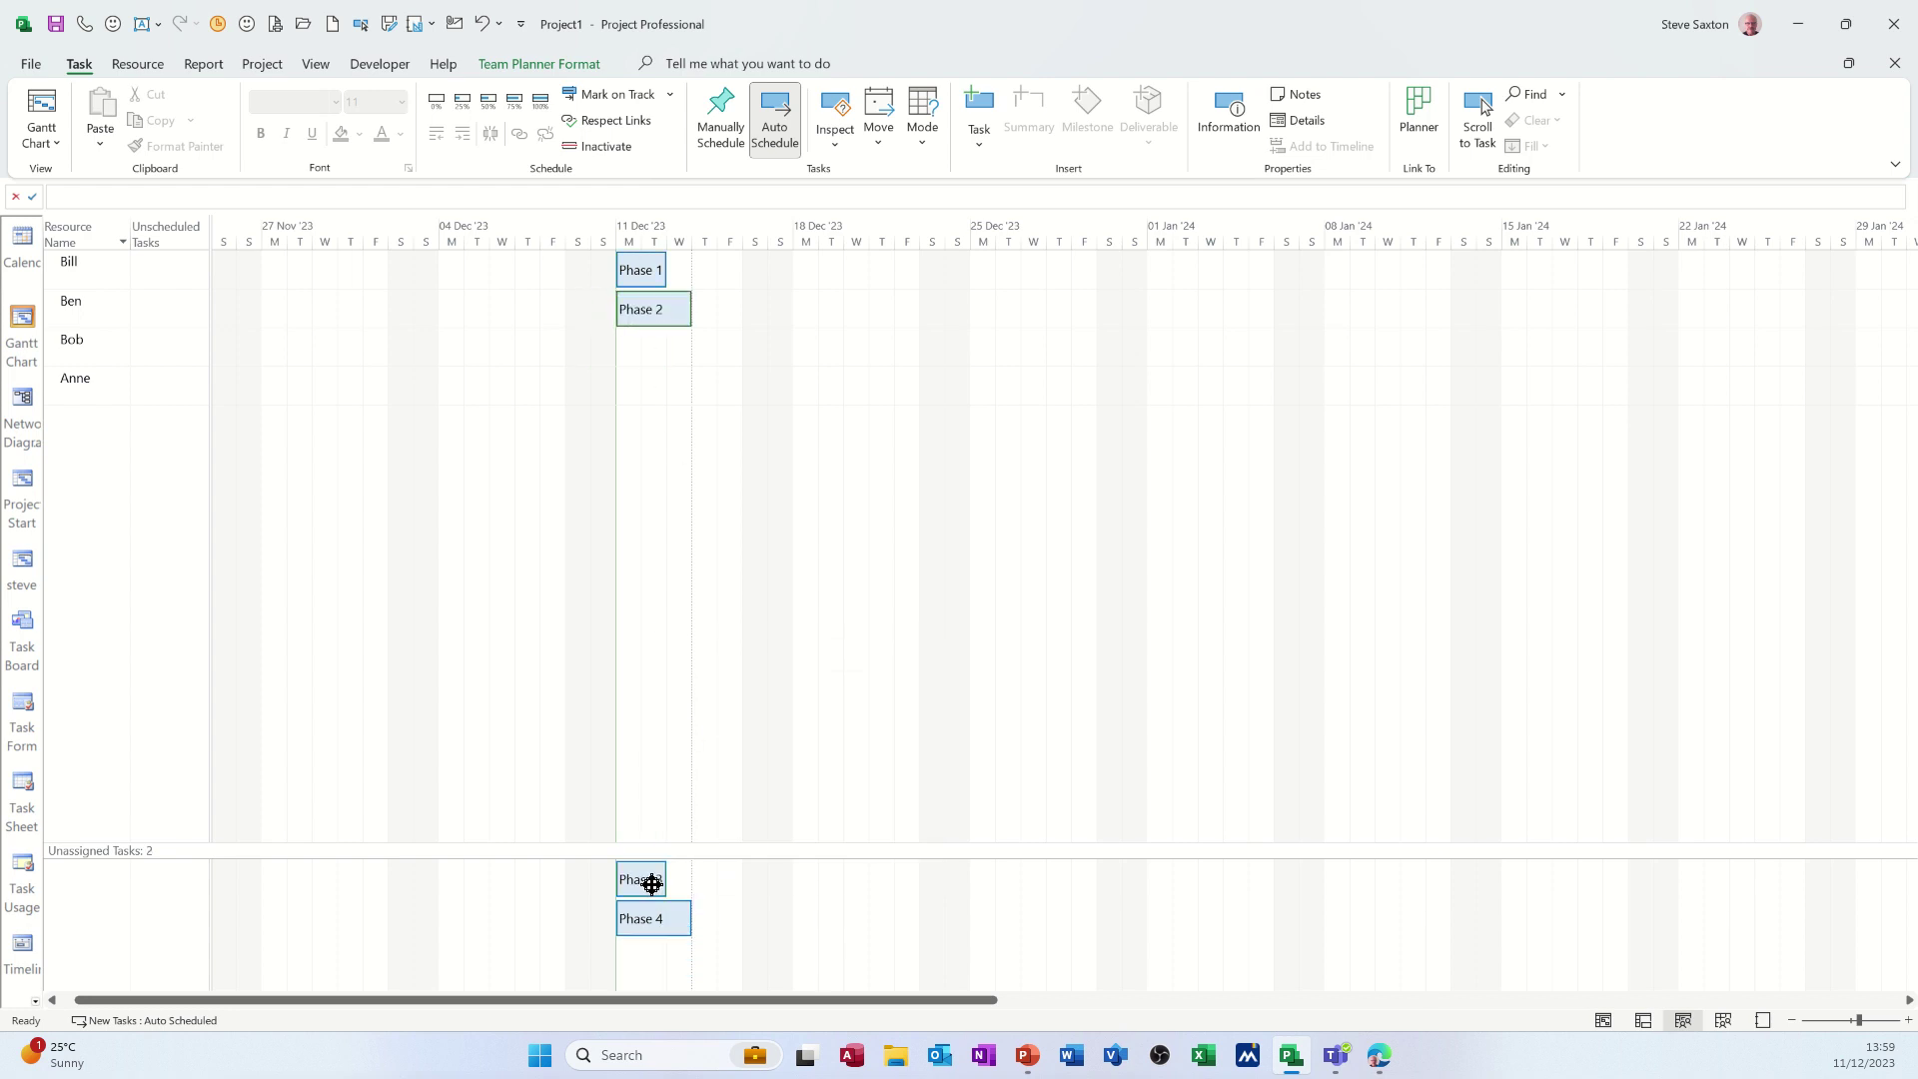
{"action": "left_click_drag", "start_coordinate": [646, 878], "coordinate": [649, 339]}
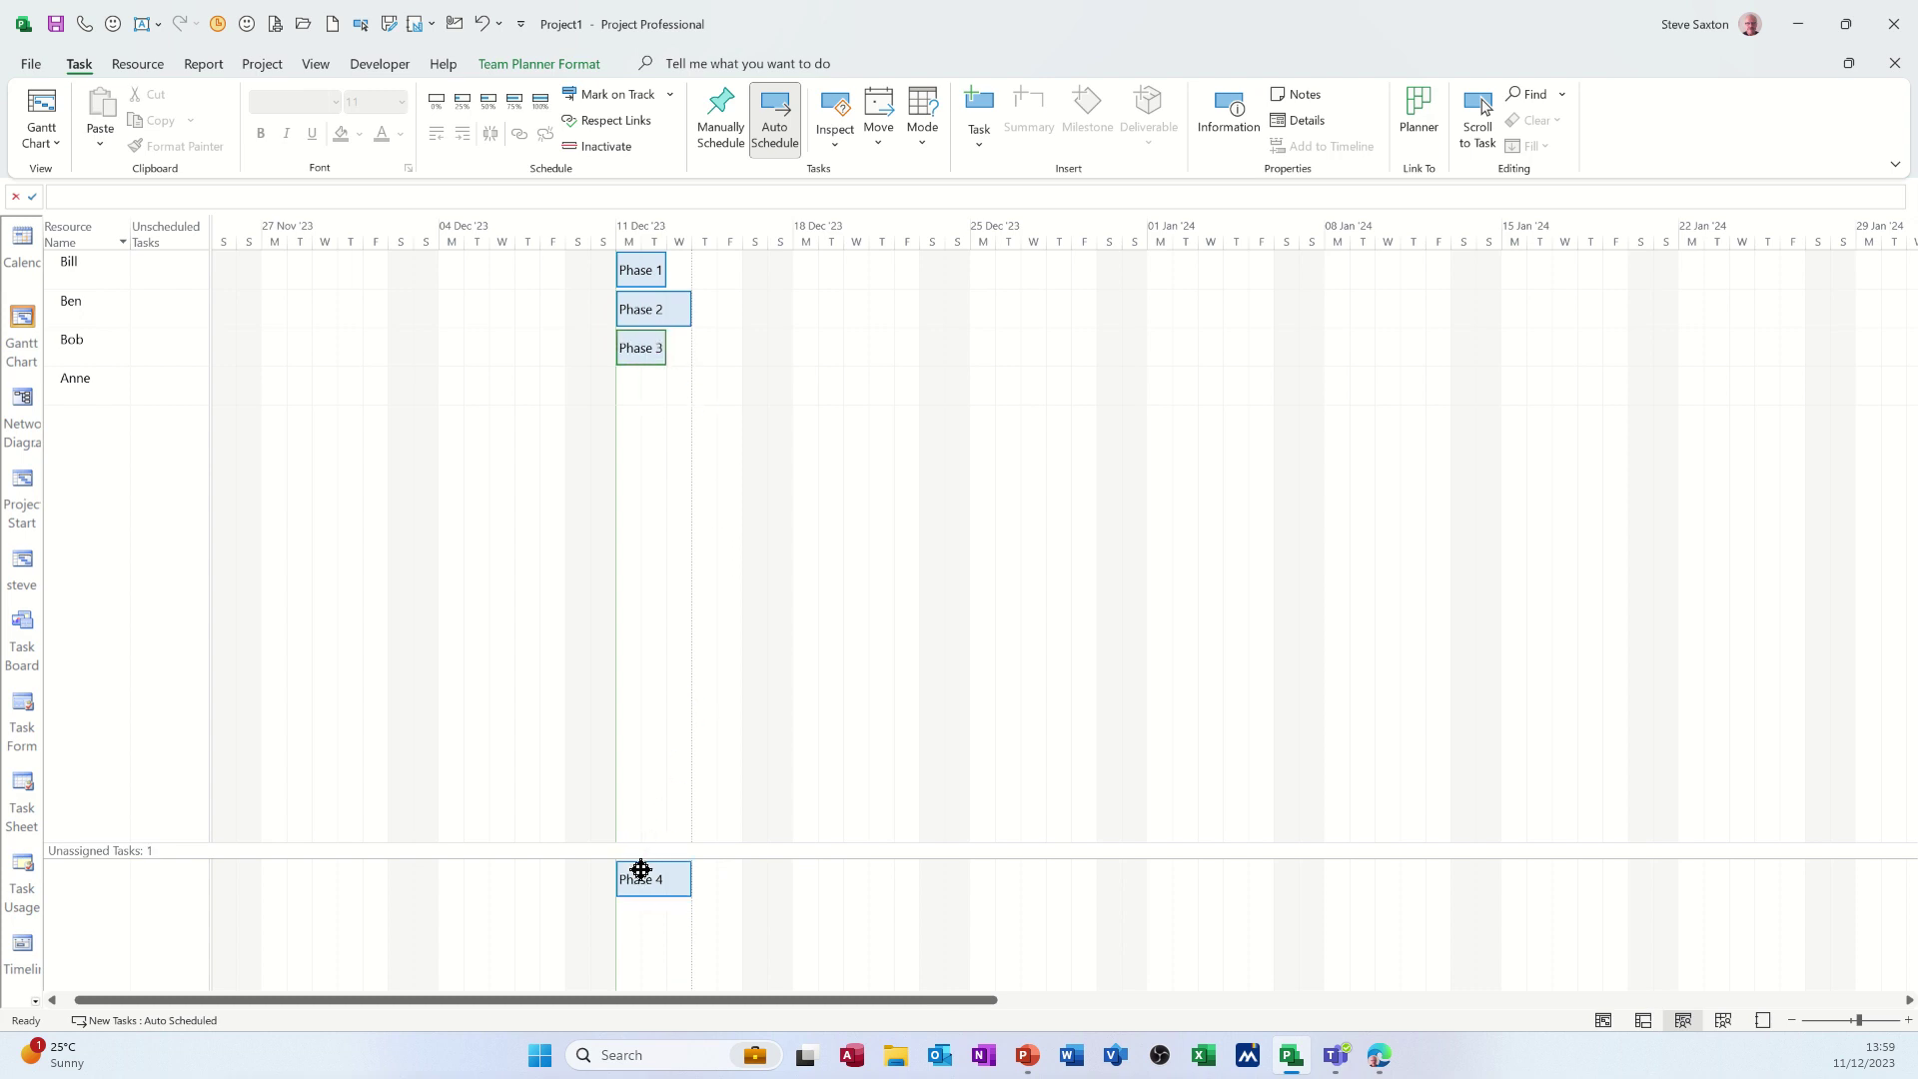
{"action": "left_click_drag", "start_coordinate": [639, 875], "coordinate": [640, 395]}
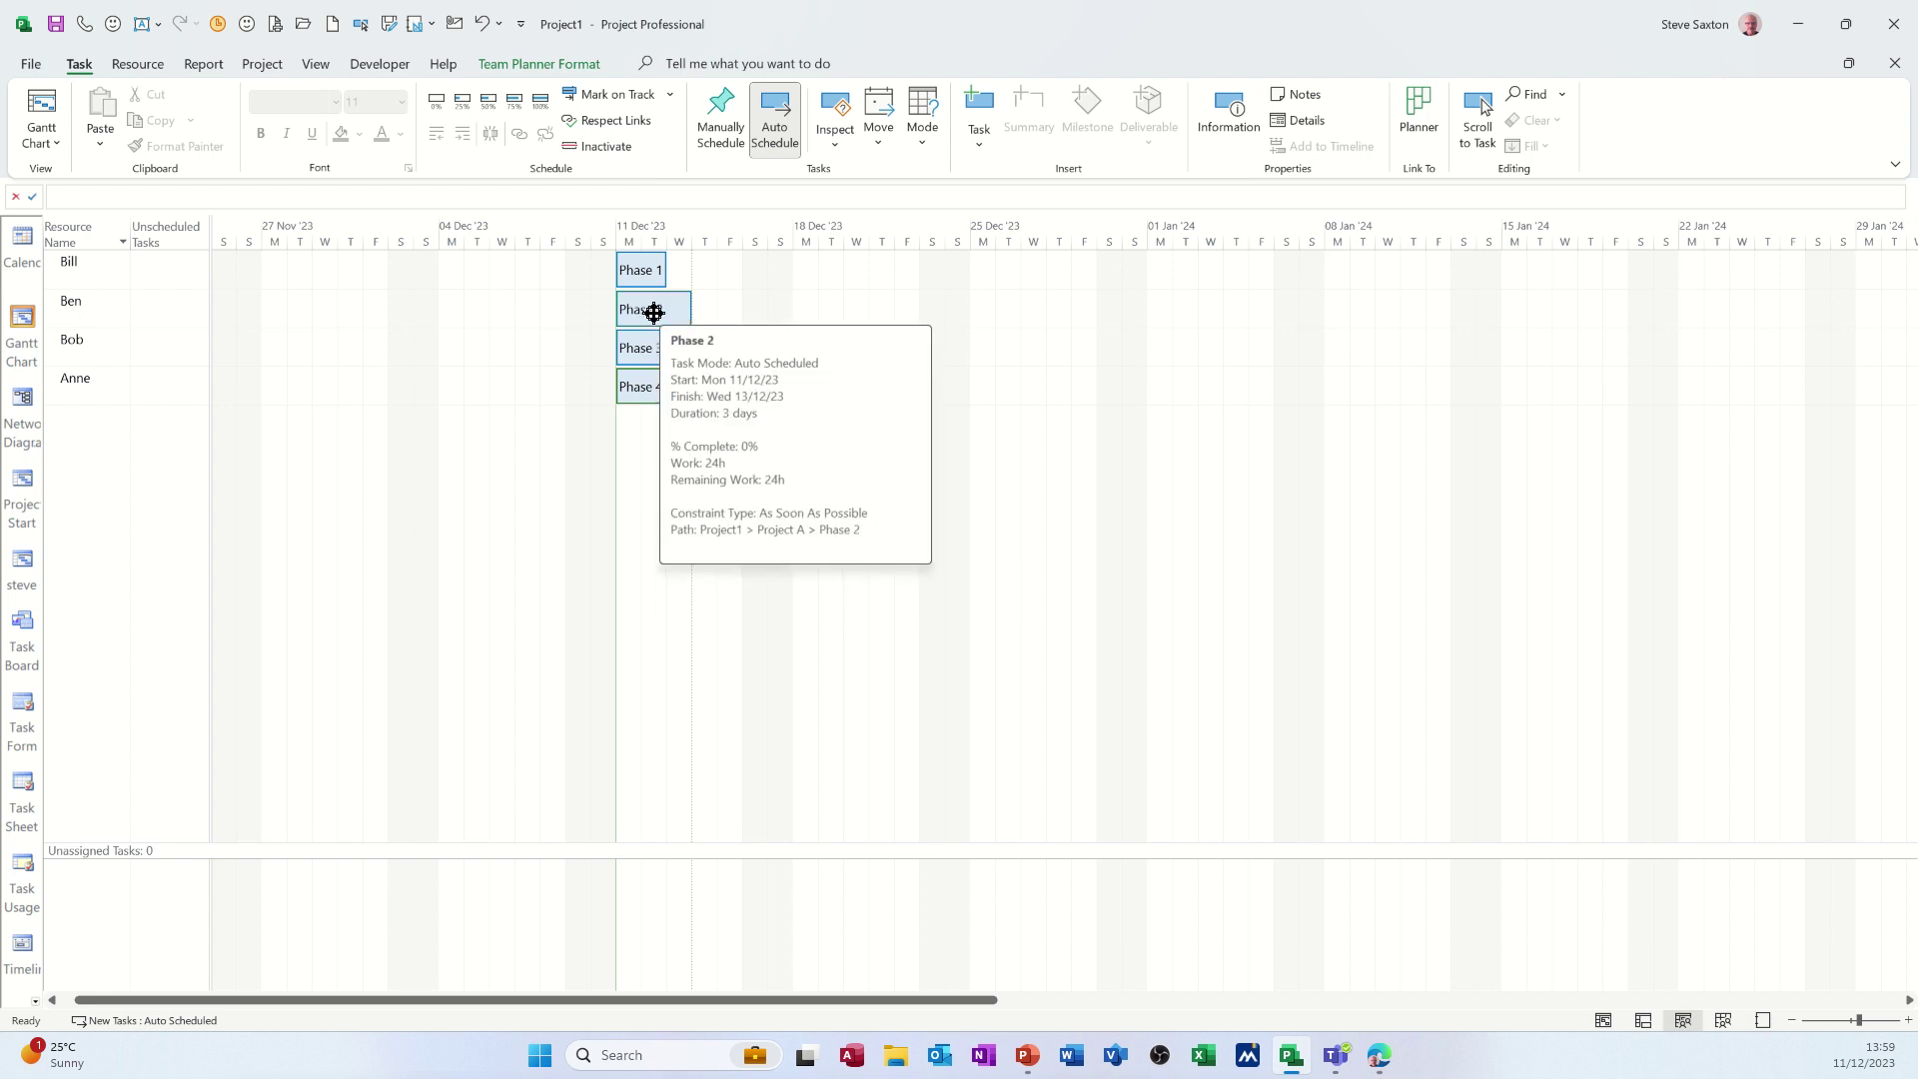
Move Phase 2 from the second resource's row into the first resource's row beside Phase 1
{"action": "left_click_drag", "start_coordinate": [654, 313], "coordinate": [650, 274]}
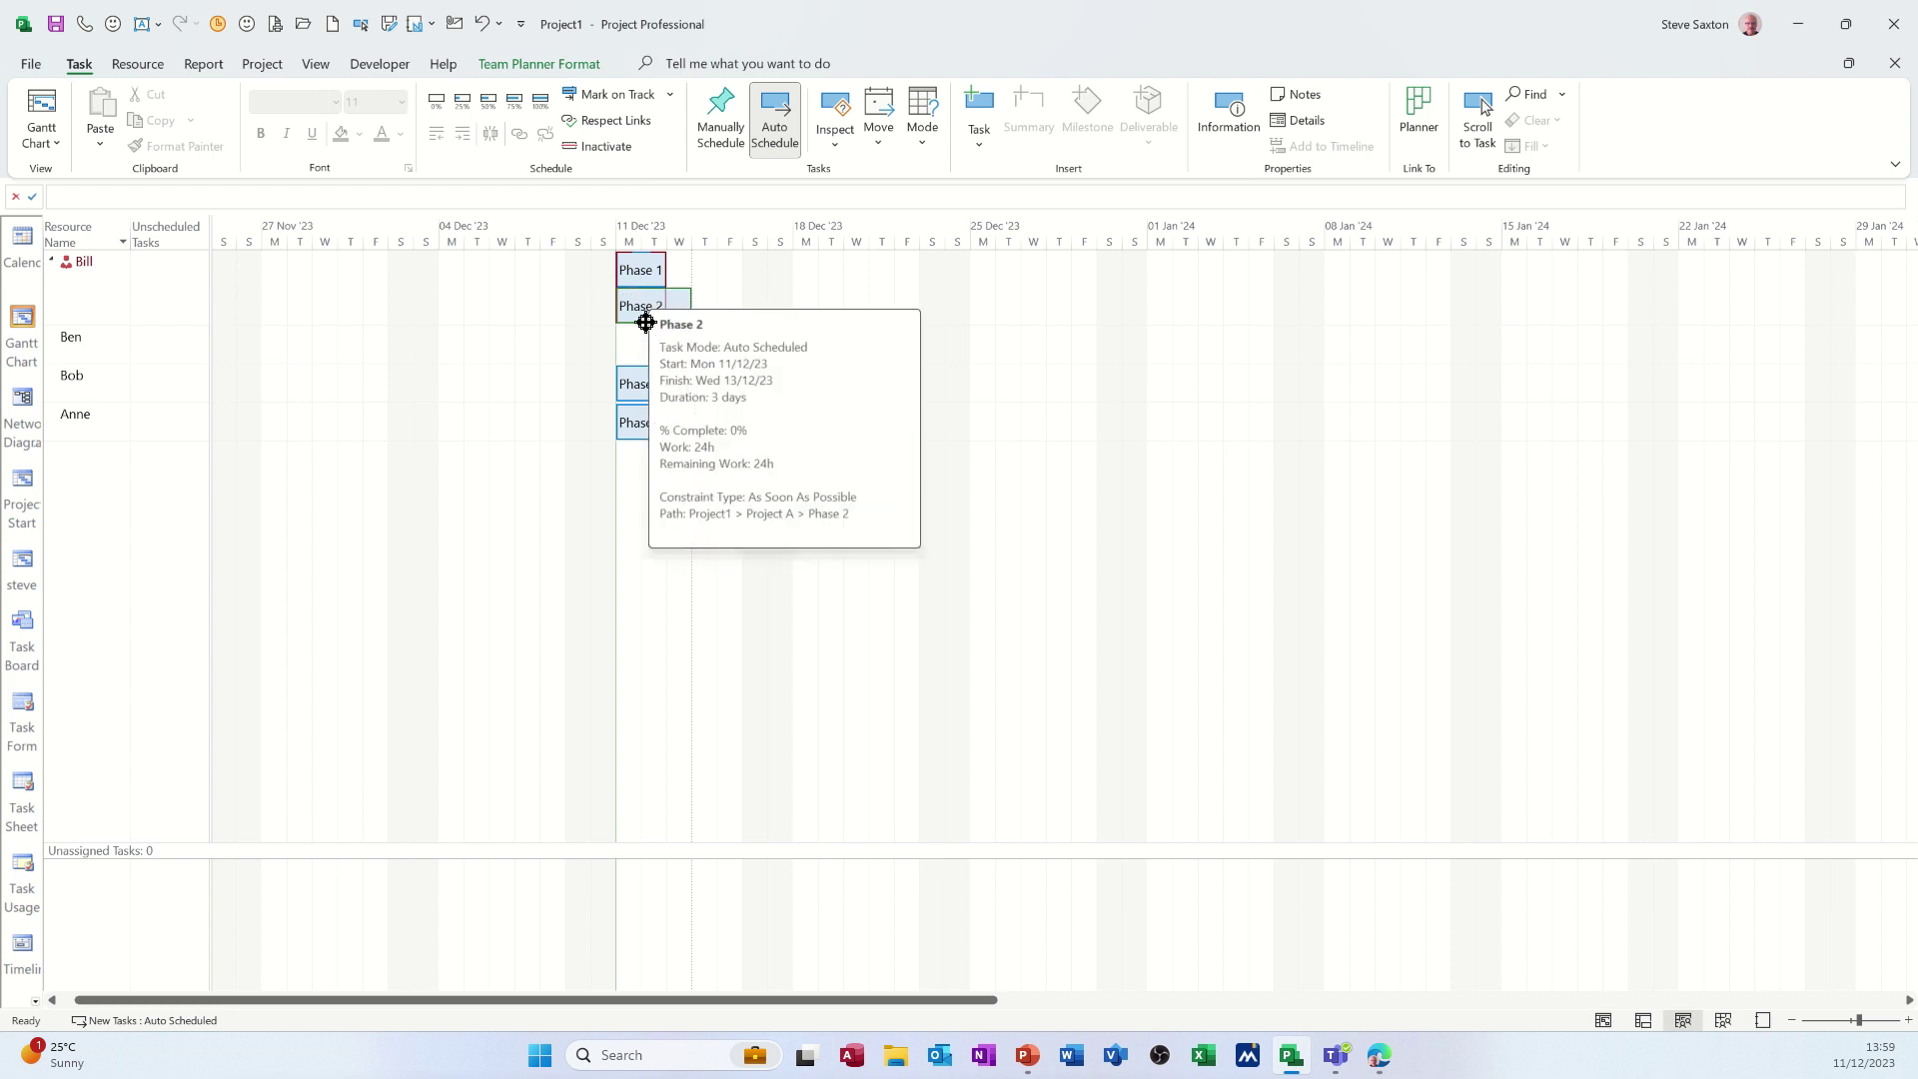
{"action": "mouse_move", "coordinate": [645, 309]}
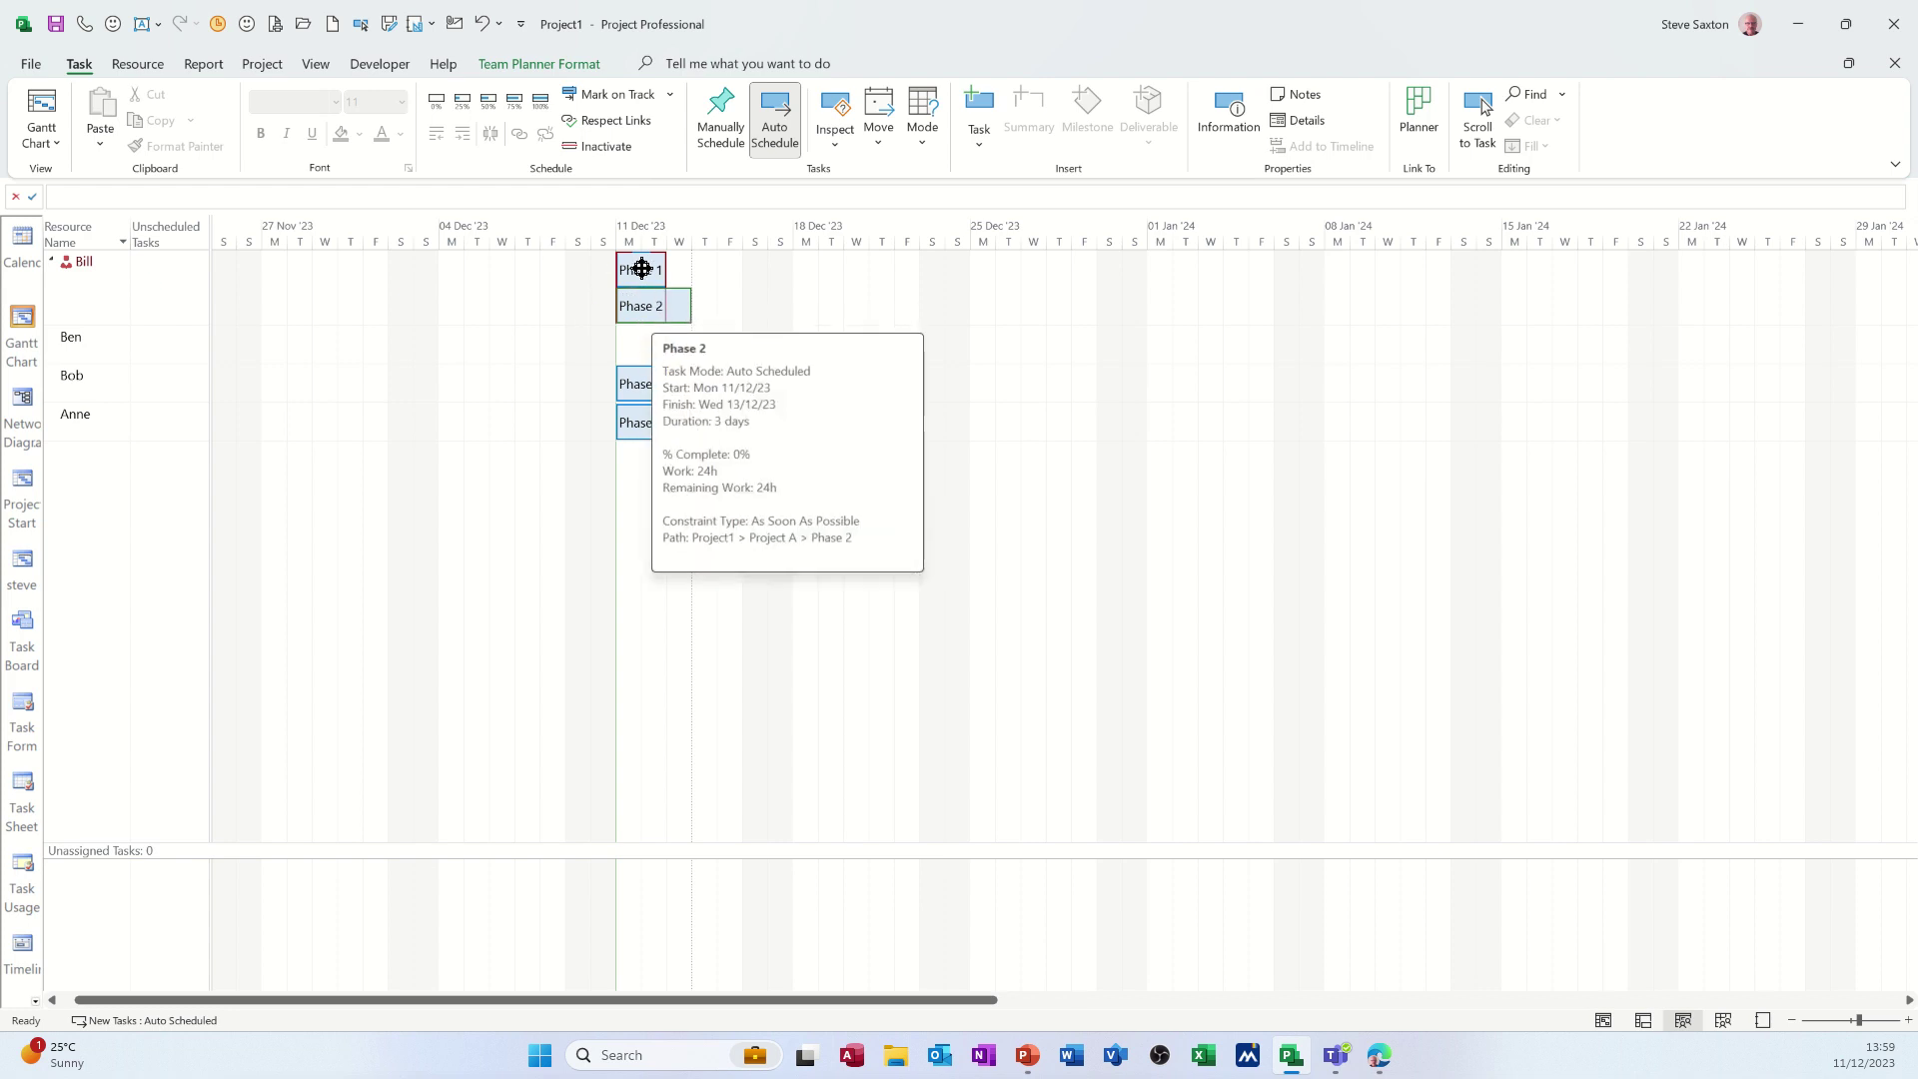
{"action": "mouse_move", "coordinate": [642, 270]}
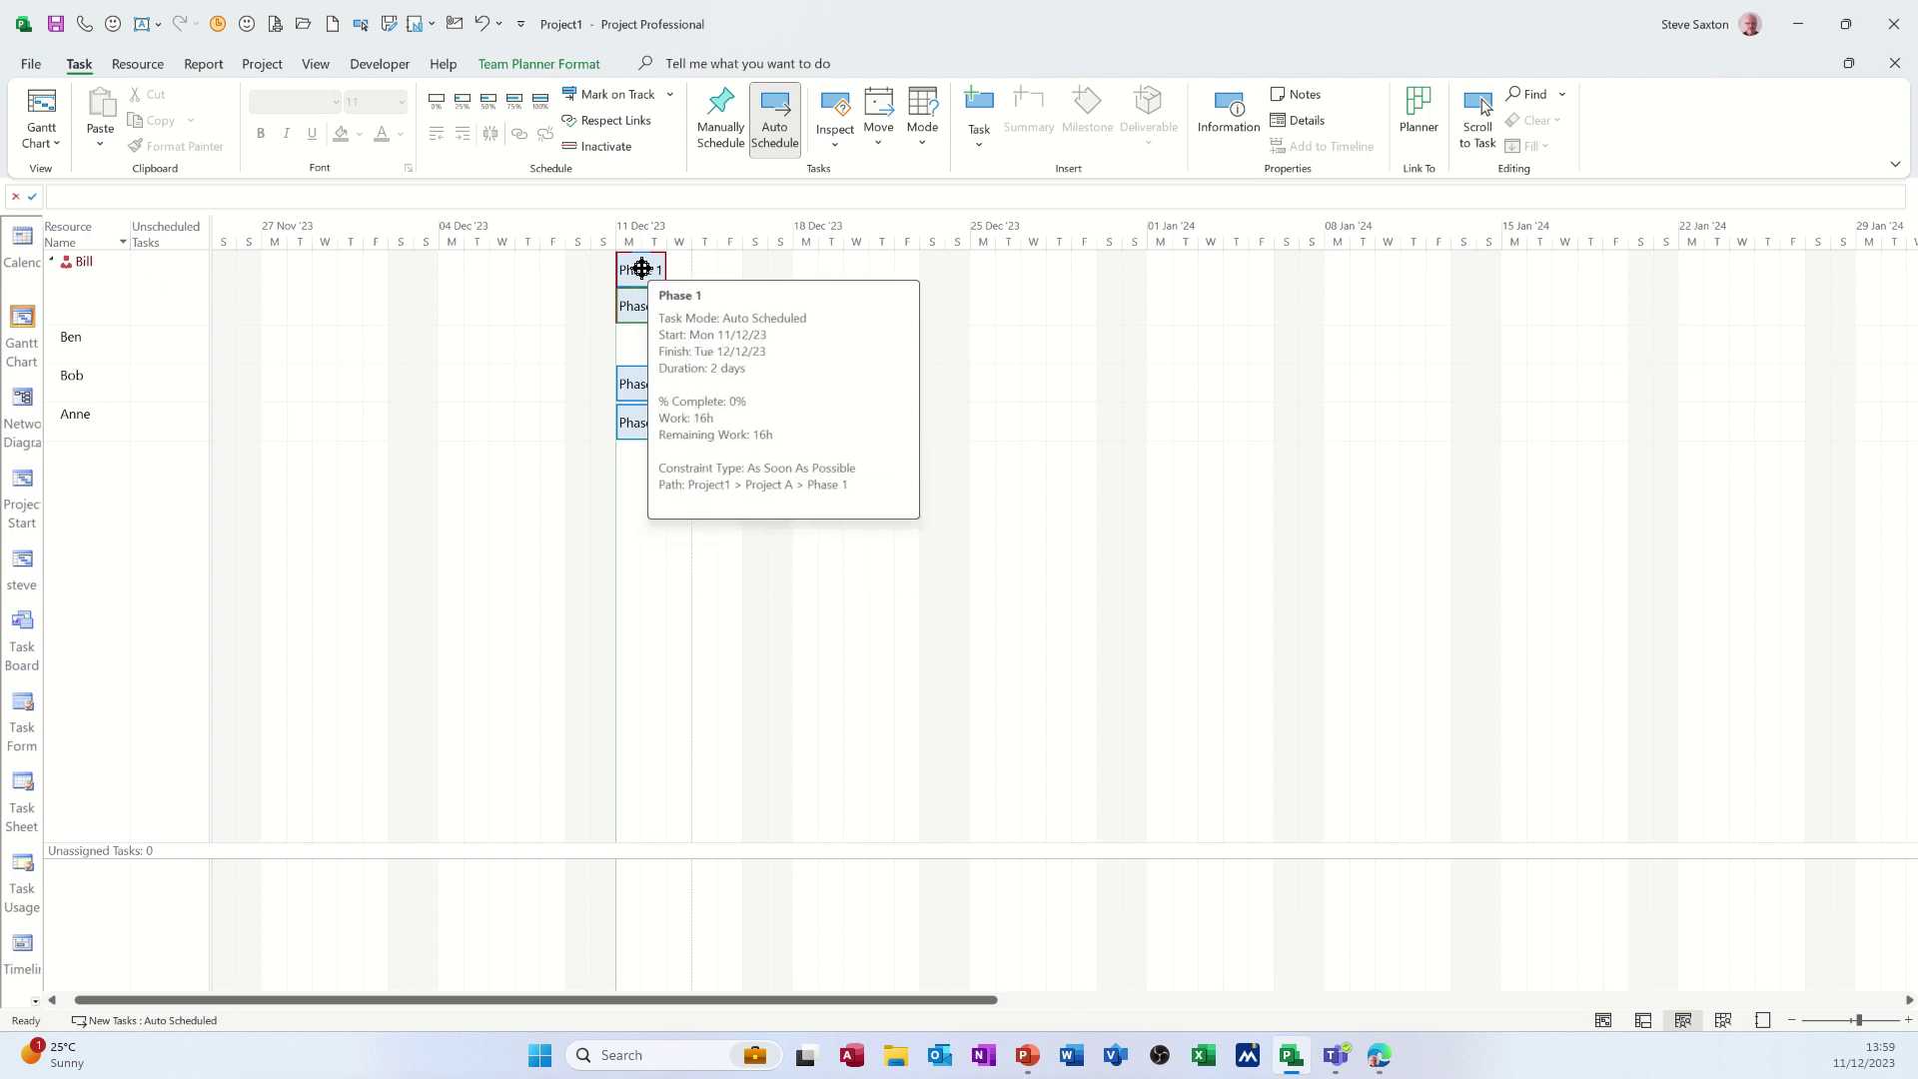
Change Phase 1's duration to 1 day in its task details
{"action": "double_click", "coordinate": [641, 270]}
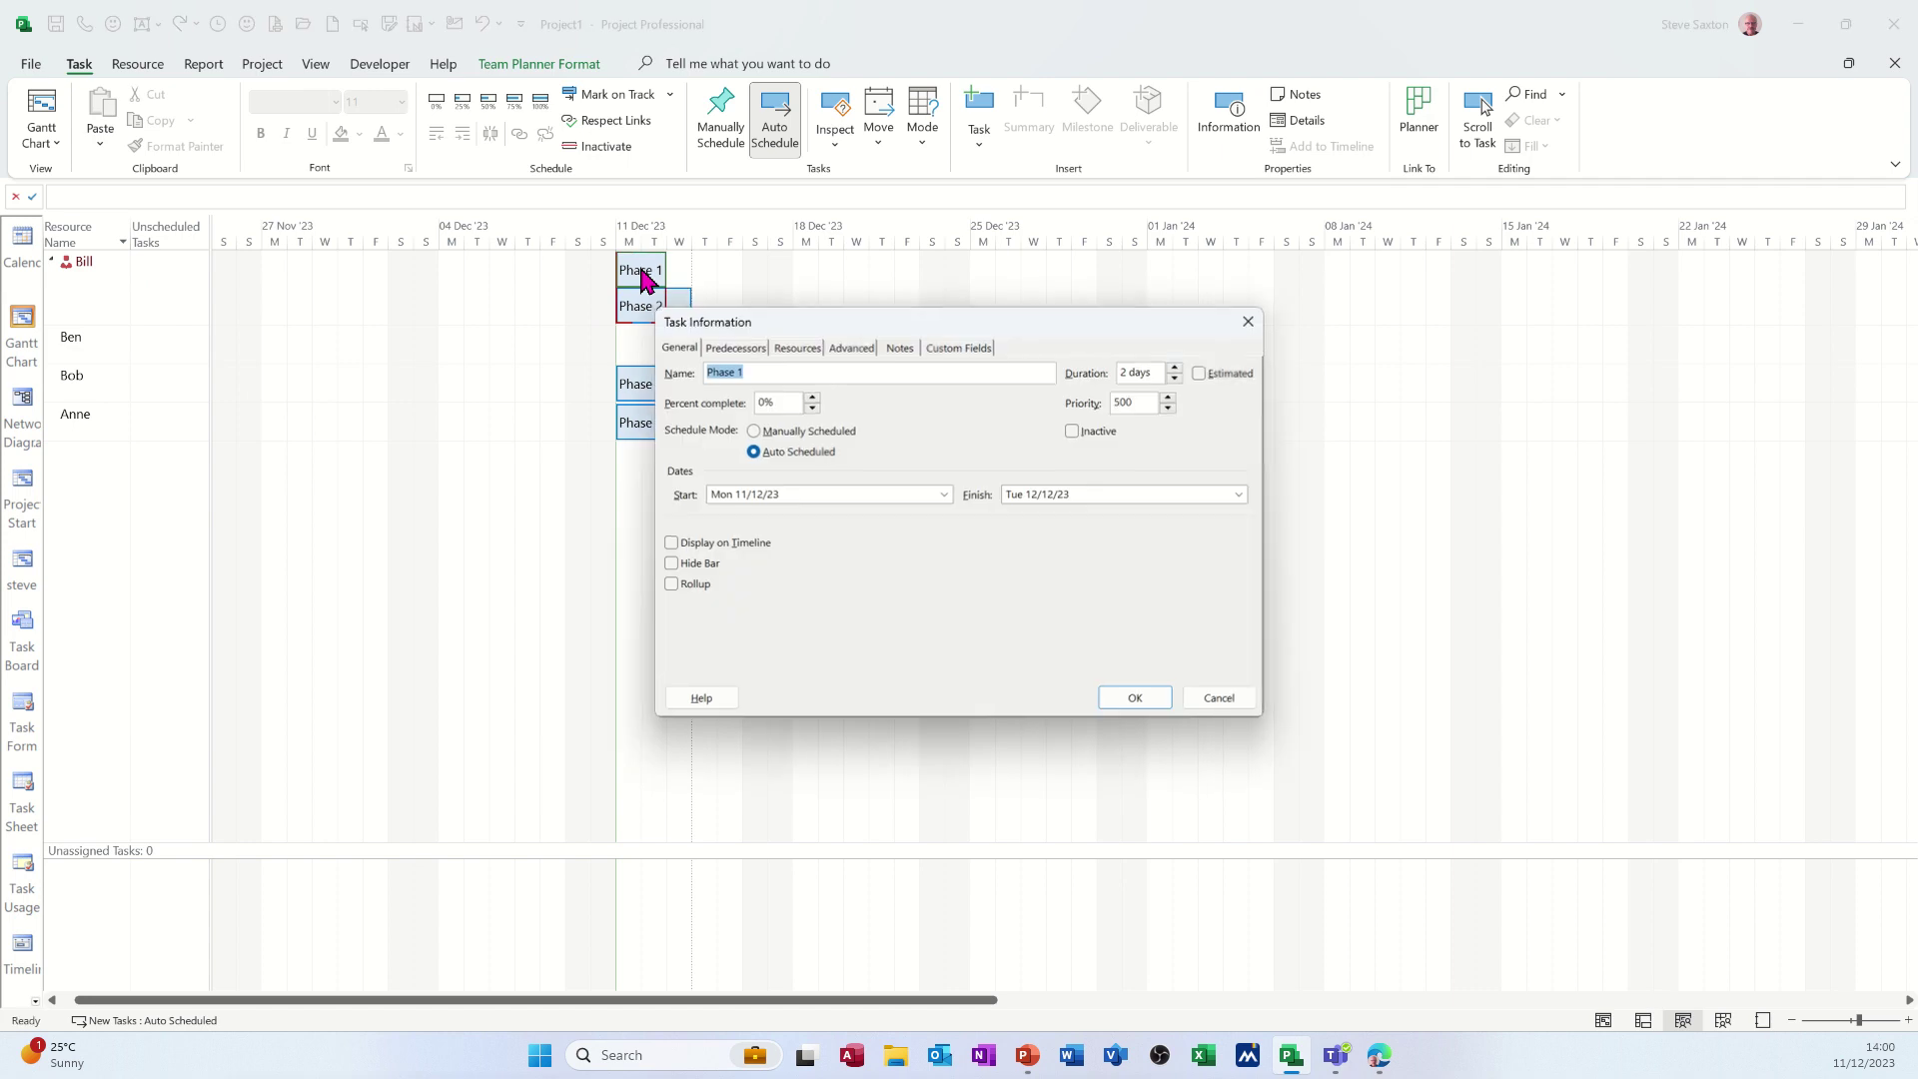
{"action": "left_click", "coordinate": [1125, 377]}
{"action": "key", "text": "BackSpace"}
{"action": "type", "text": "1"}
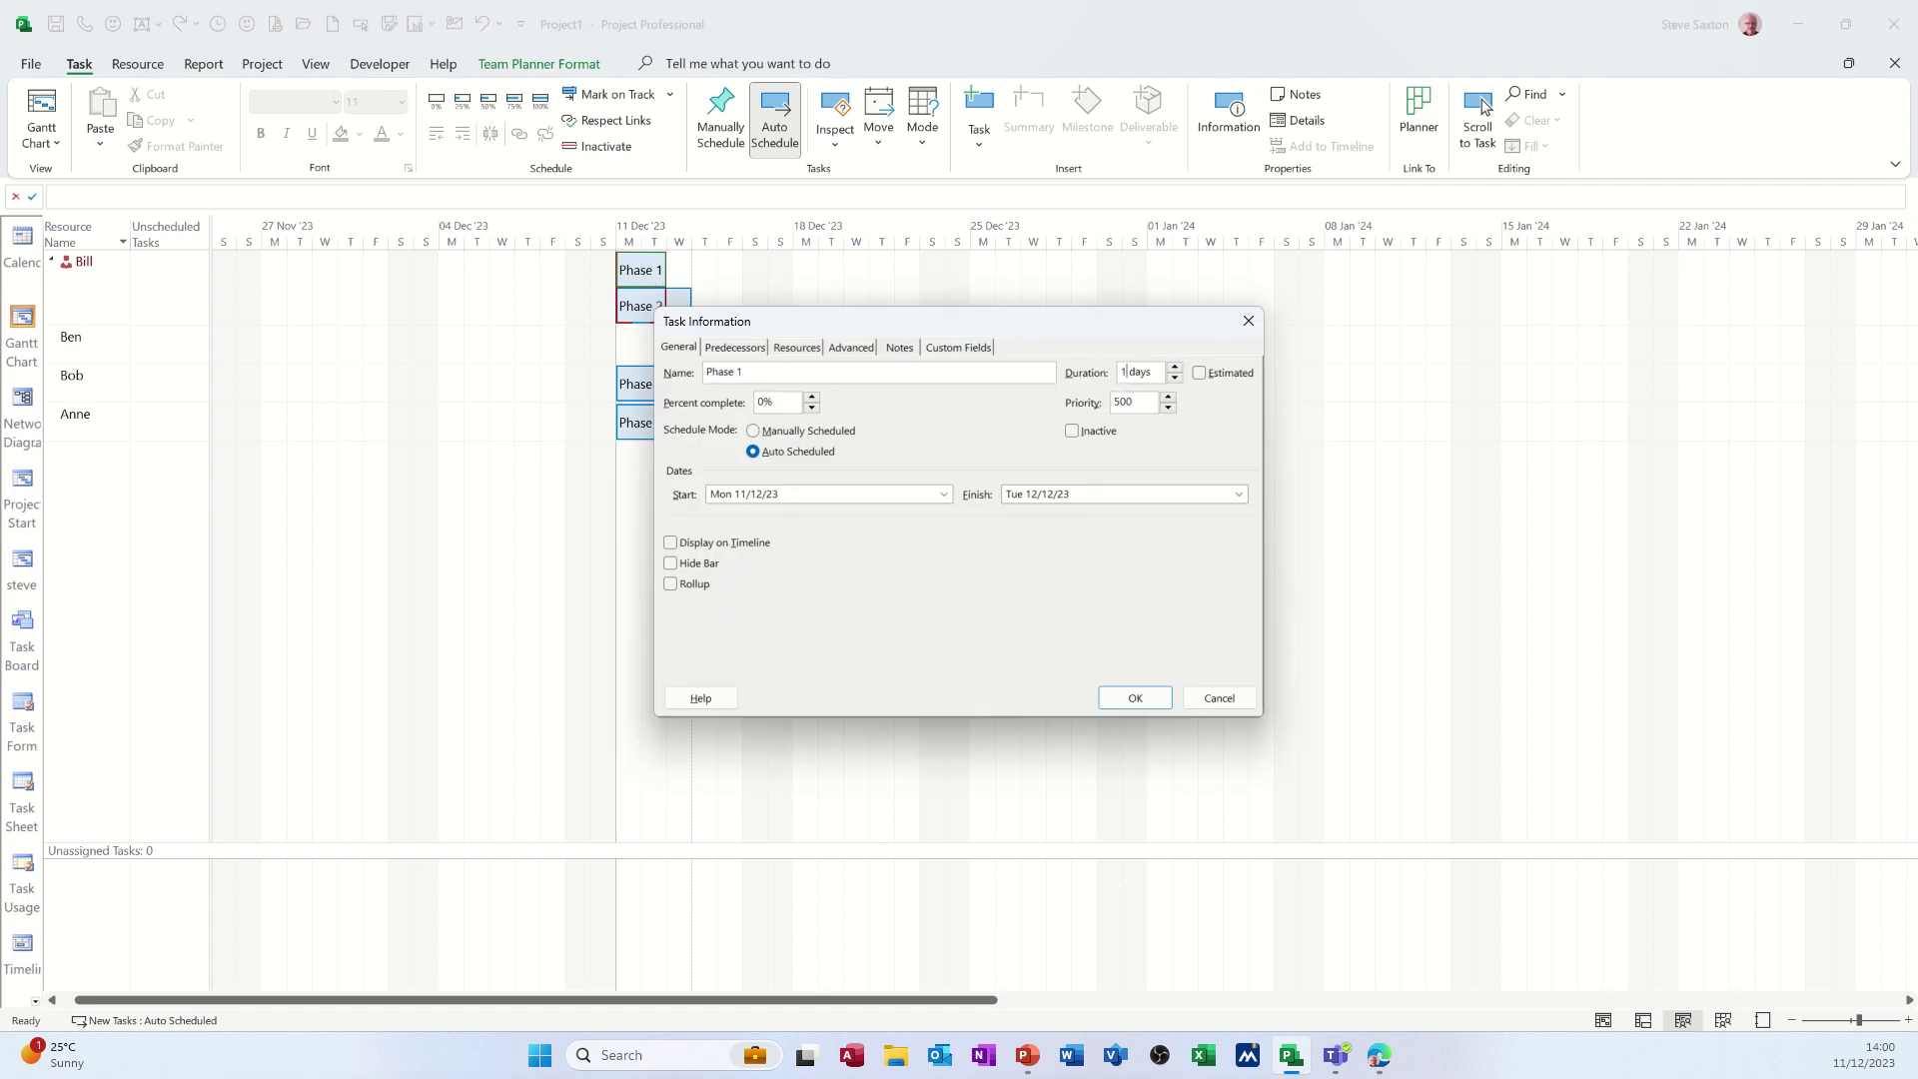
{"action": "left_click", "coordinate": [1126, 698]}
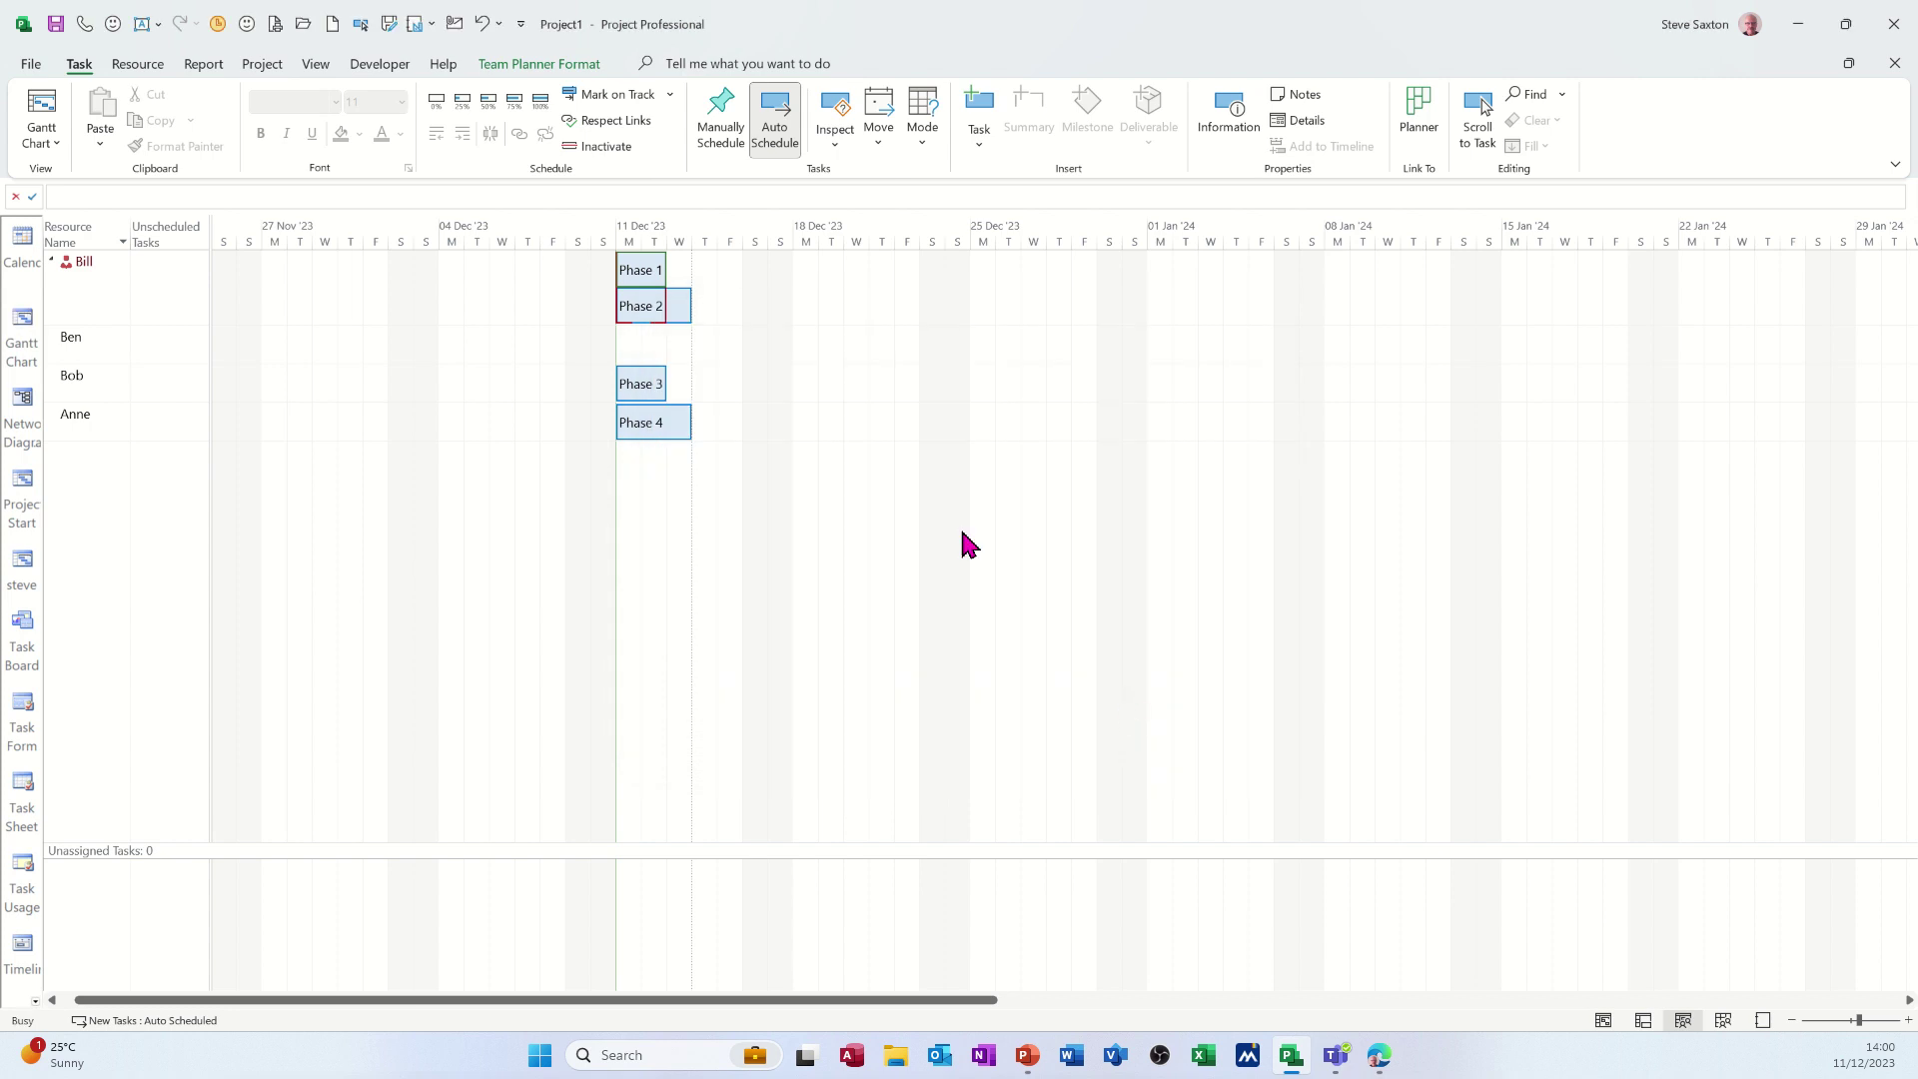
Change Phase 2's duration from 3 days to 2 days
{"action": "double_click", "coordinate": [672, 306]}
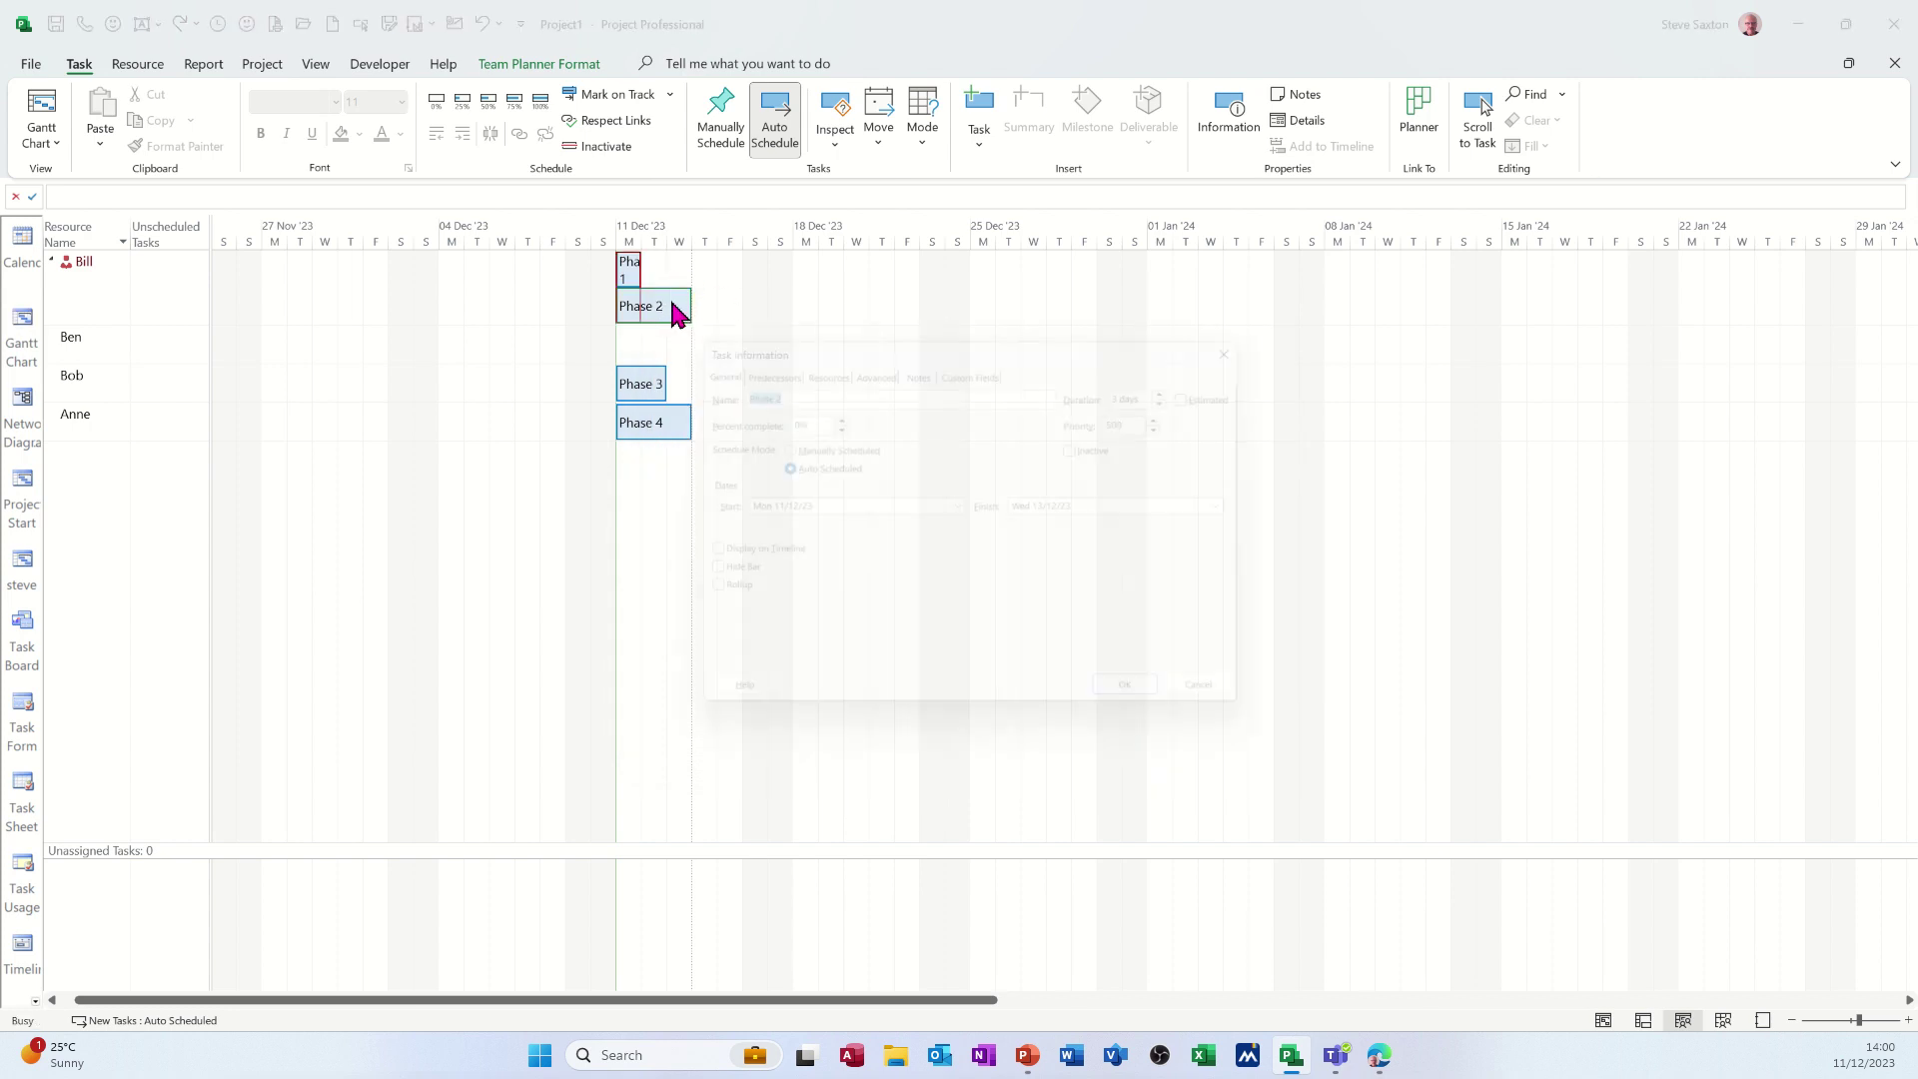
{"action": "left_click", "coordinate": [1125, 373]}
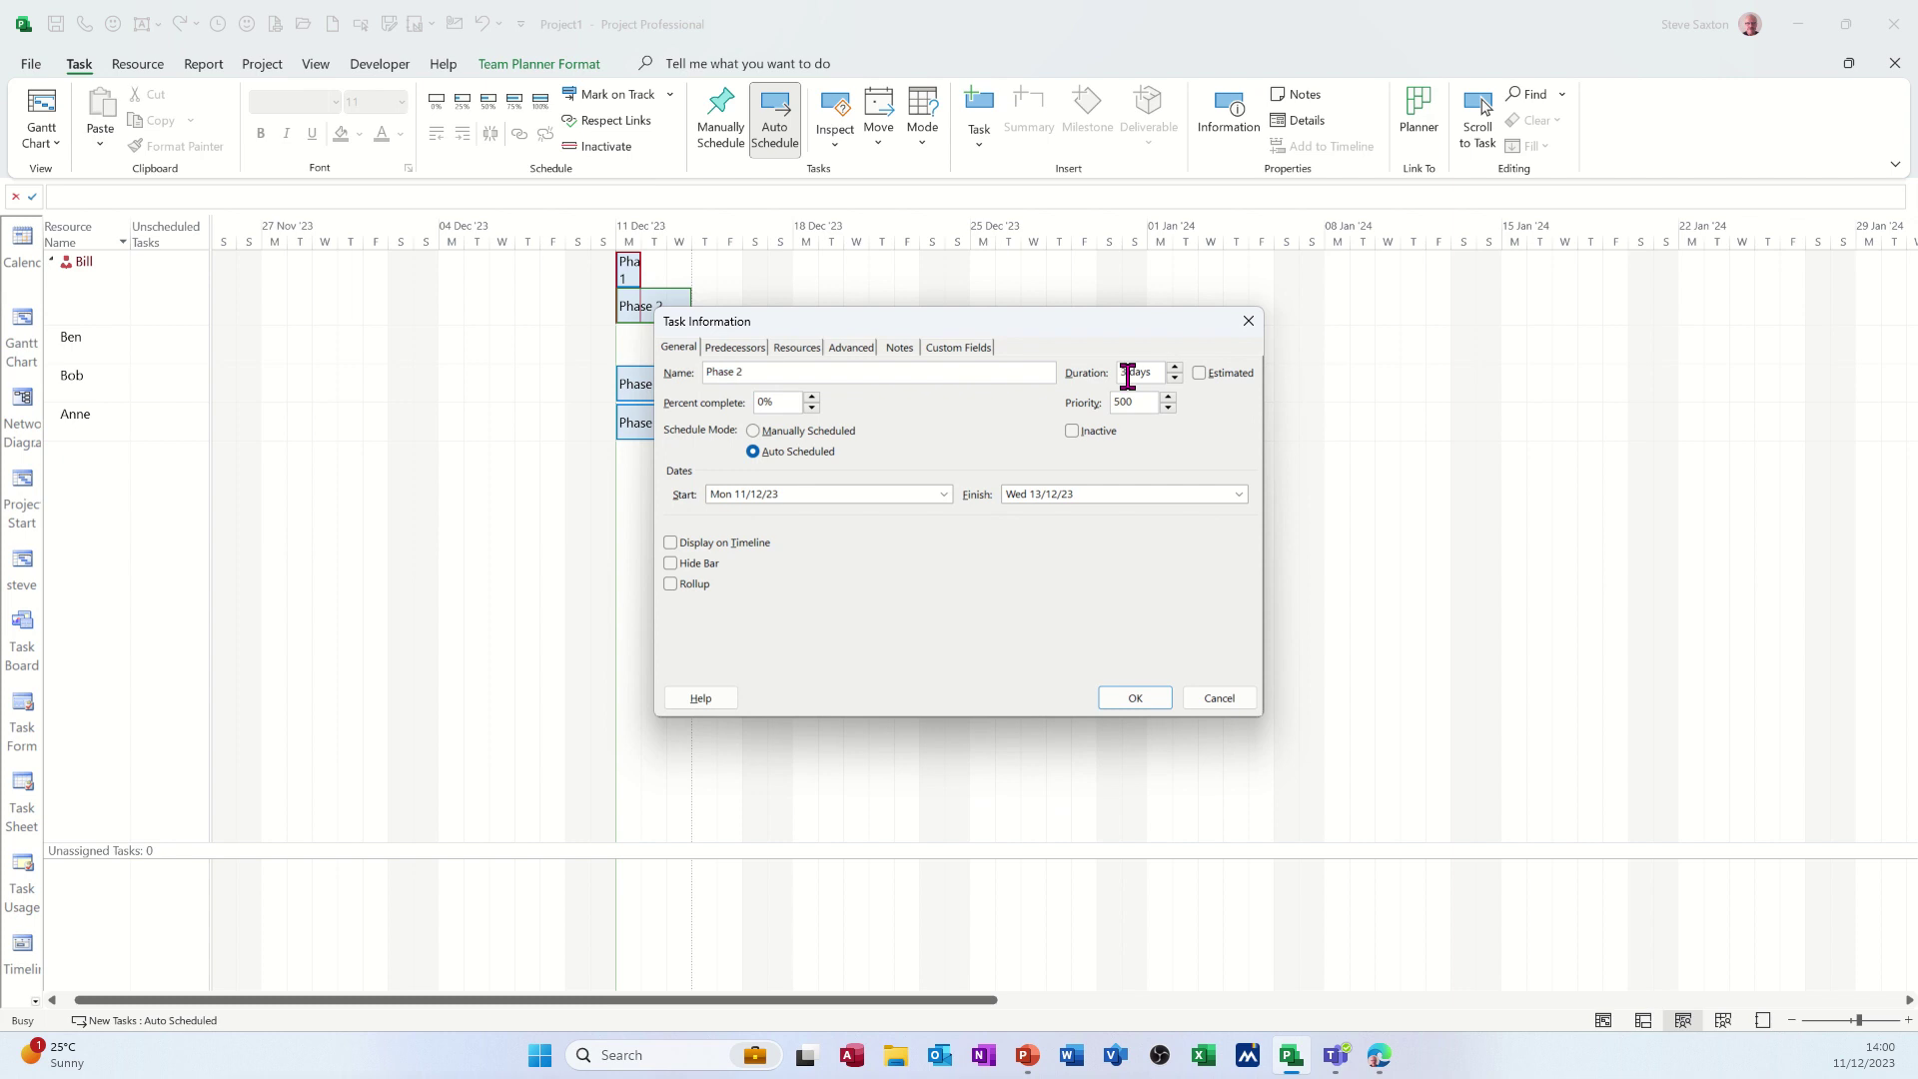
{"action": "key", "text": "BackSpace"}
{"action": "key", "text": "BackSpace"}
{"action": "left_click", "coordinate": [1126, 701]}
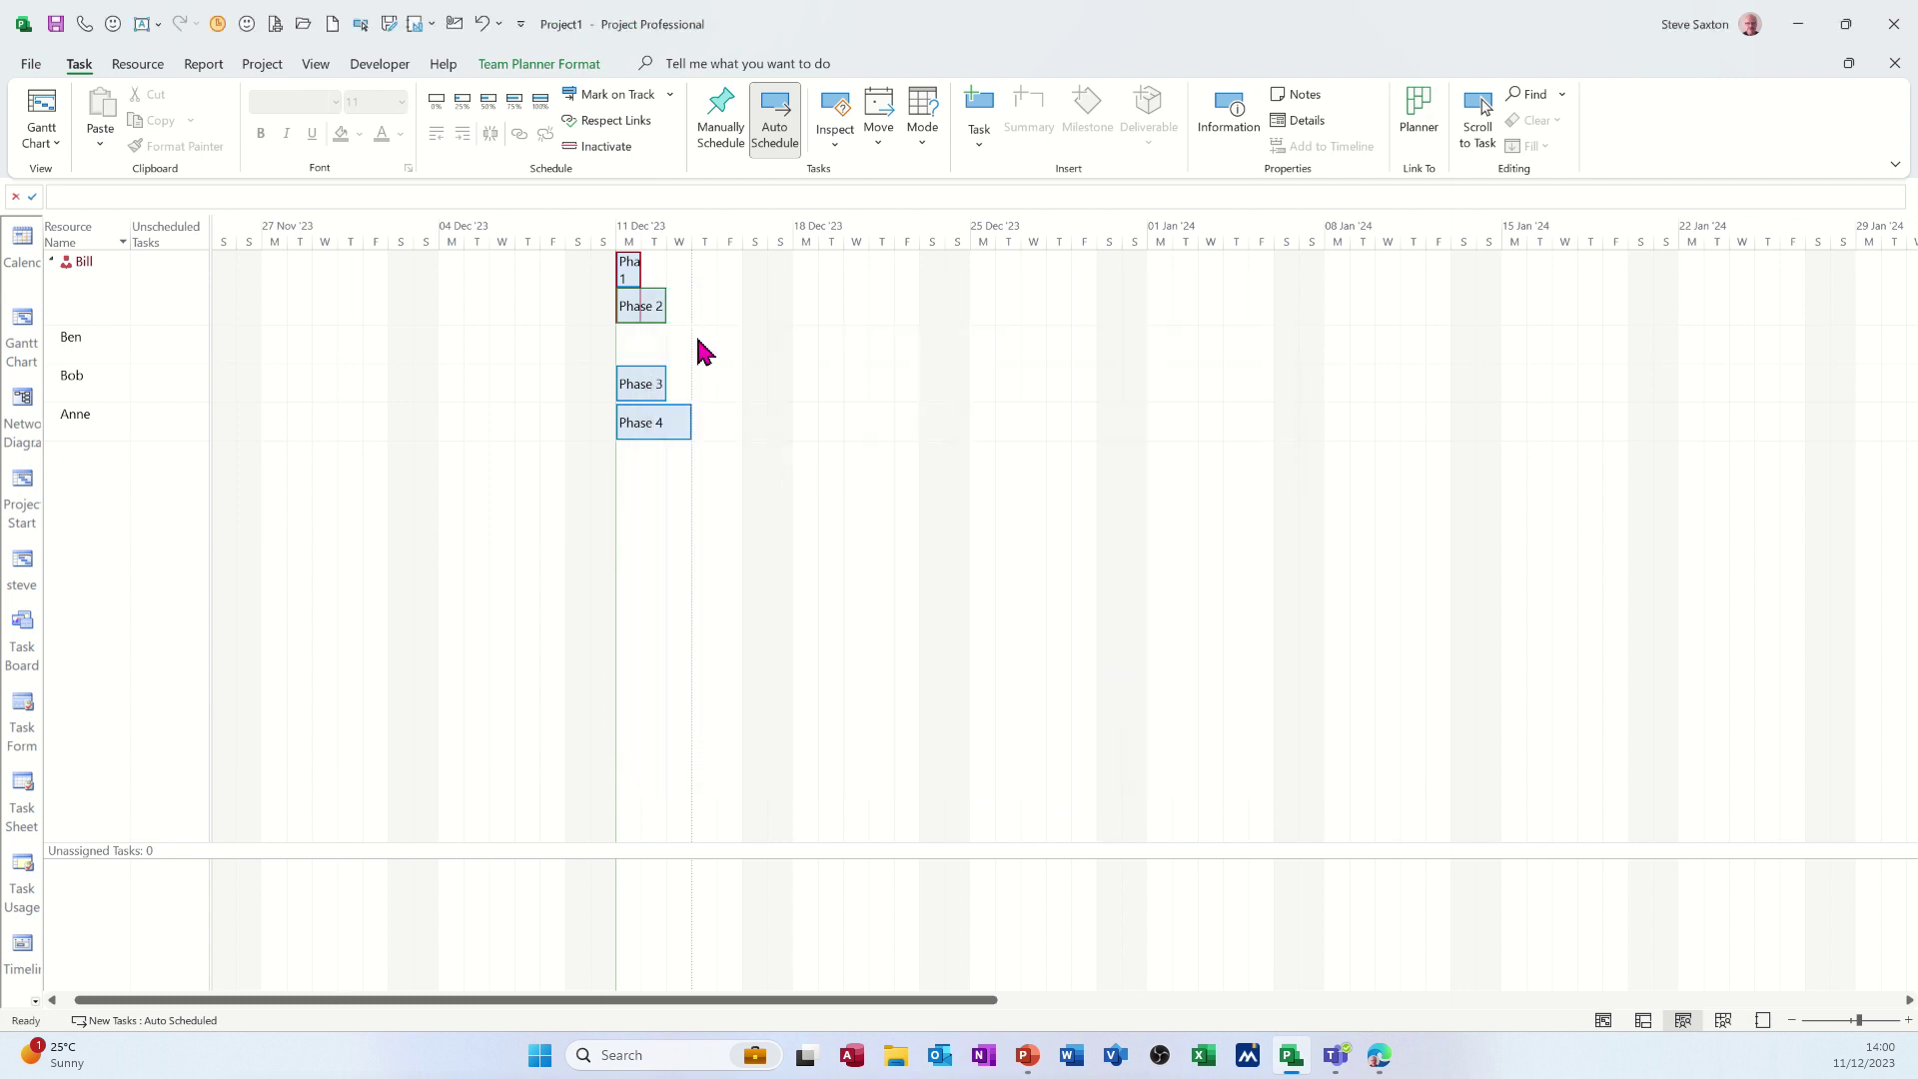
Start Phase 2 the day after Phase 1, and move Phase 3 to the second resource and Phase 4 to the third
{"action": "left_click_drag", "start_coordinate": [655, 305], "coordinate": [687, 317]}
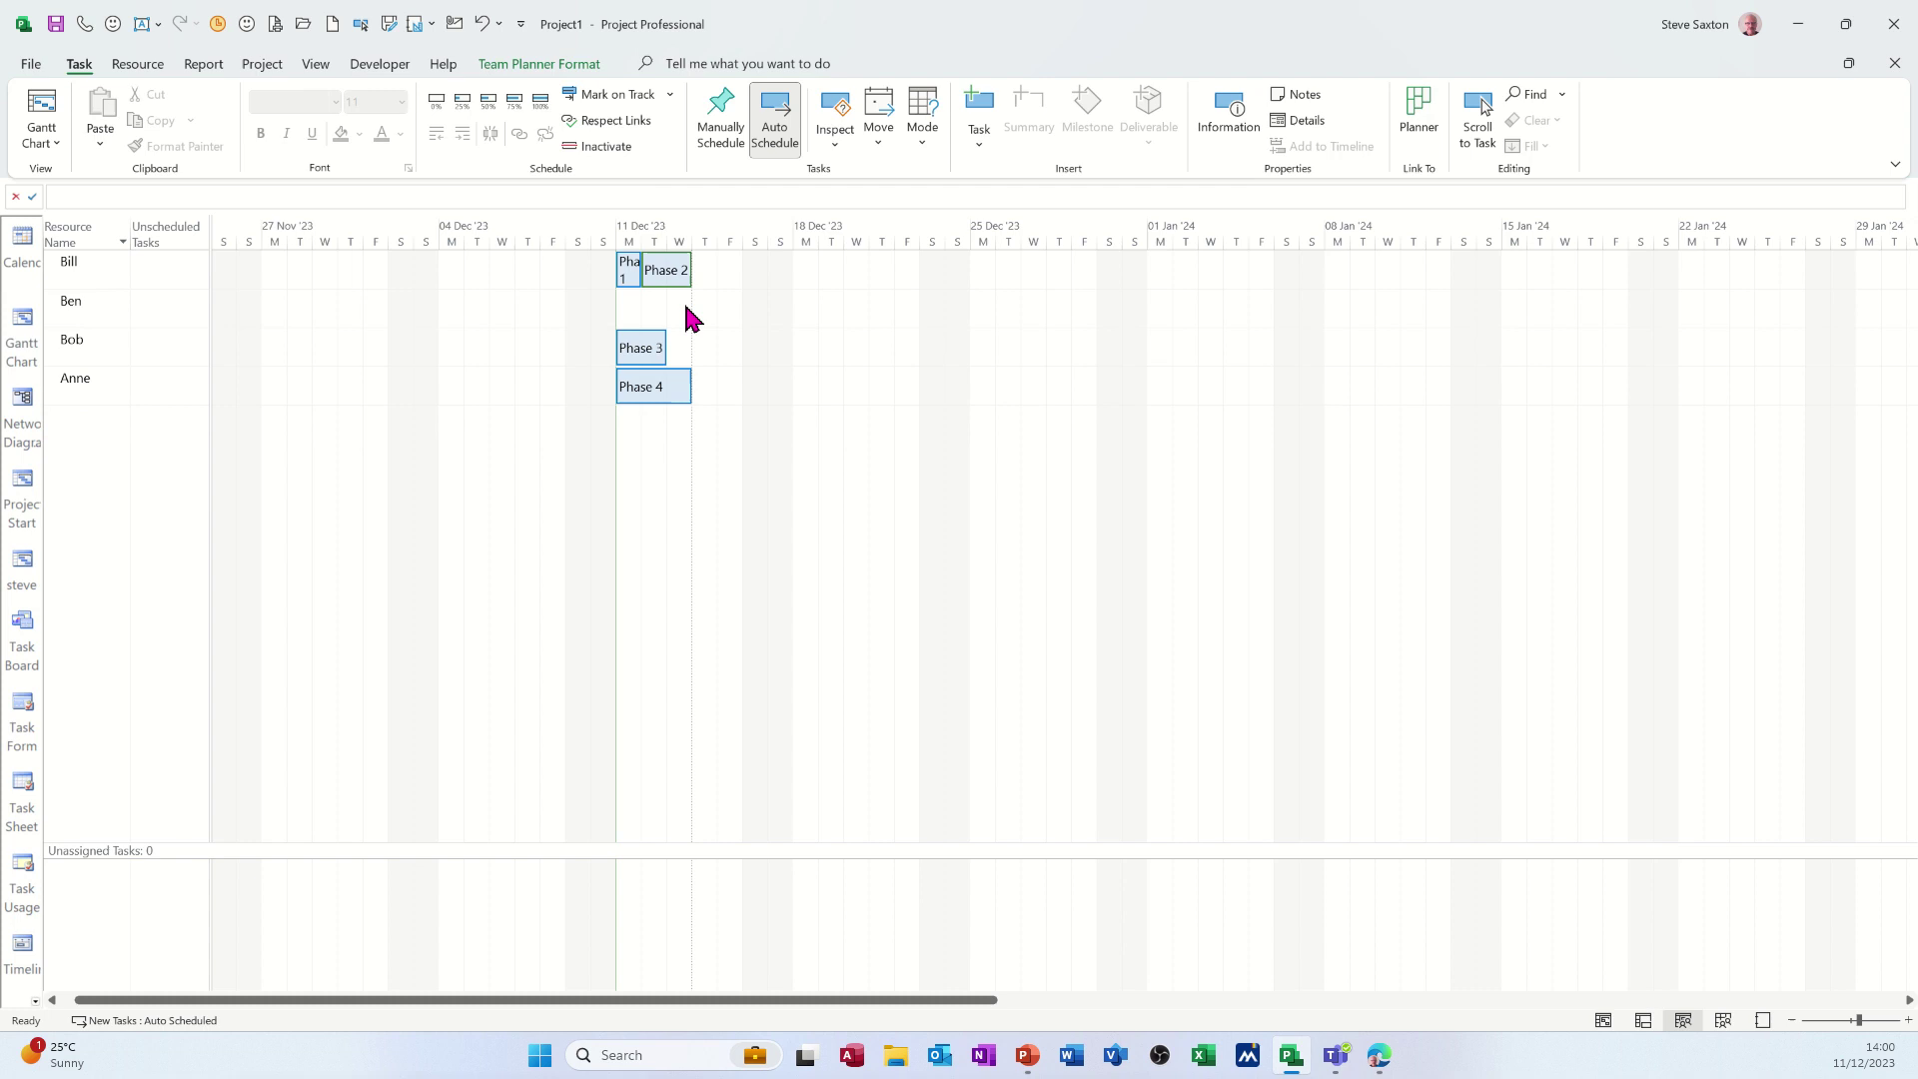
{"action": "mouse_move", "coordinate": [644, 349]}
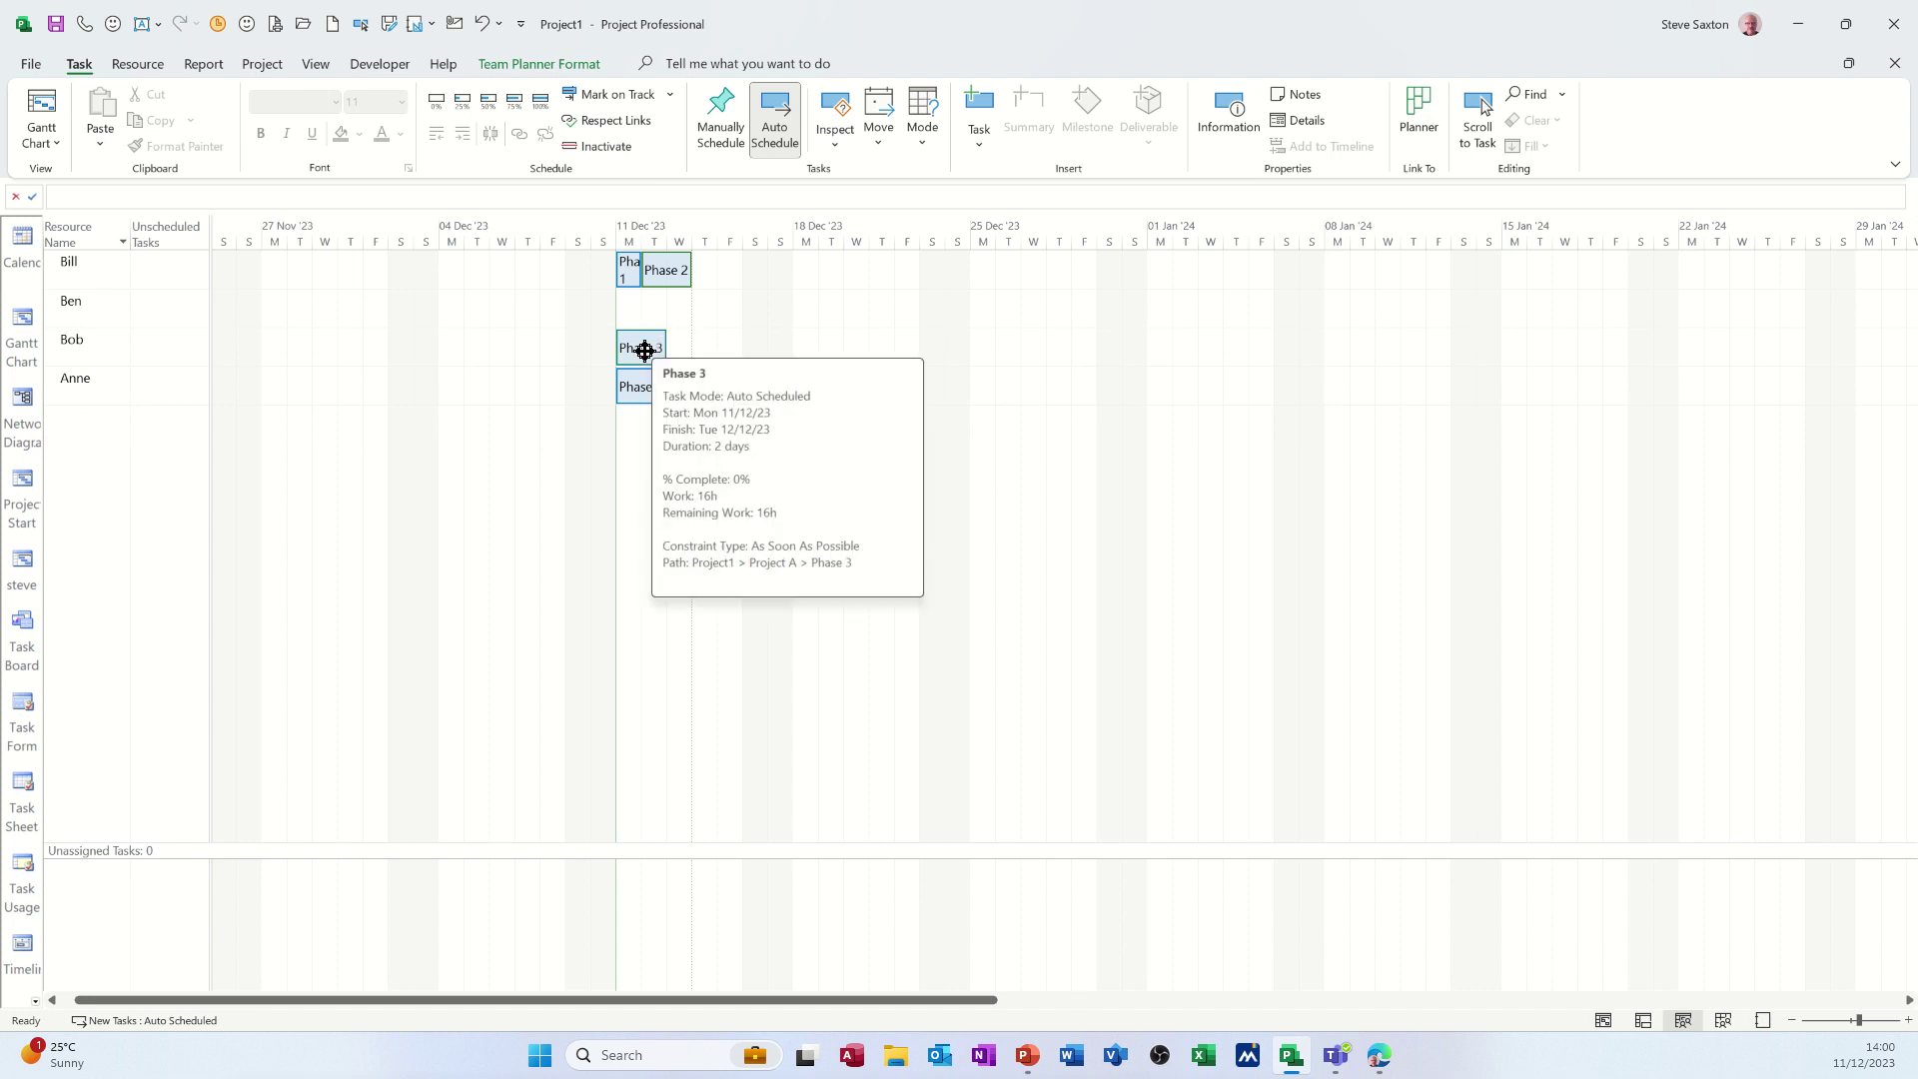
{"action": "left_click_drag", "start_coordinate": [645, 350], "coordinate": [649, 316]}
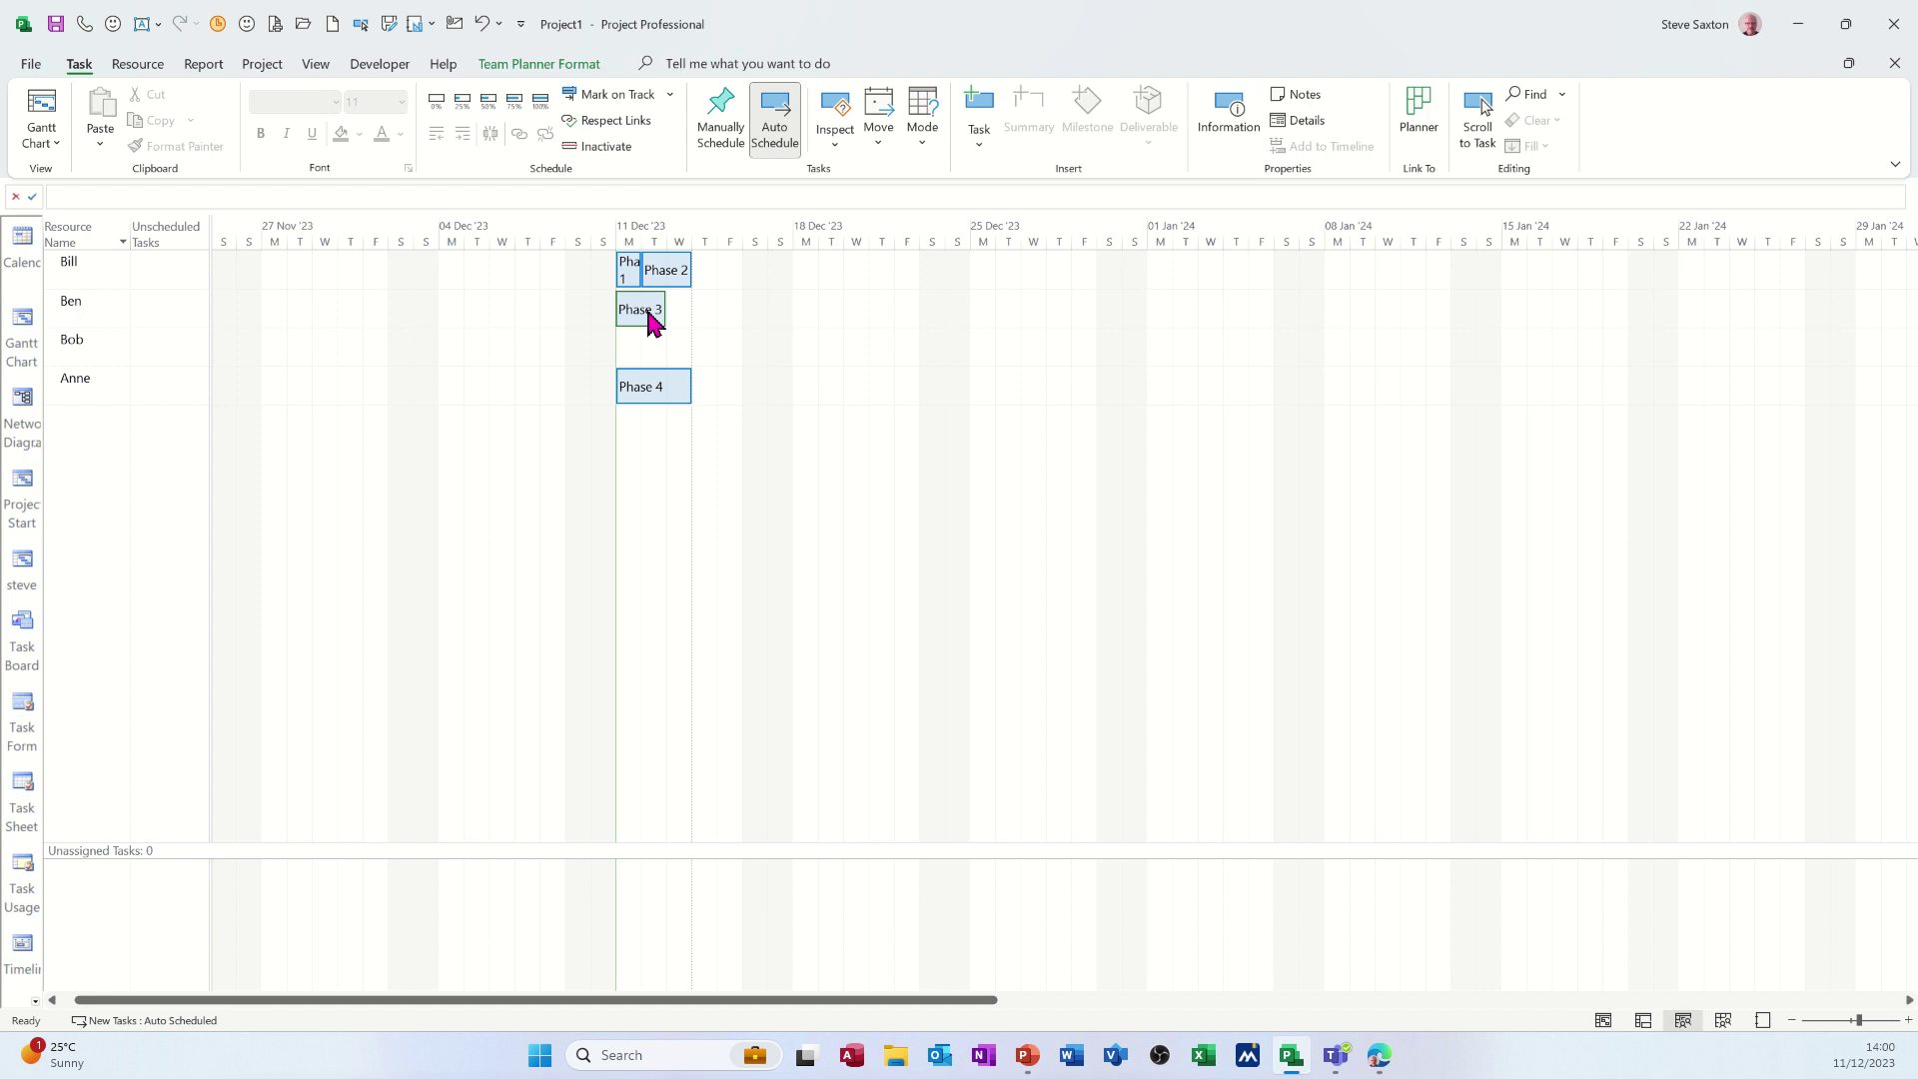
{"action": "left_click_drag", "start_coordinate": [657, 385], "coordinate": [666, 354]}
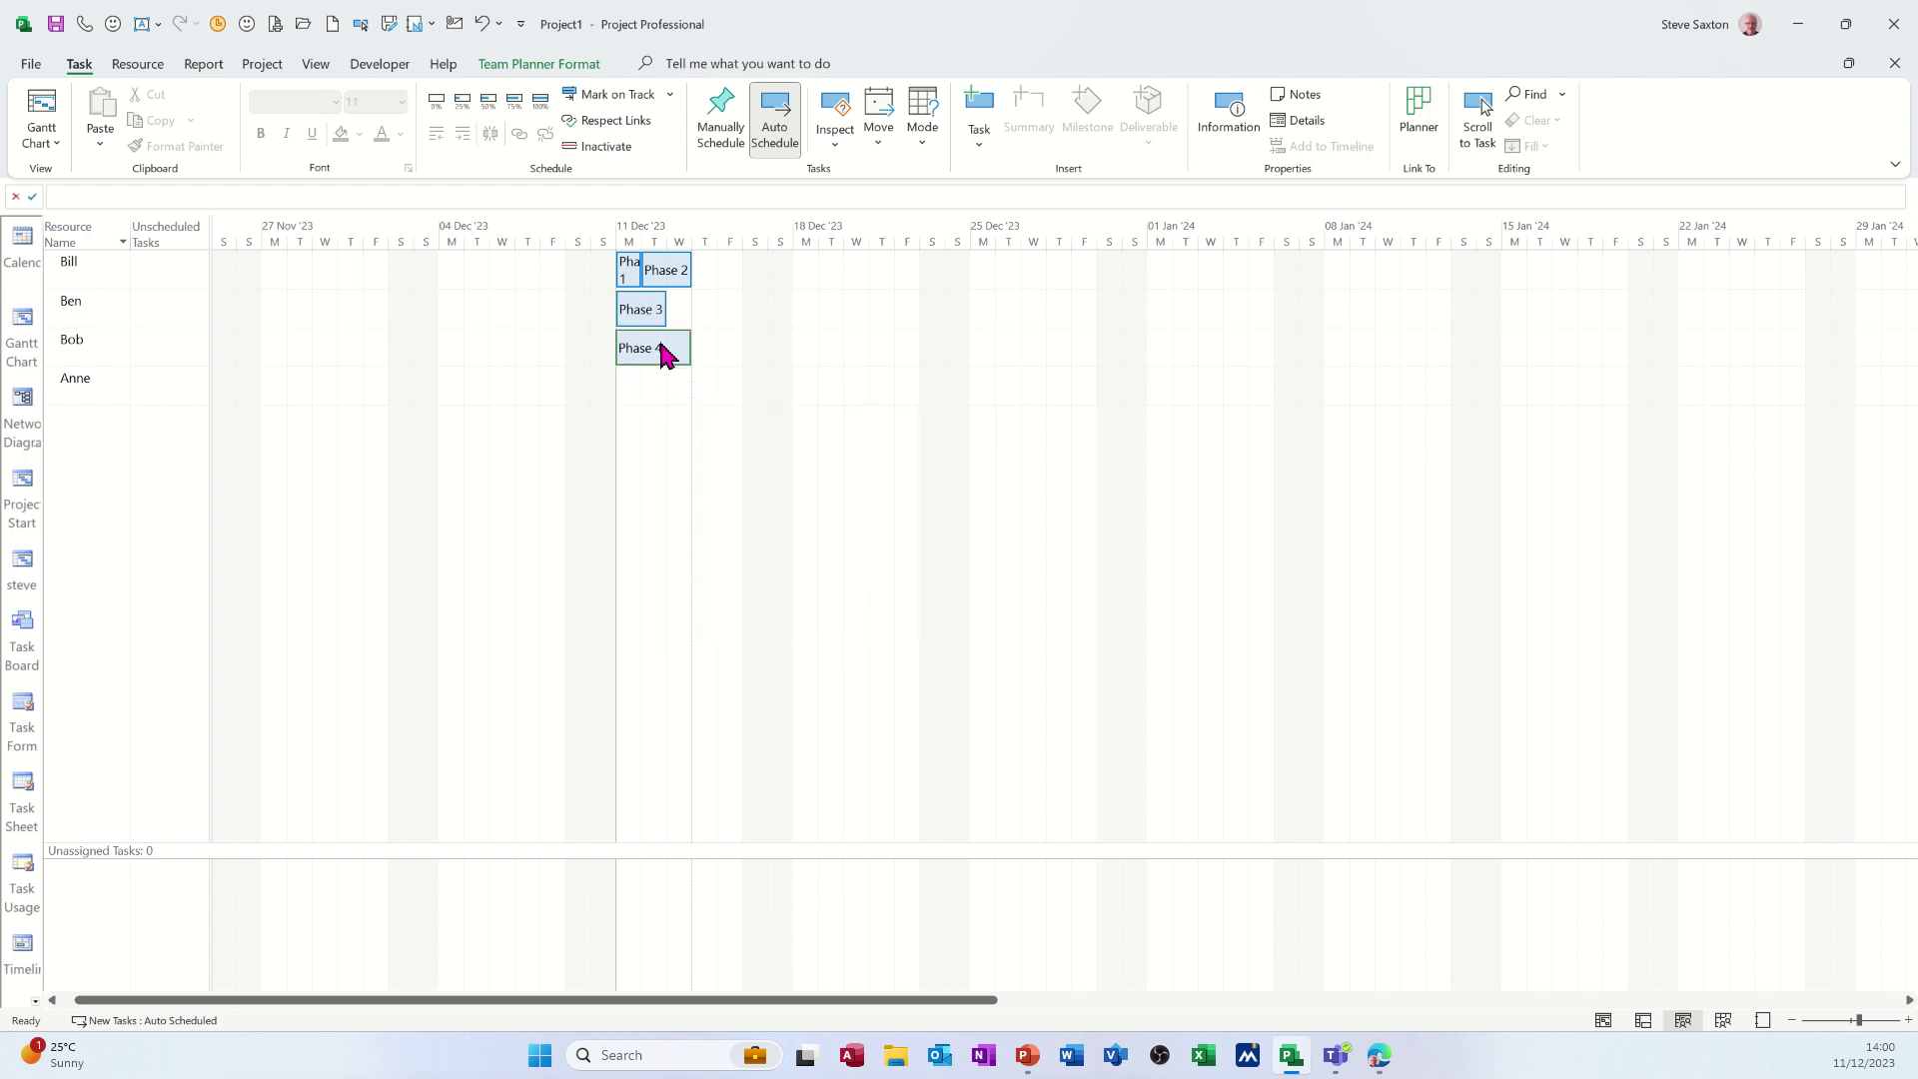
{"action": "mouse_move", "coordinate": [672, 355]}
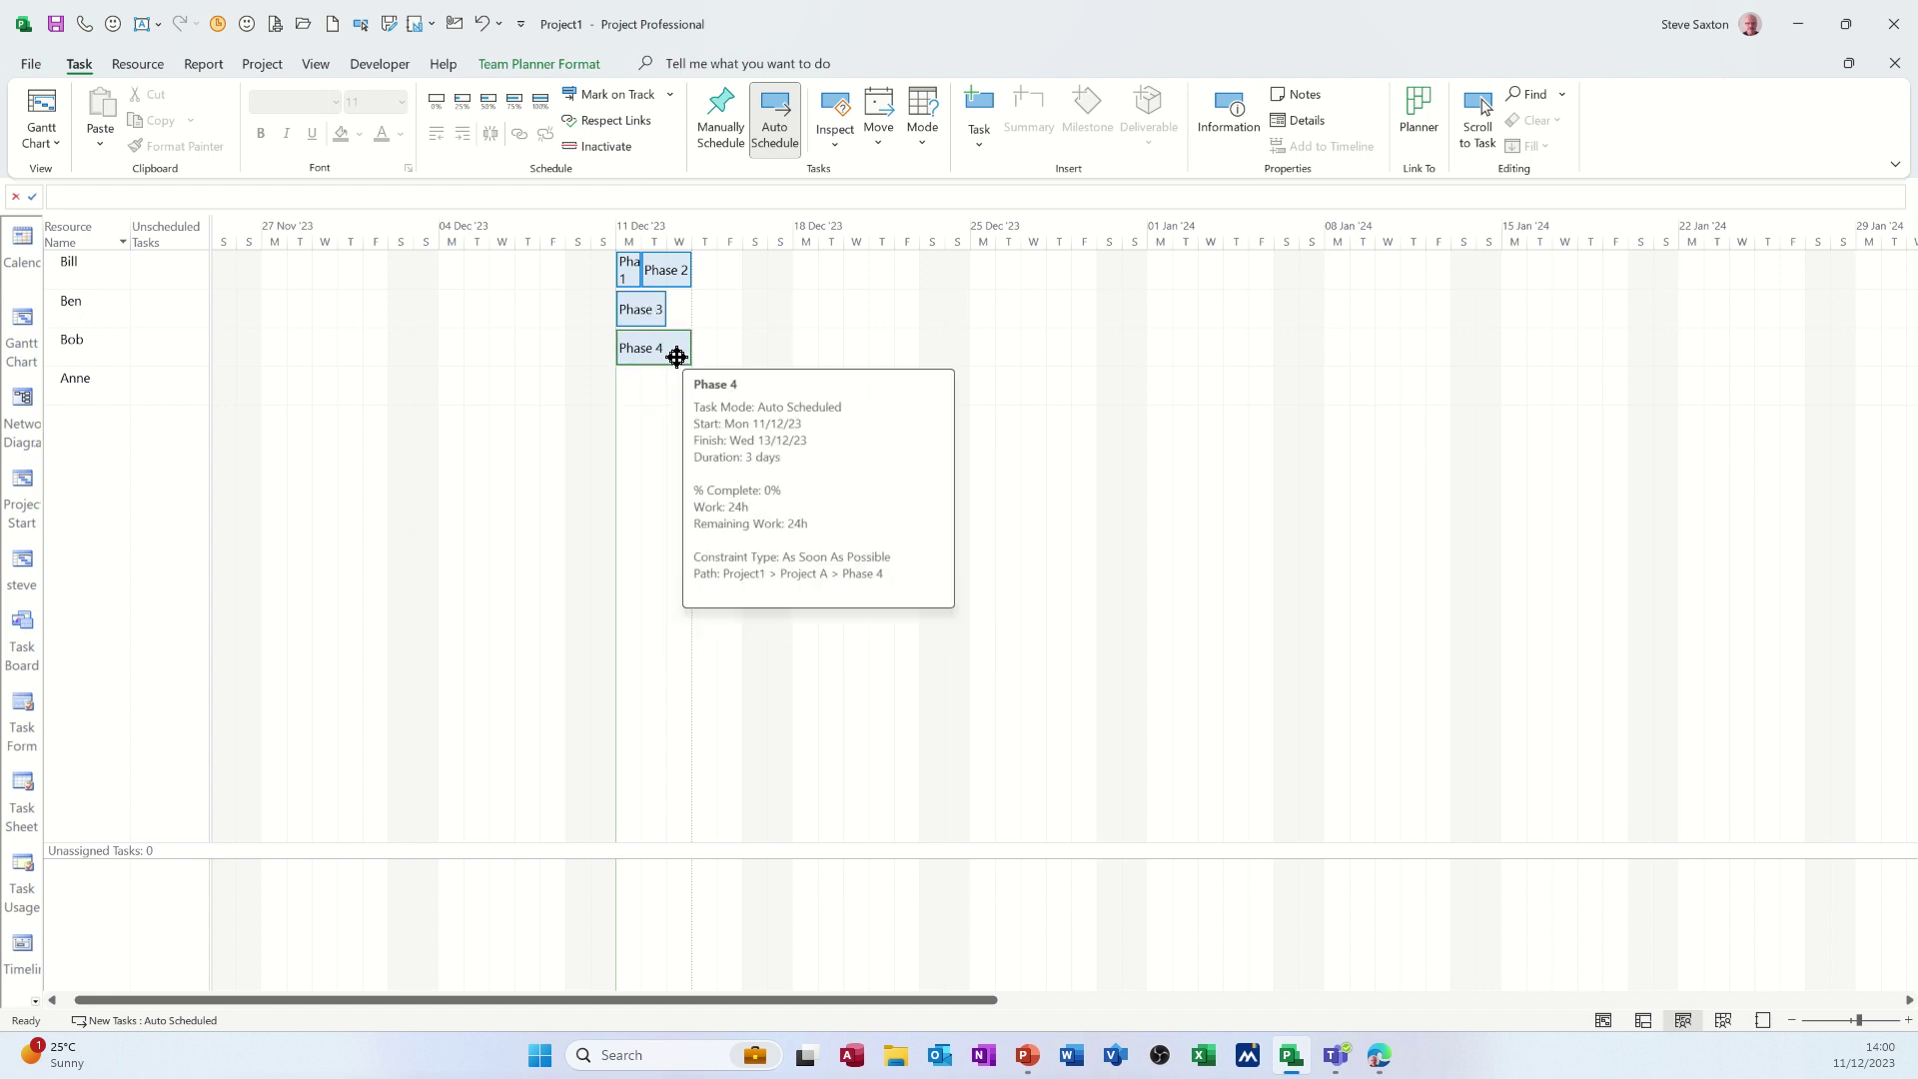
In the Gantt Chart, link Phases 1–4 finish-to-start, extending Project A to 8 days
{"action": "left_click", "coordinate": [1602, 1020]}
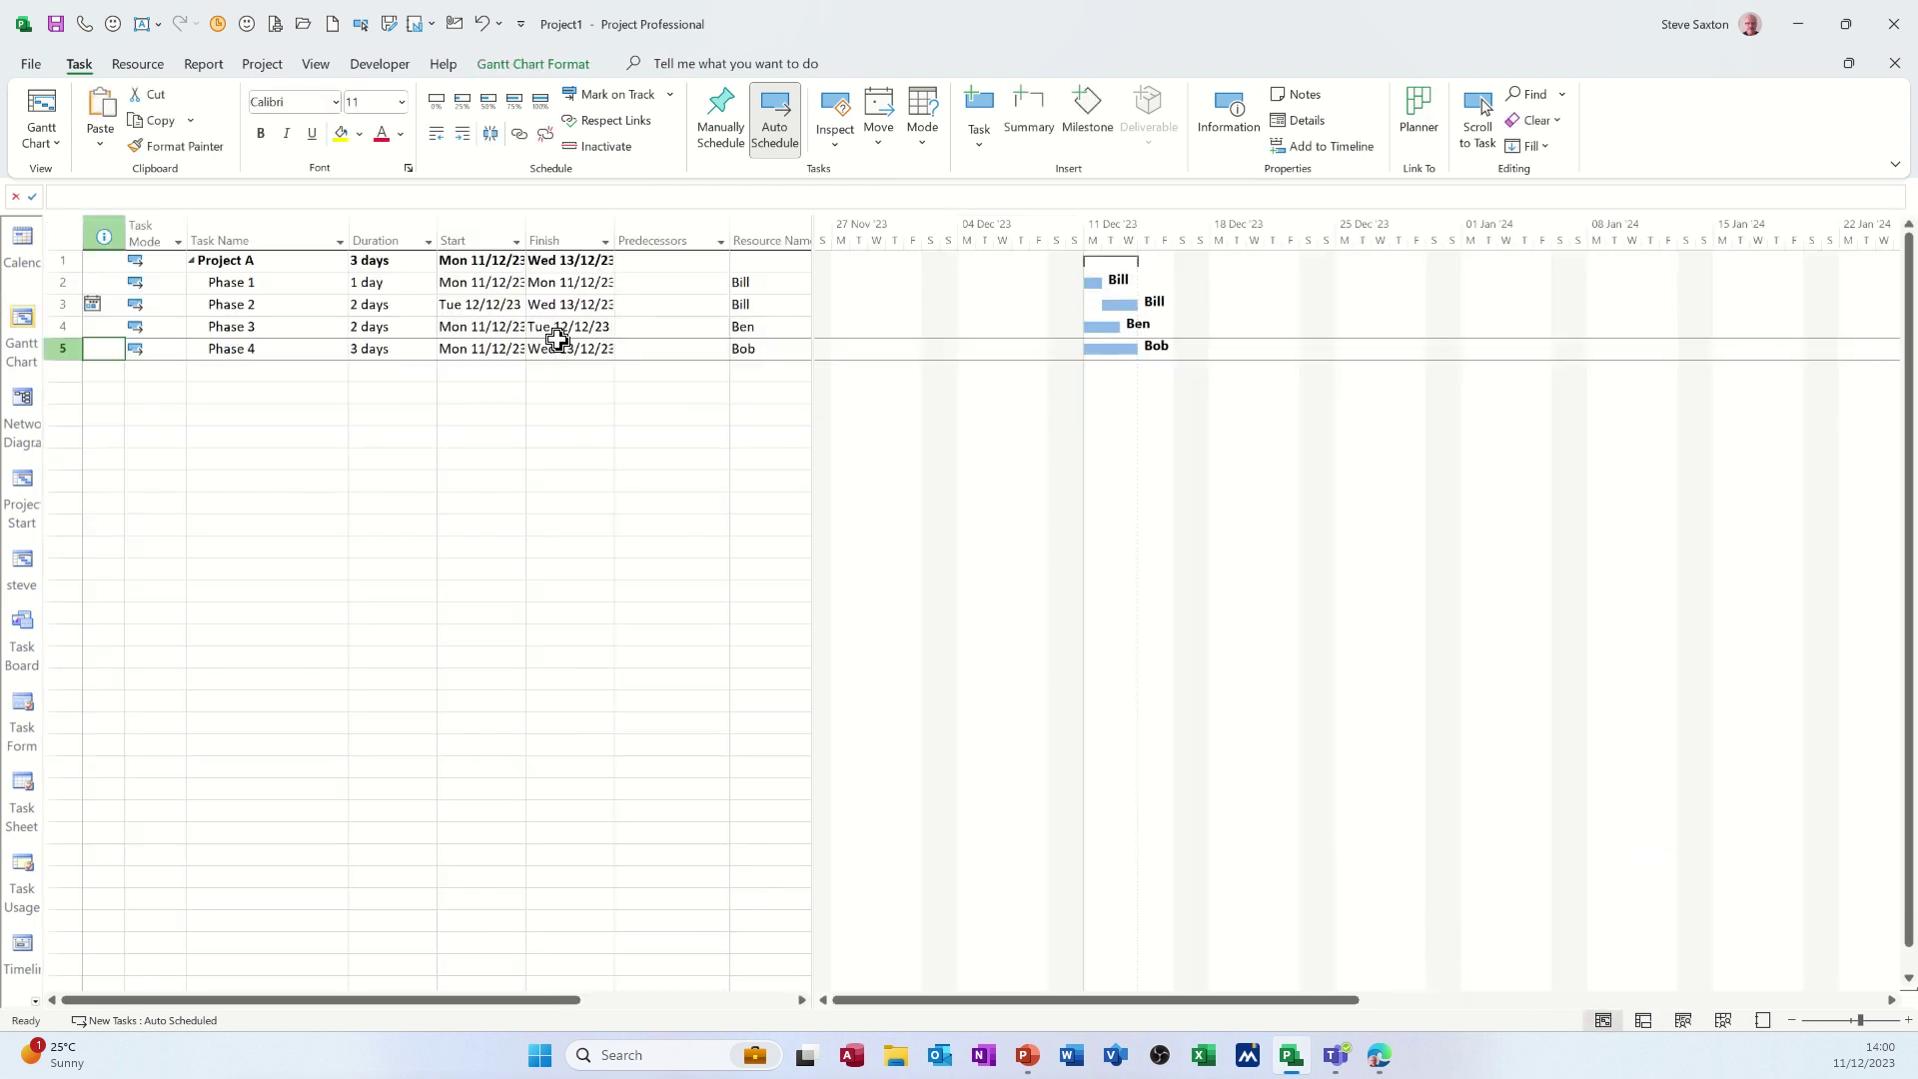
{"action": "left_click_drag", "start_coordinate": [314, 283], "coordinate": [319, 346]}
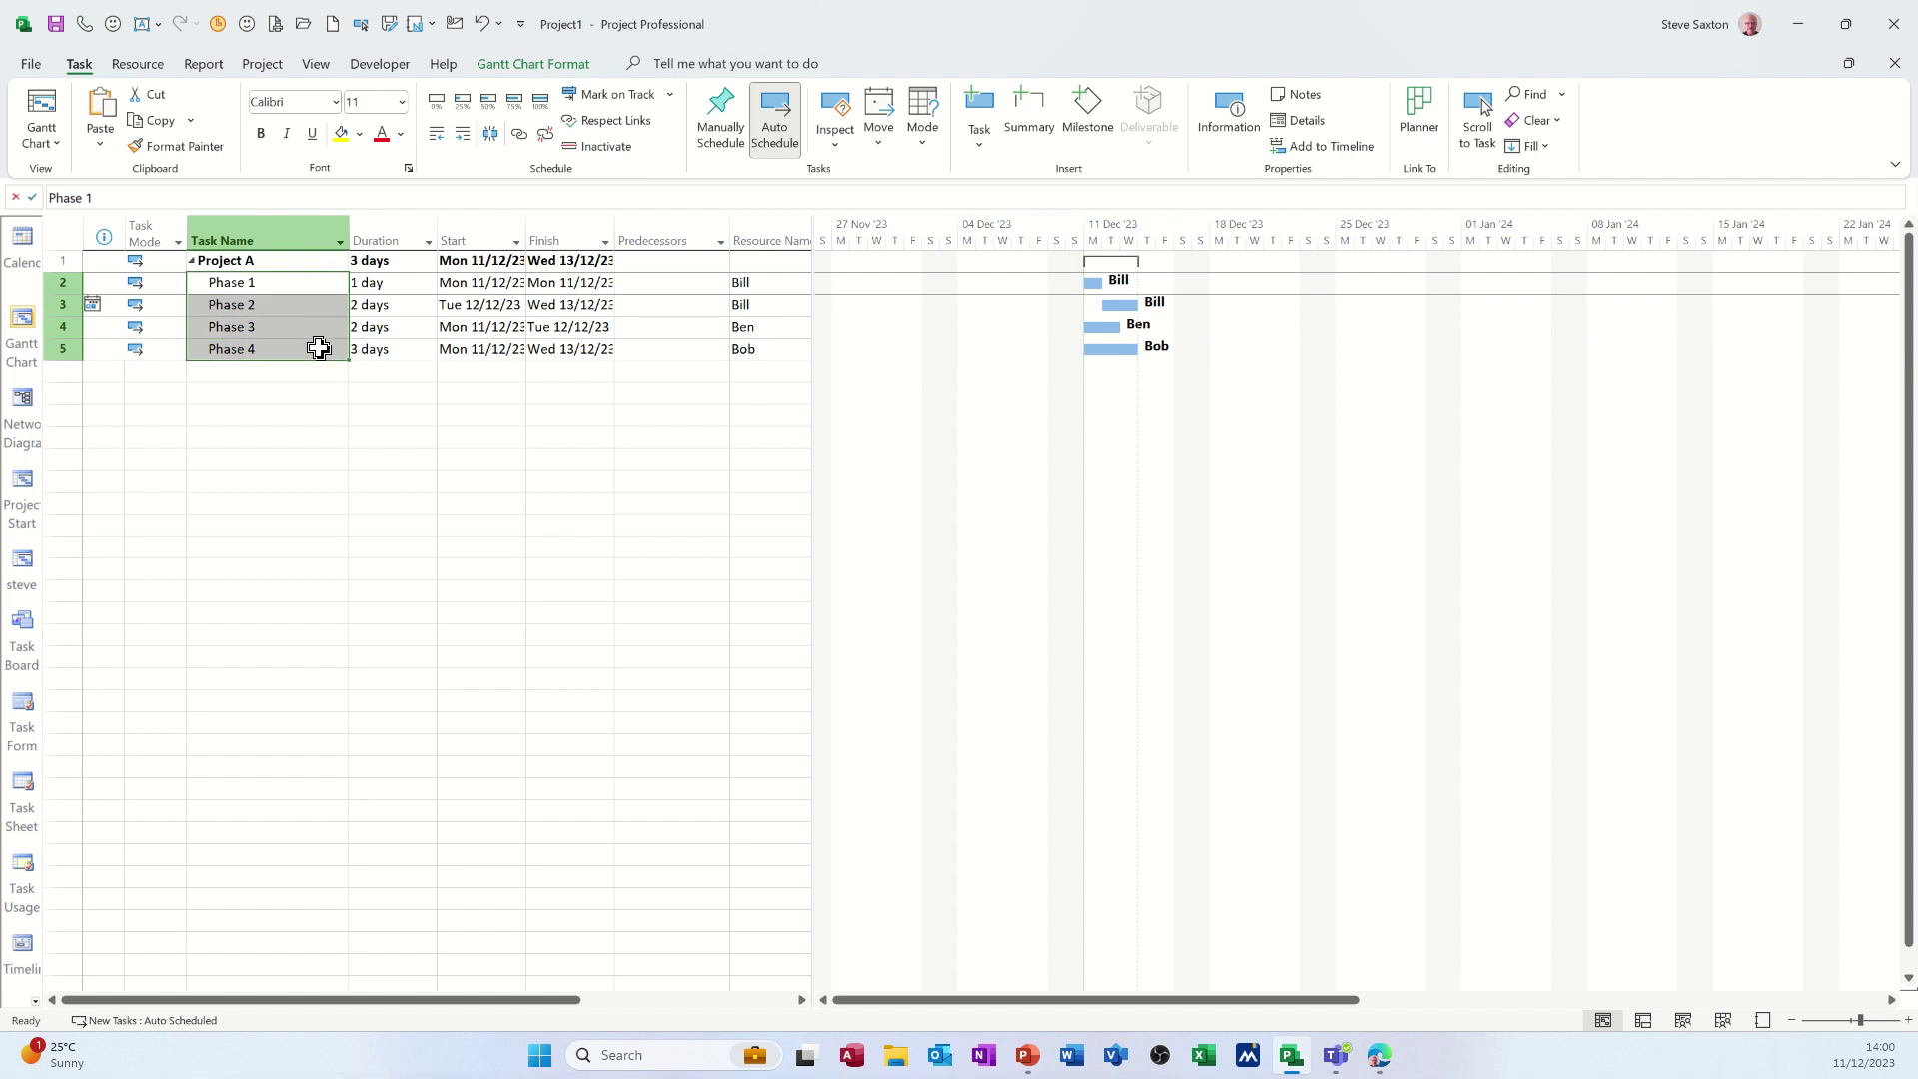
{"action": "left_click", "coordinate": [517, 140]}
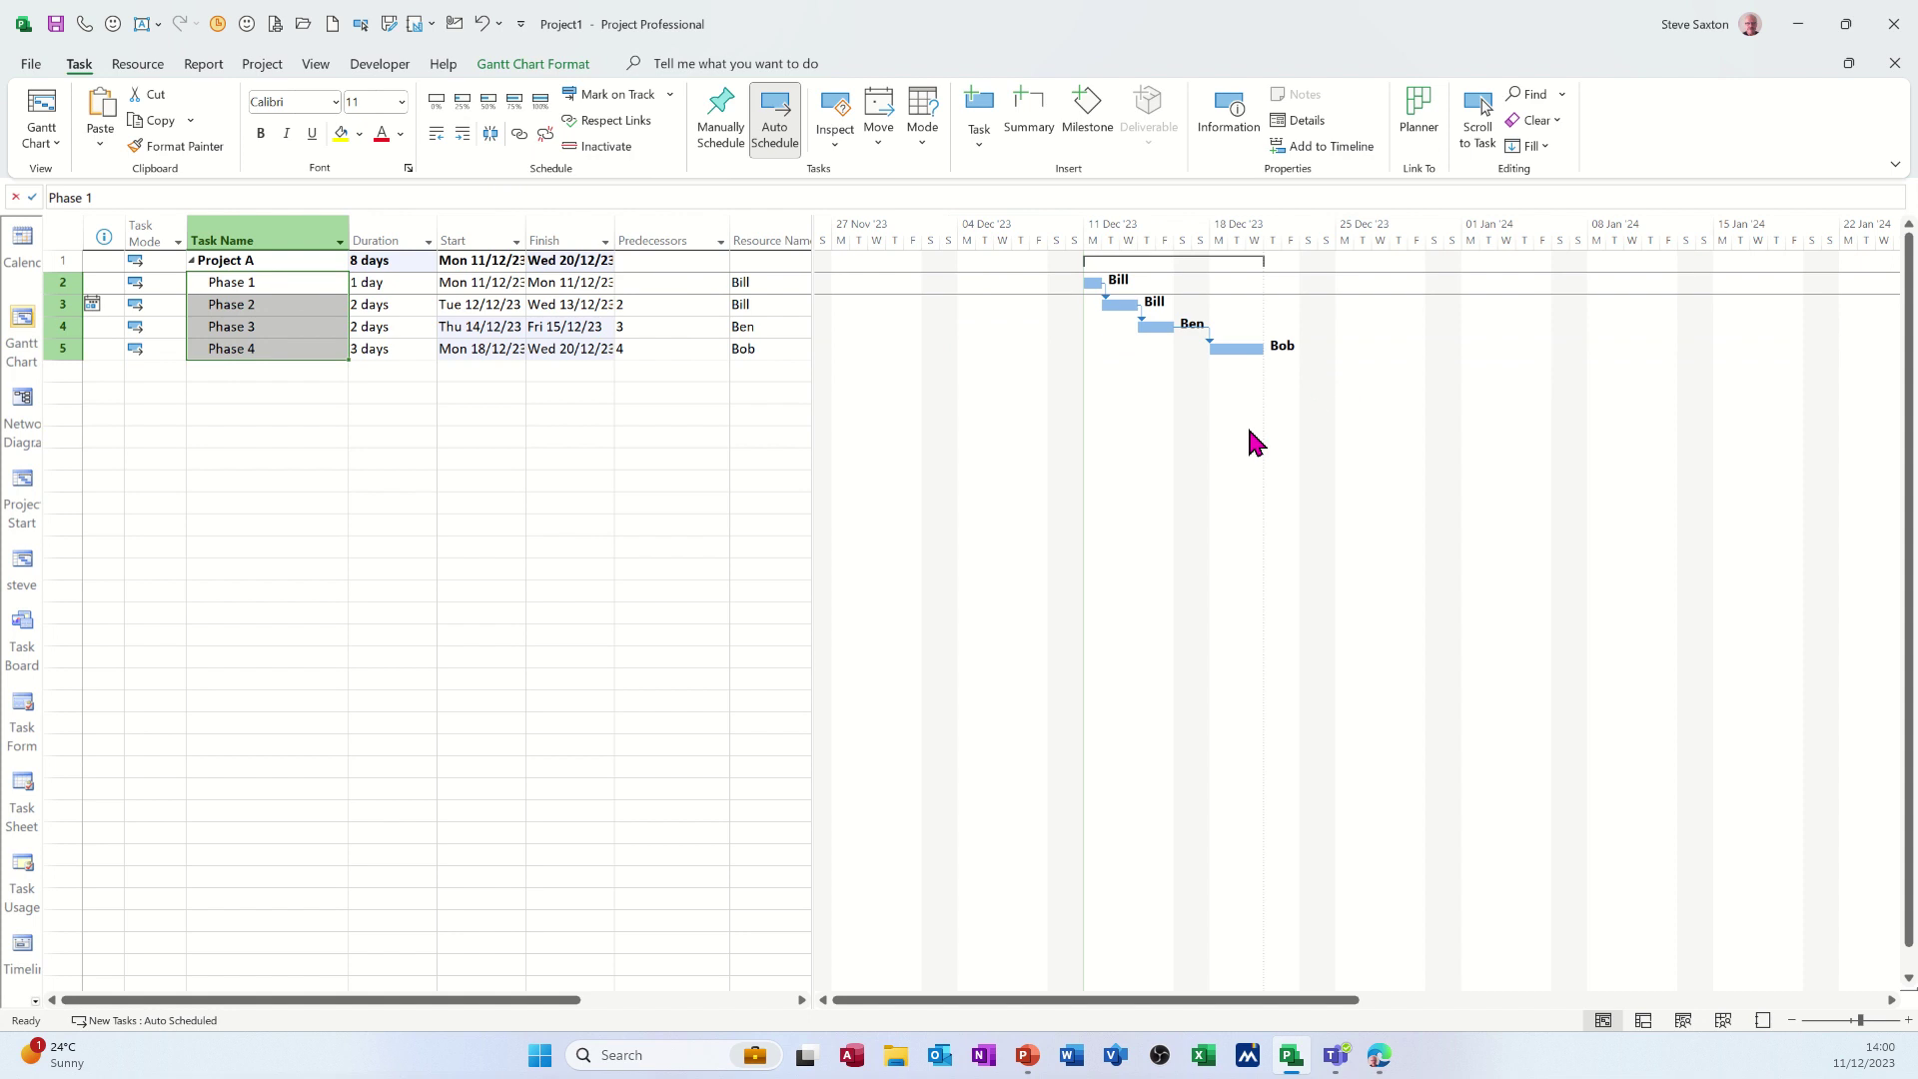
Back in Team Planner, try moving Phase 3 earlier to Tue–Wed; its task link keeps it at Thu–Fri
{"action": "left_click", "coordinate": [1682, 1020]}
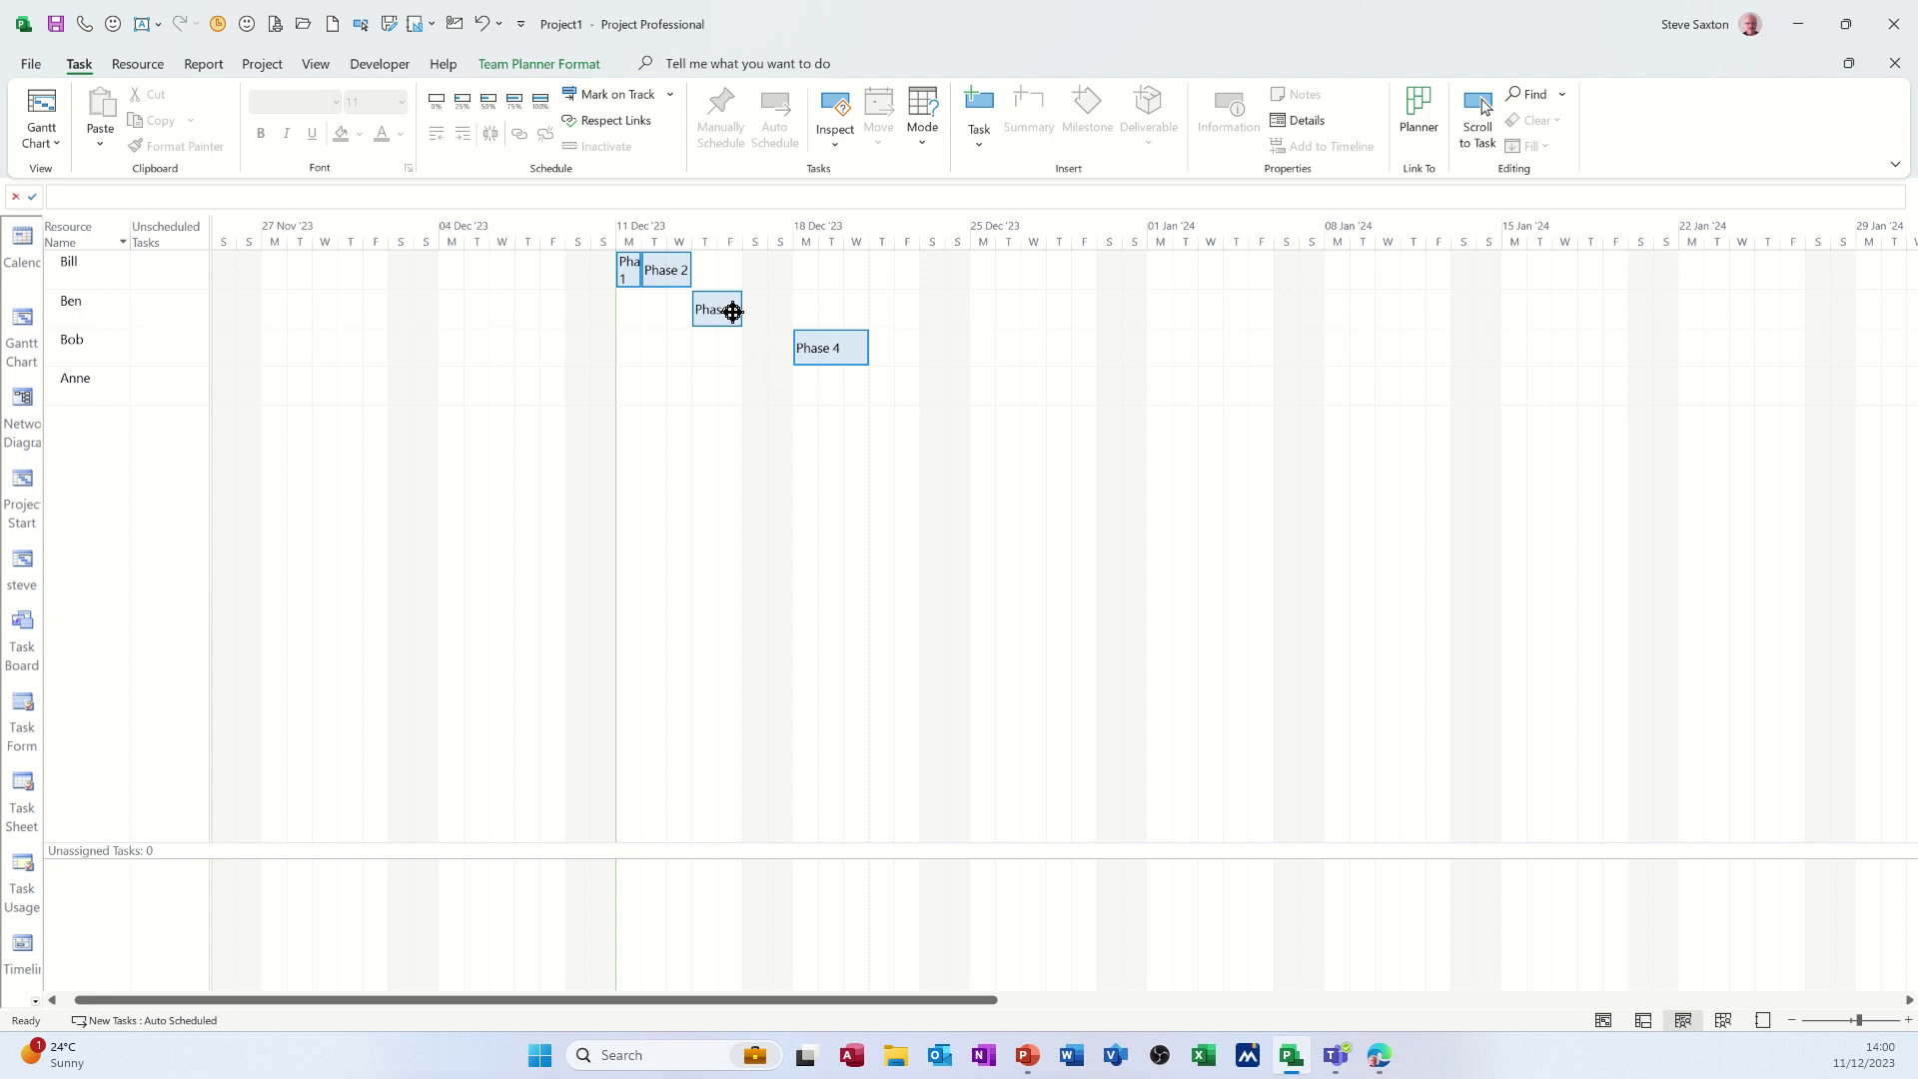
{"action": "mouse_move", "coordinate": [722, 302]}
{"action": "left_click_drag", "start_coordinate": [722, 301], "coordinate": [670, 309]}
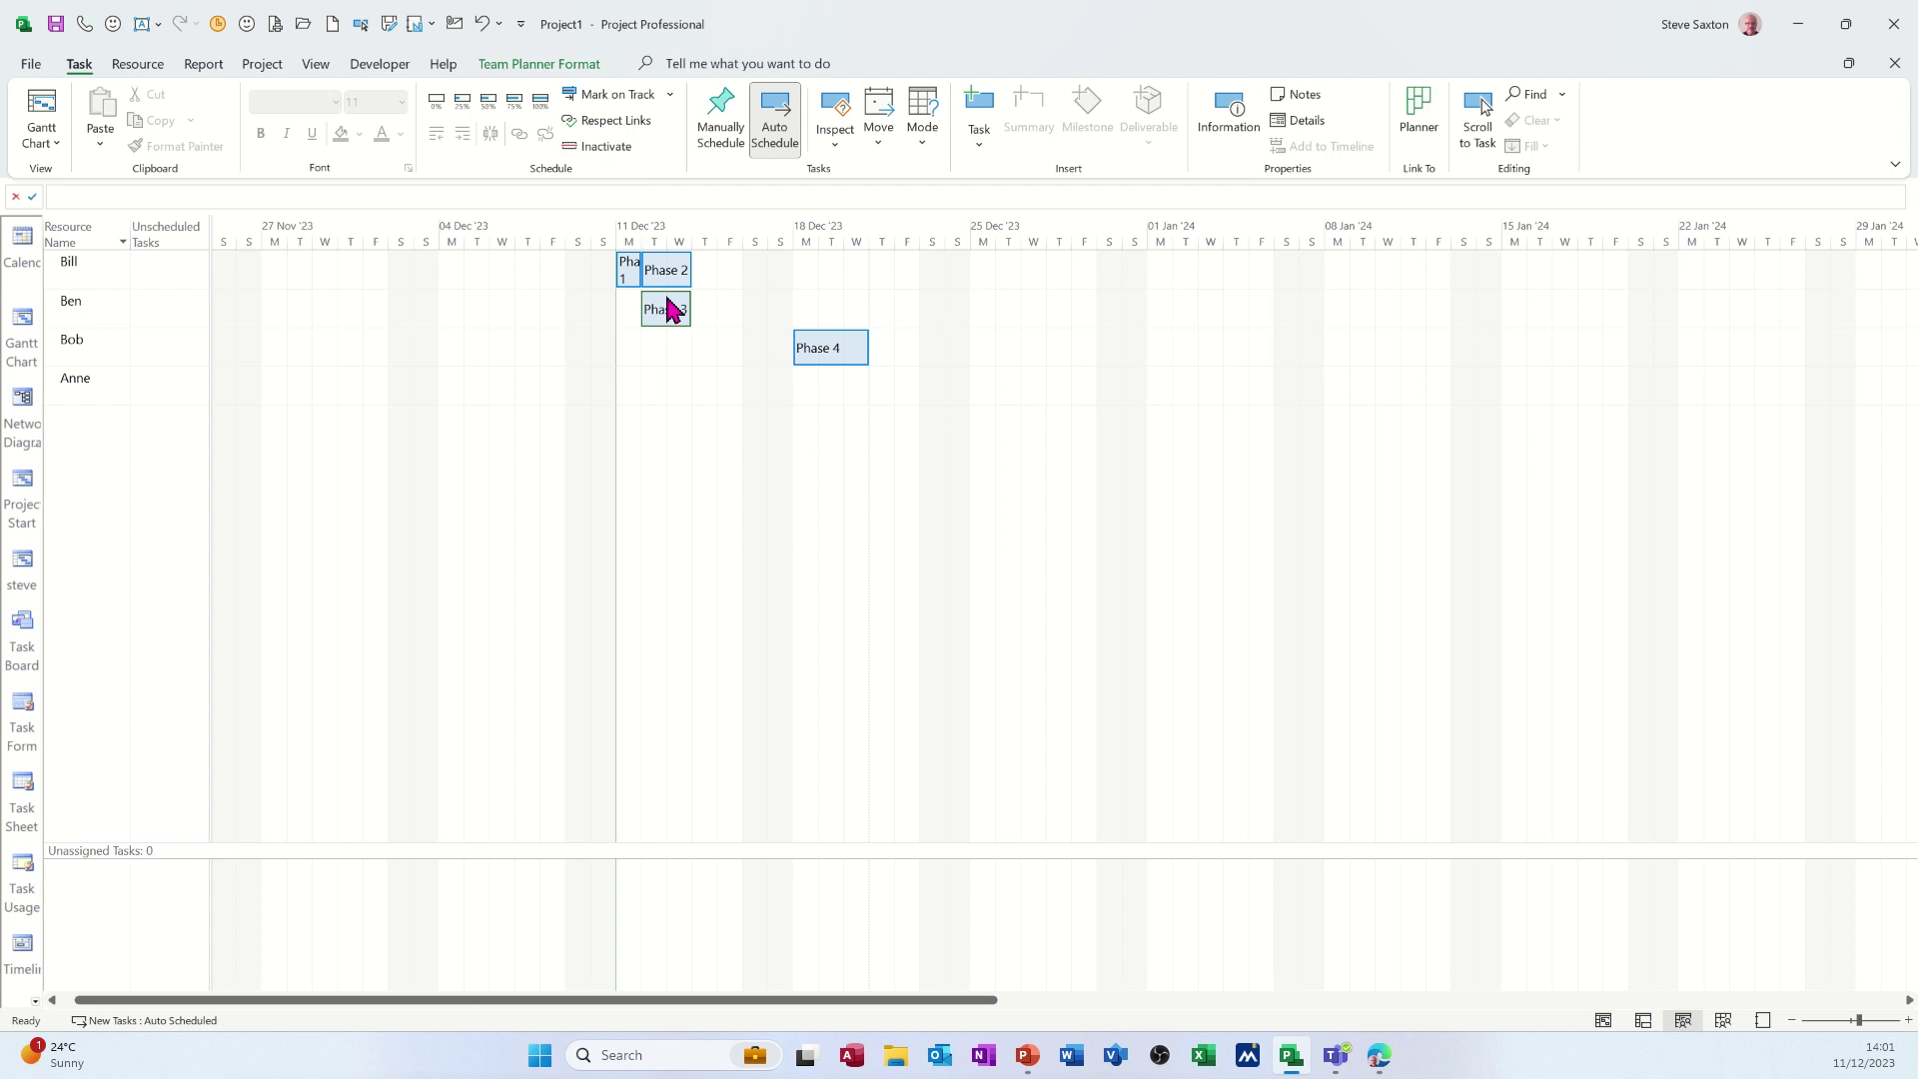
{"action": "left_click_drag", "start_coordinate": [671, 311], "coordinate": [672, 342]}
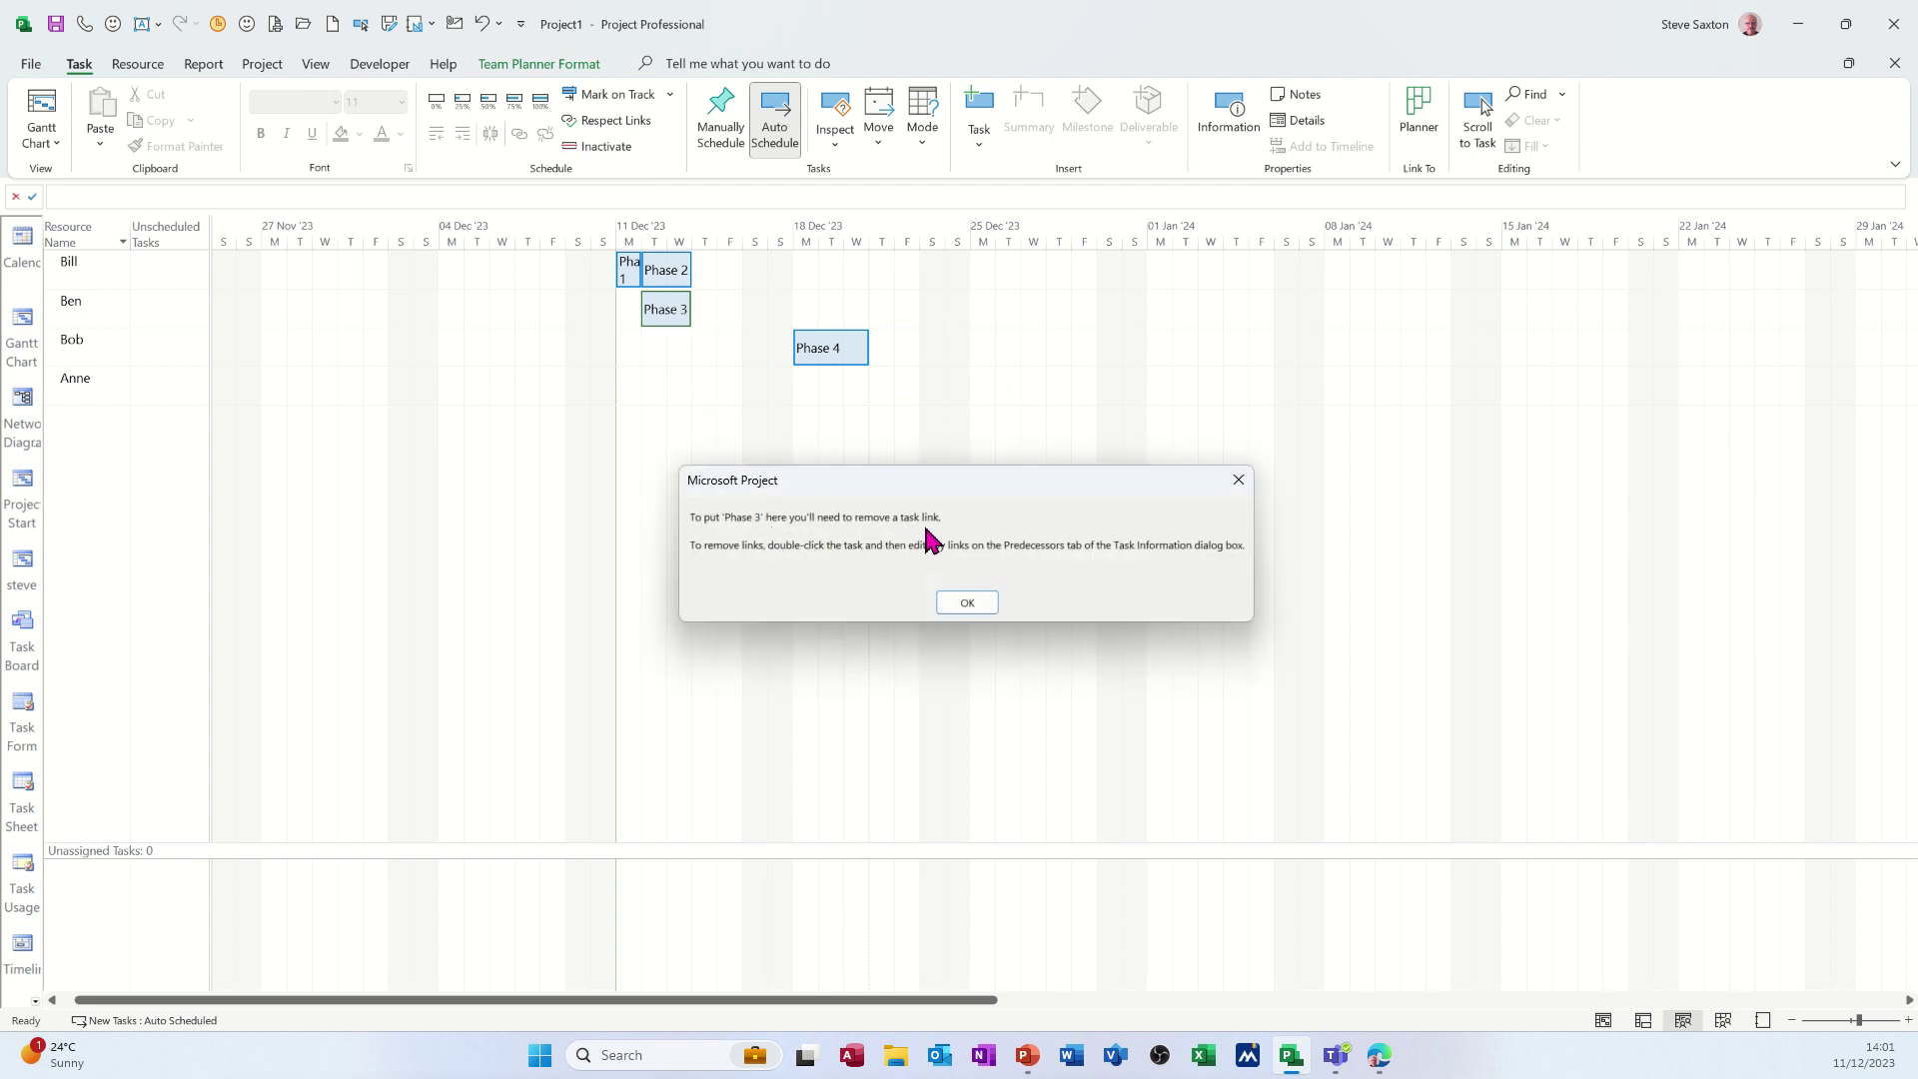
{"action": "left_click", "coordinate": [955, 605]}
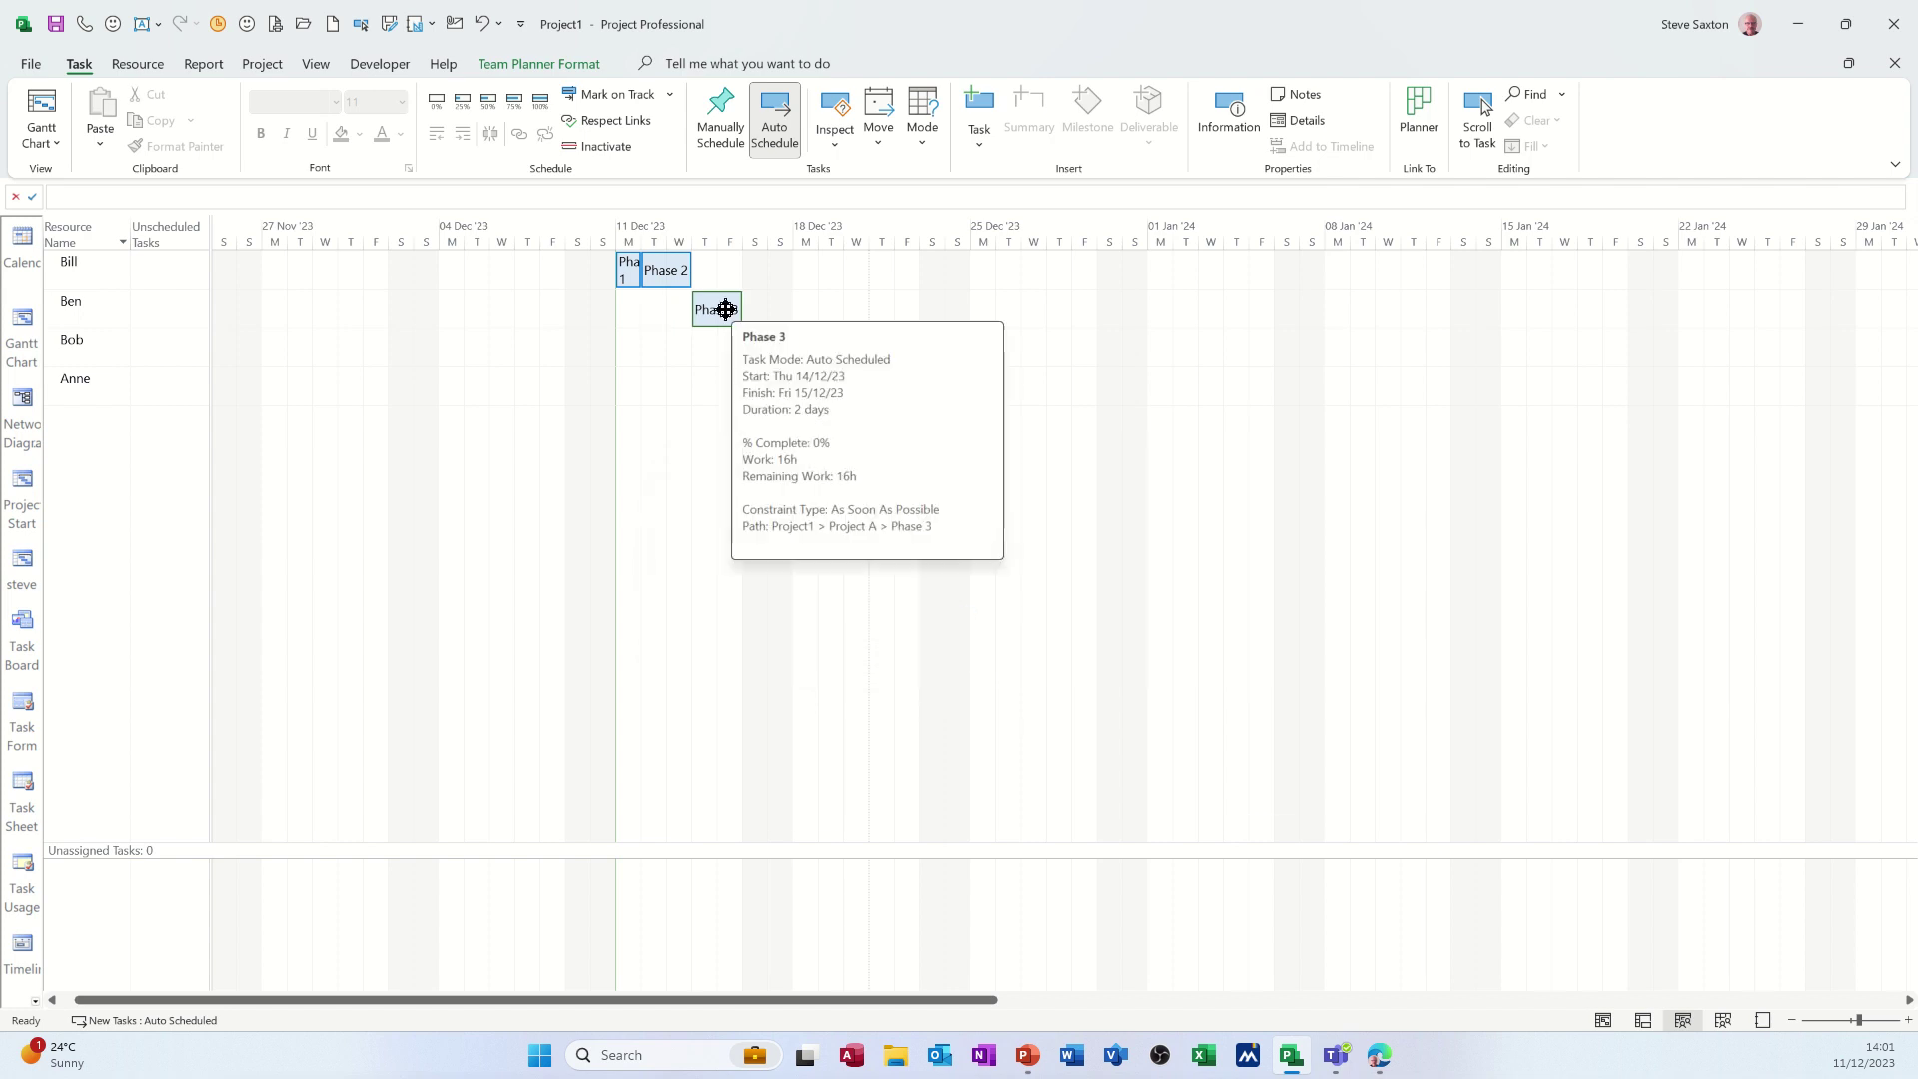
Delete Phase 3's predecessor link to Phase 2 so it runs Mon 11–Tue 12 Dec
{"action": "left_click", "coordinate": [1602, 1020]}
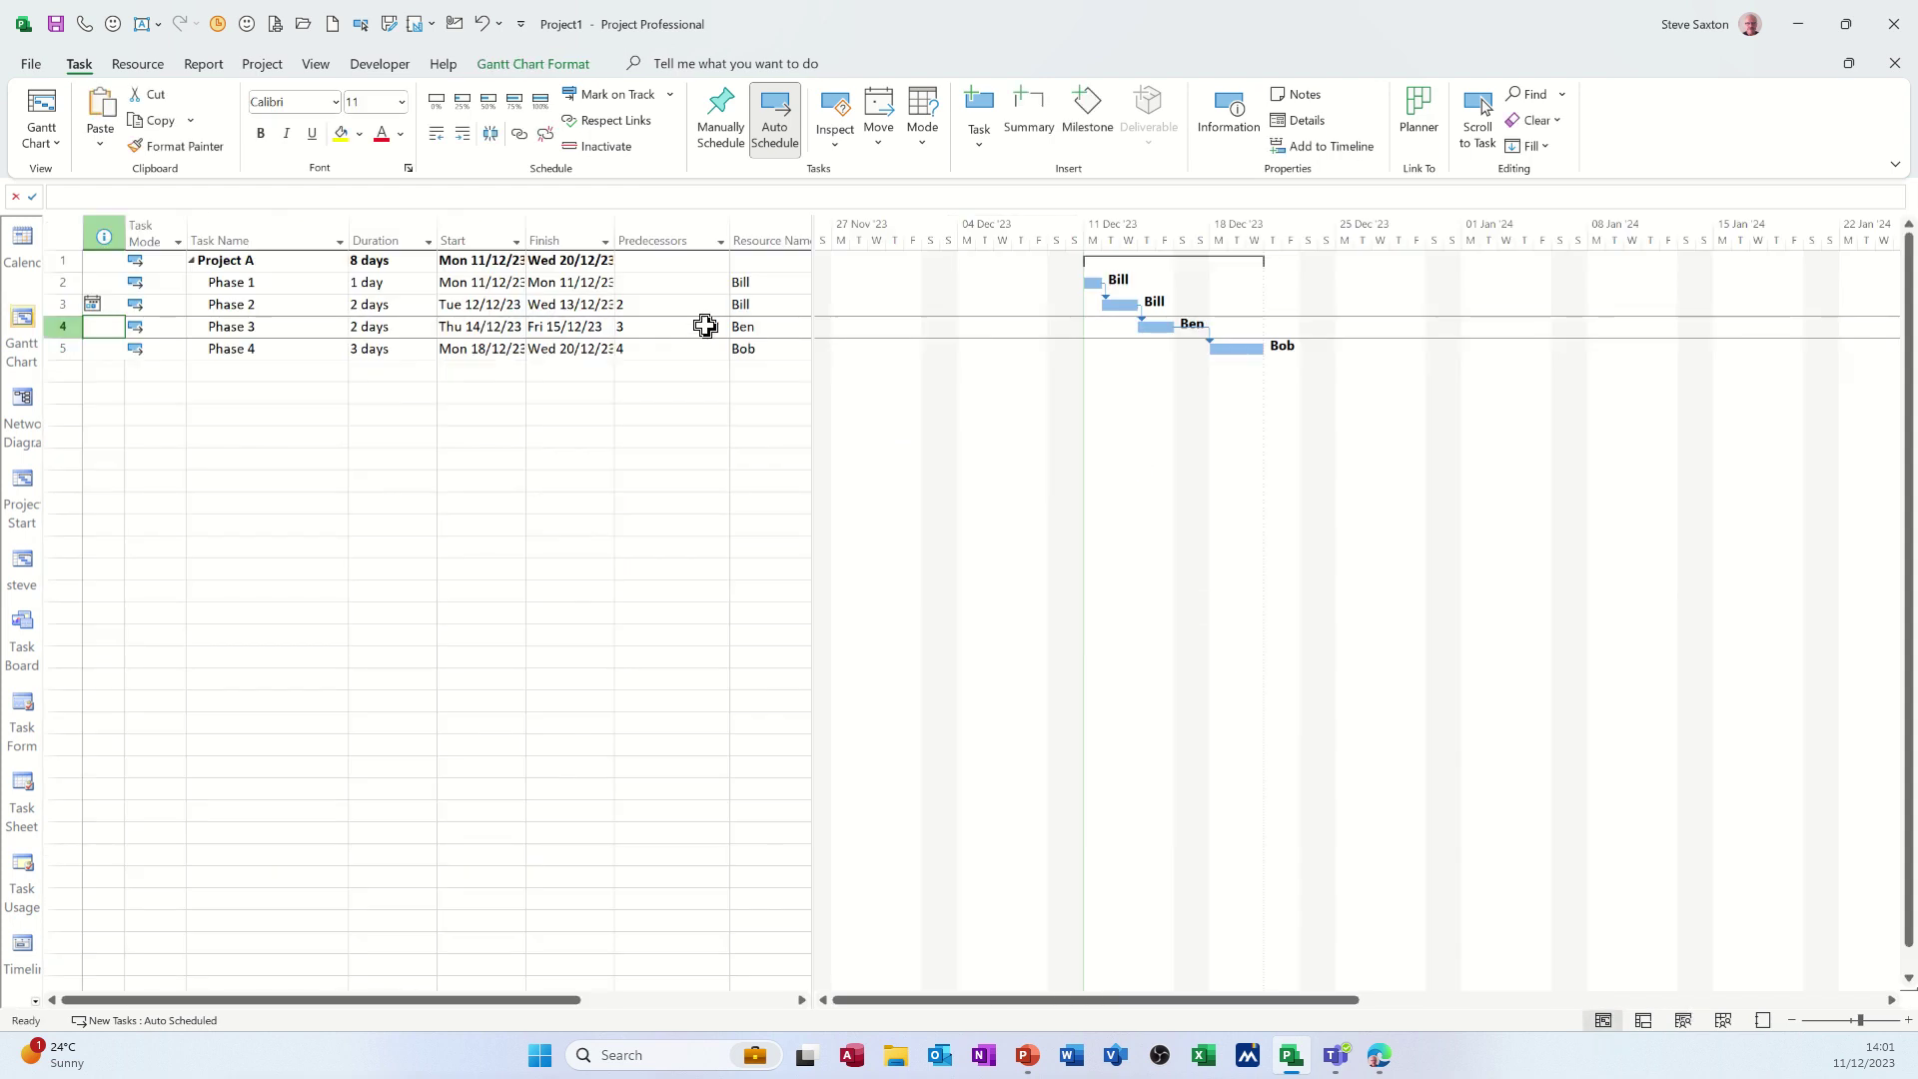
{"action": "left_click", "coordinate": [679, 328]}
{"action": "key", "text": "Delete"}
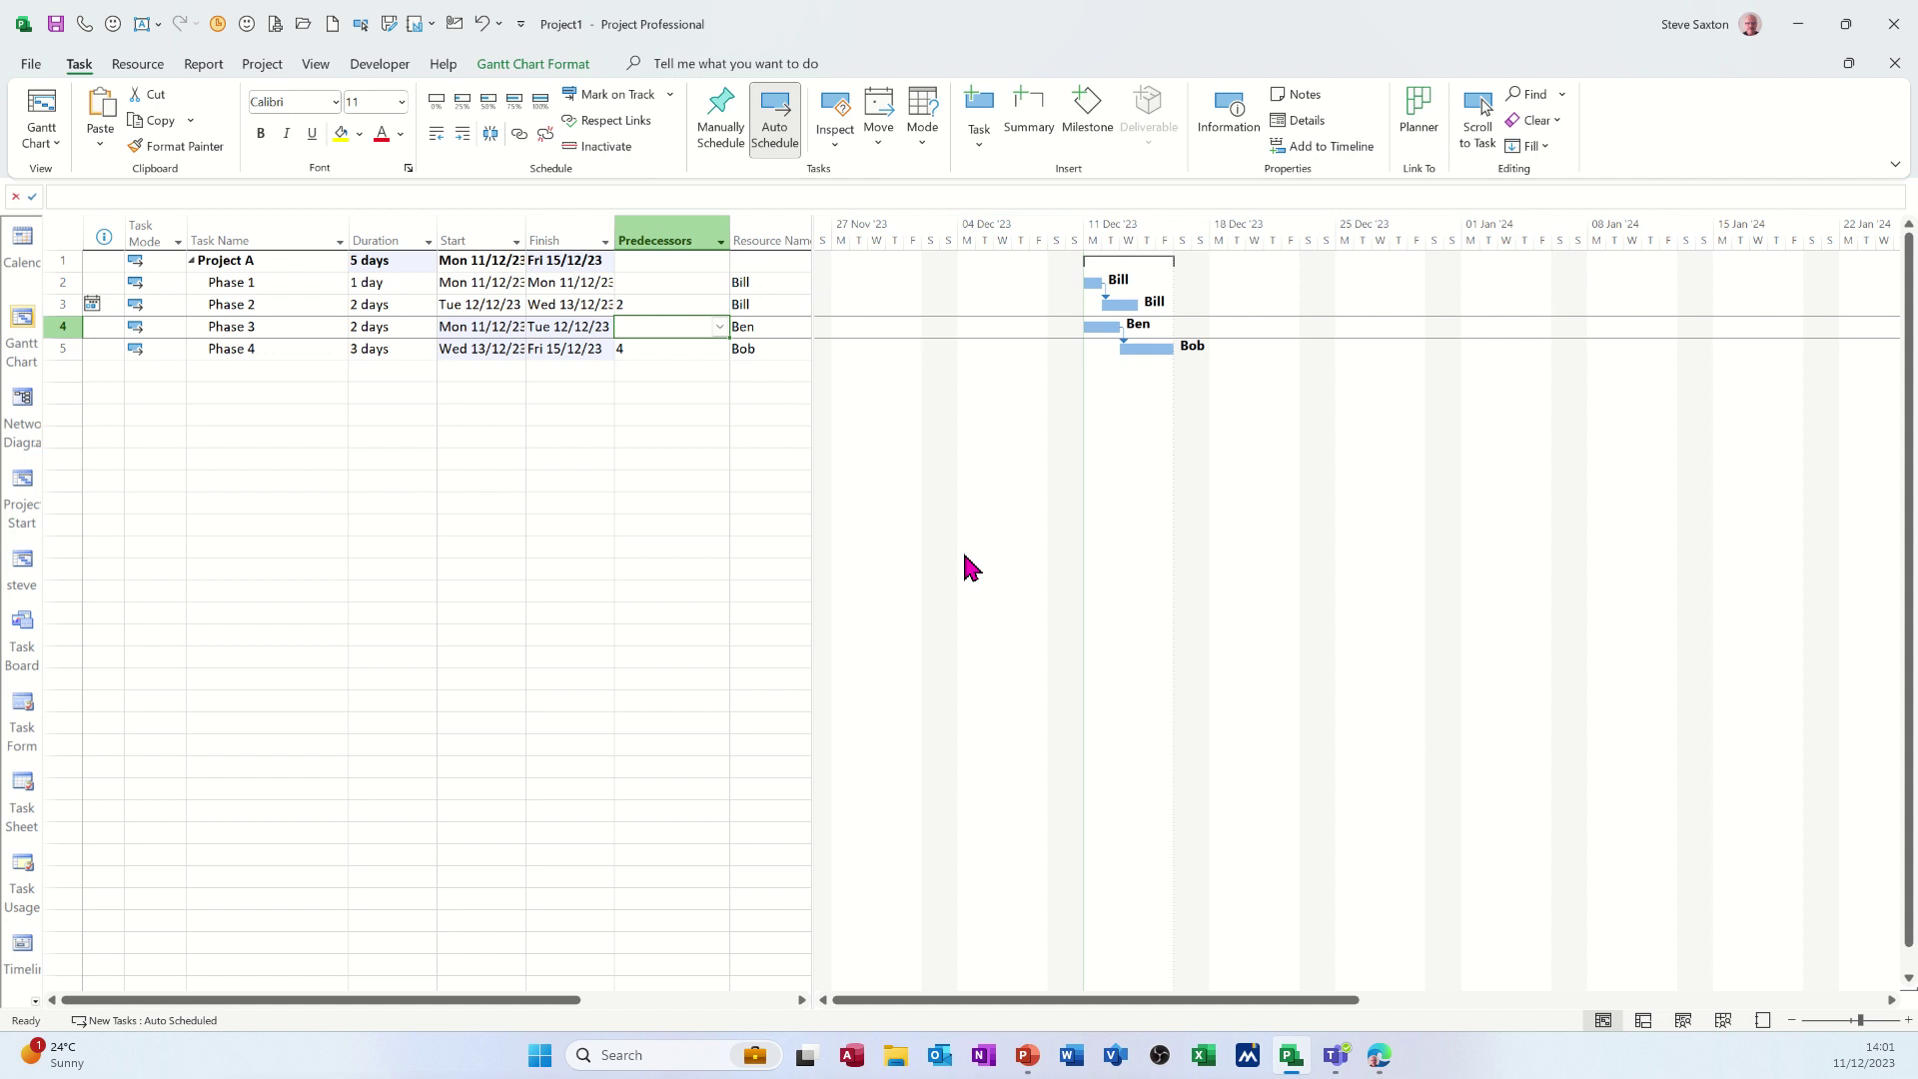
{"action": "left_click", "coordinate": [1682, 1023]}
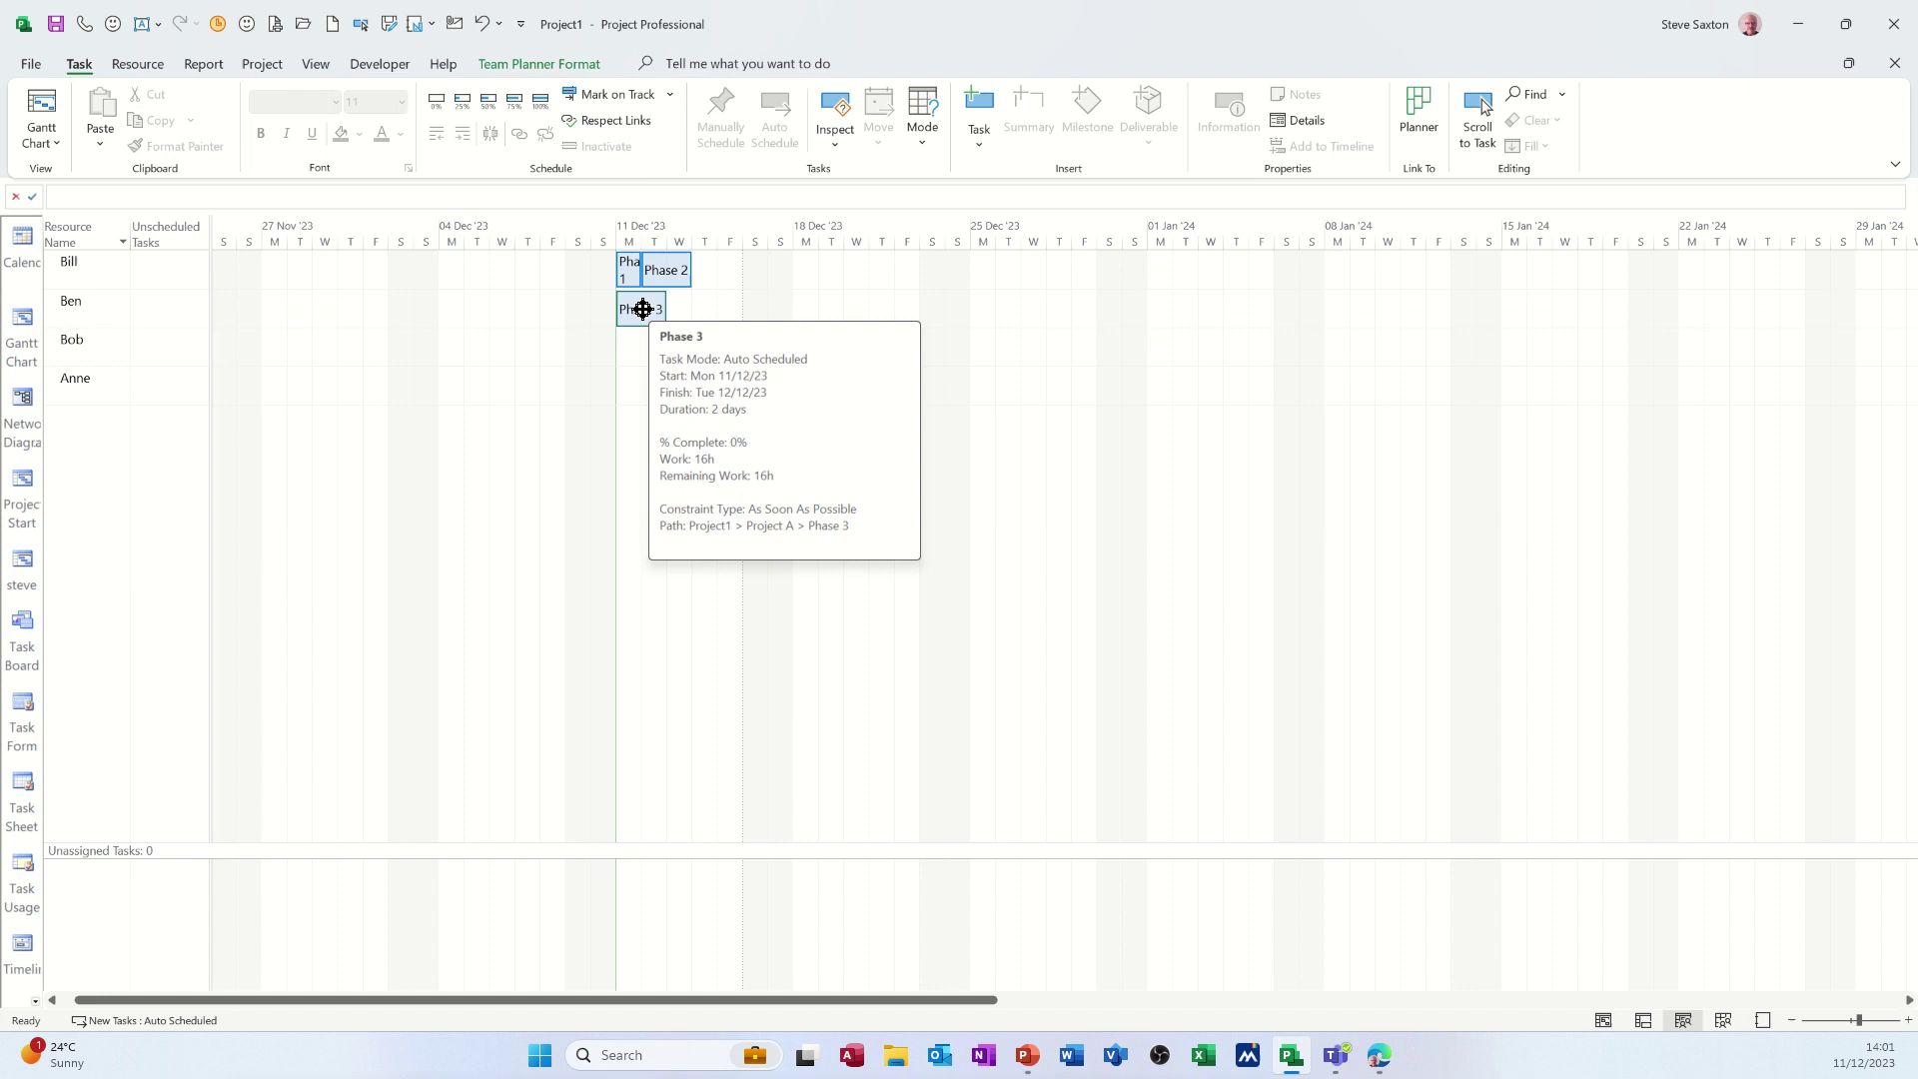
Drag Phase 3 in Ben's row to Mon 18–Tue 19 Dec, with Phase 4 following through Fri 22 Dec
{"action": "mouse_move", "coordinate": [642, 309]}
{"action": "left_mouse_down"}
{"action": "mouse_move", "coordinate": [736, 308]}
{"action": "mouse_move", "coordinate": [639, 305]}
{"action": "mouse_move", "coordinate": [723, 312]}
{"action": "mouse_move", "coordinate": [646, 308]}
{"action": "mouse_move", "coordinate": [723, 312]}
{"action": "mouse_move", "coordinate": [642, 323]}
{"action": "mouse_move", "coordinate": [689, 327]}
{"action": "mouse_move", "coordinate": [660, 321]}
{"action": "left_mouse_up"}
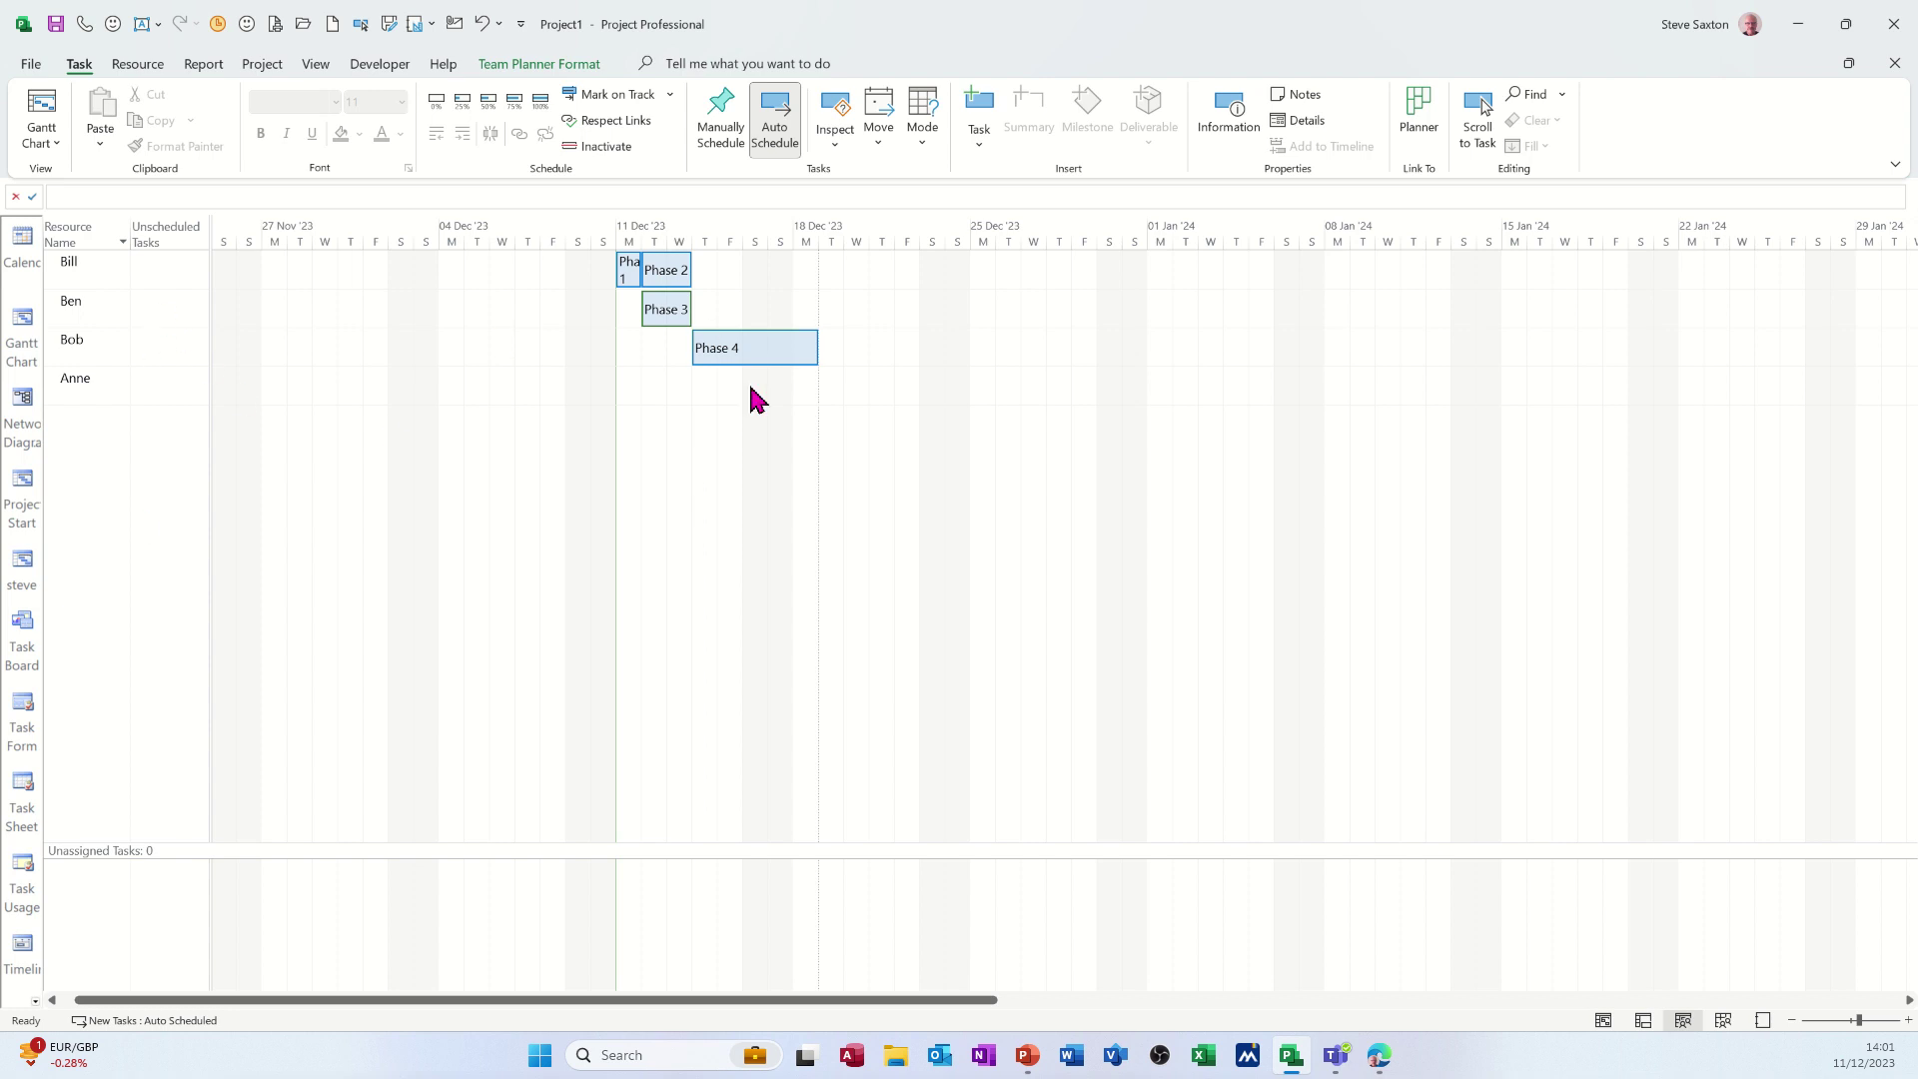
{"action": "left_click_drag", "start_coordinate": [673, 304], "coordinate": [826, 329]}
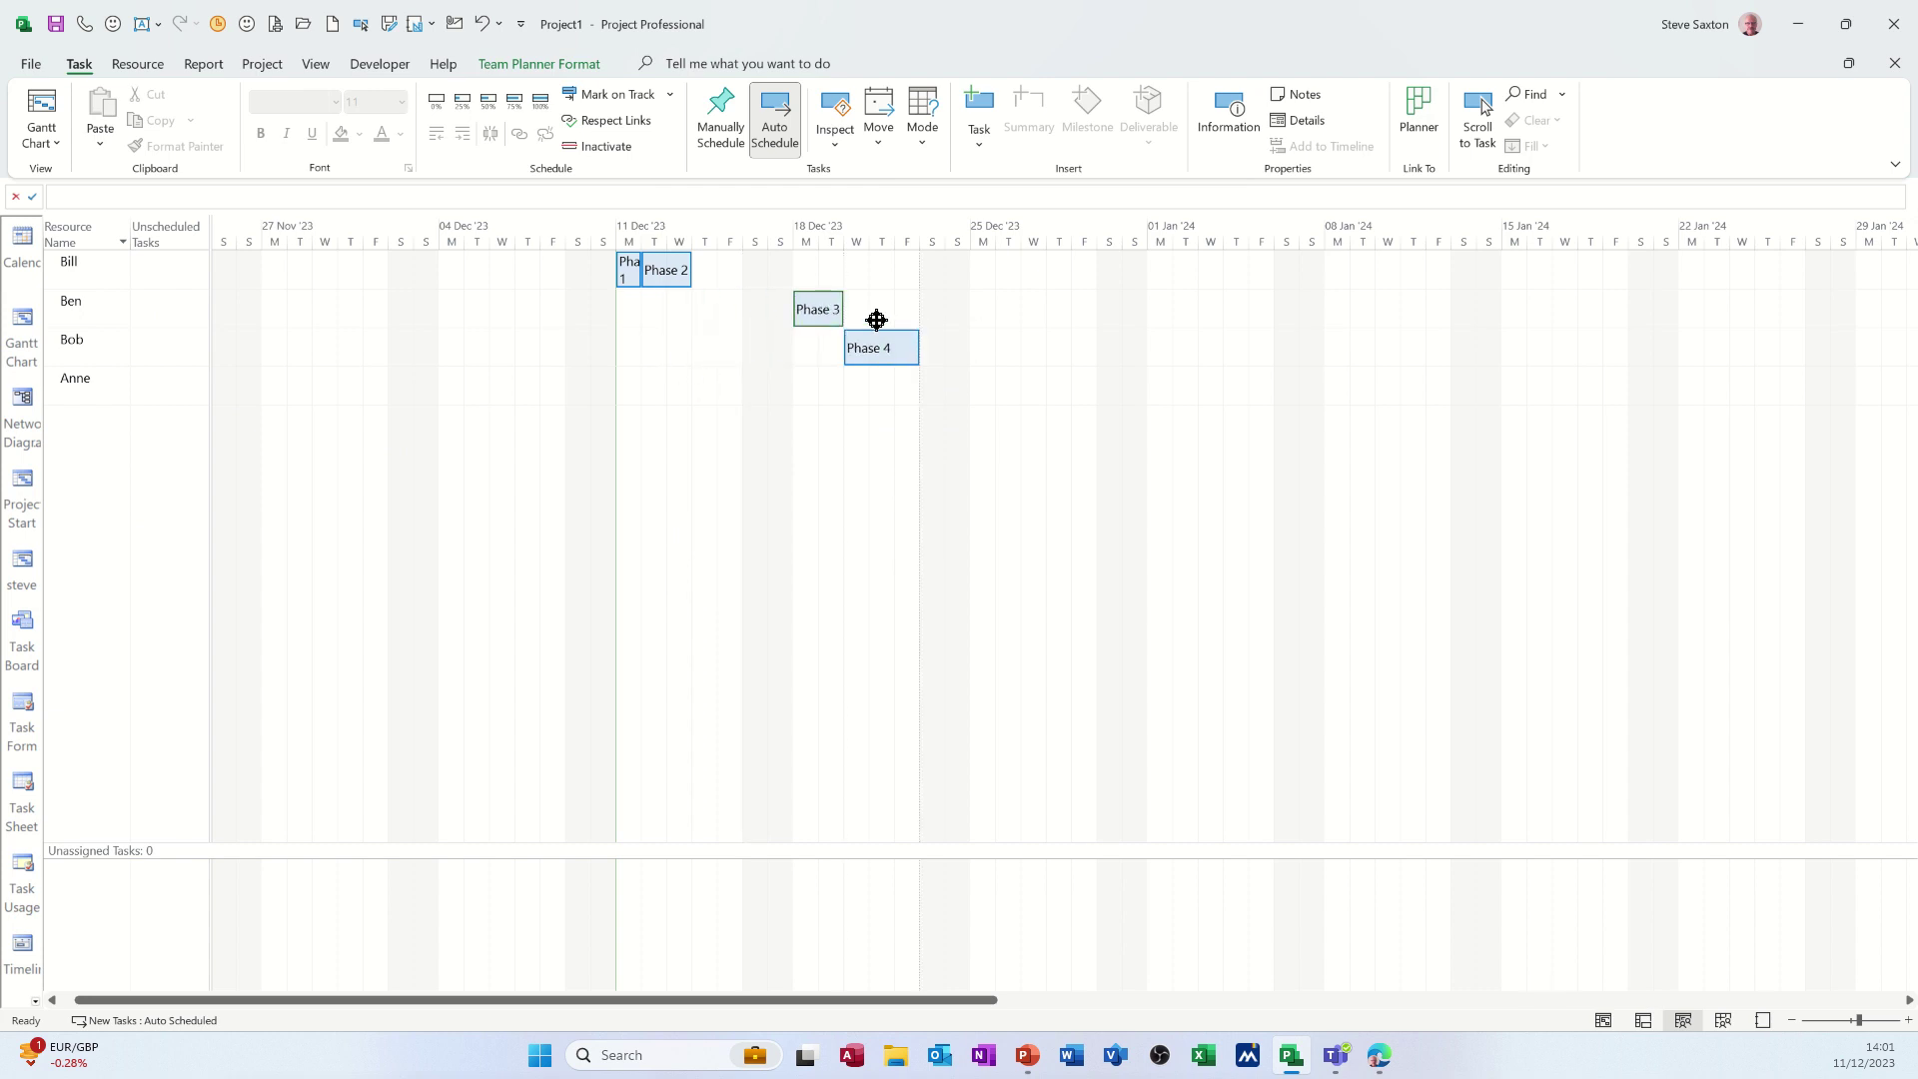